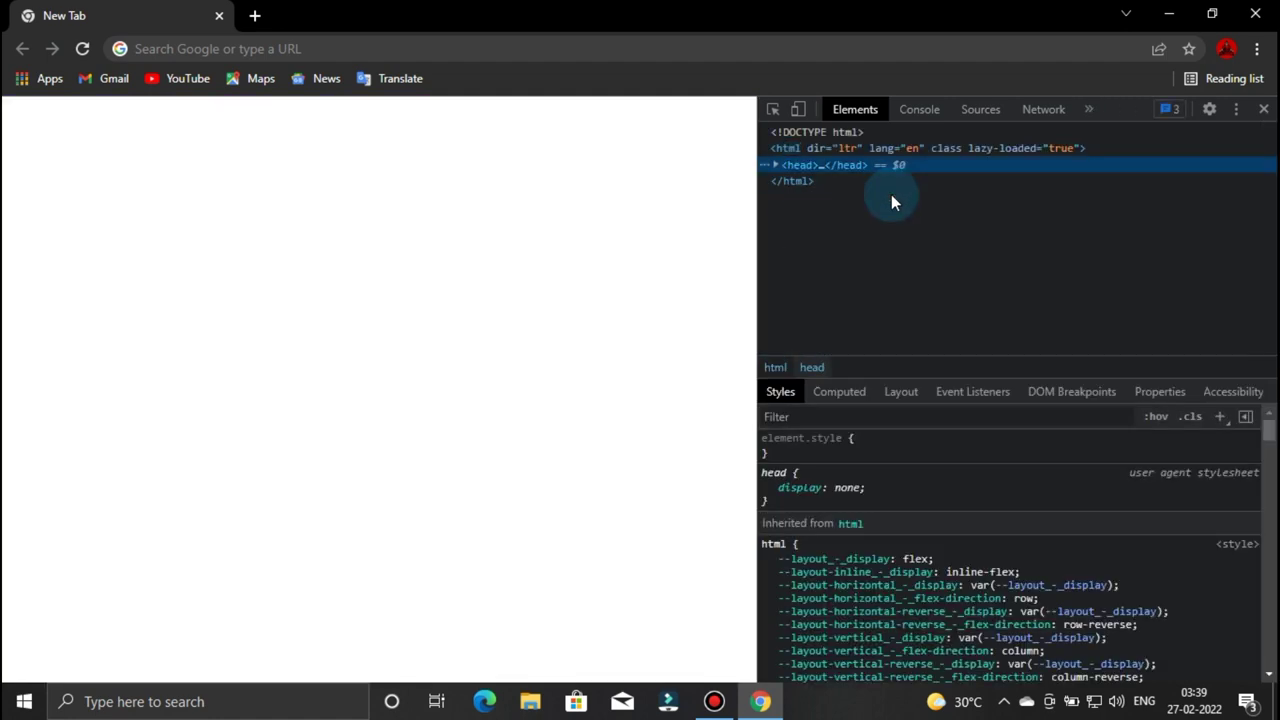
Close the developer tools on the new tab page.
key(Return)
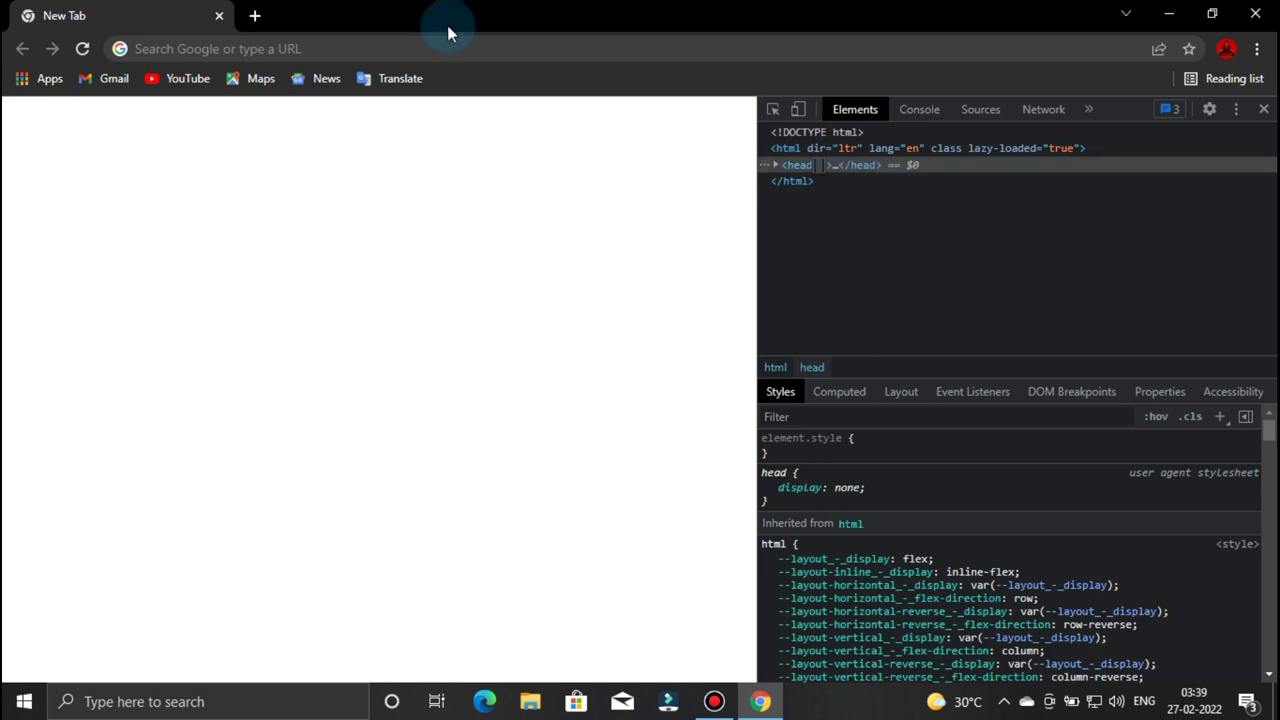
click(1263, 109)
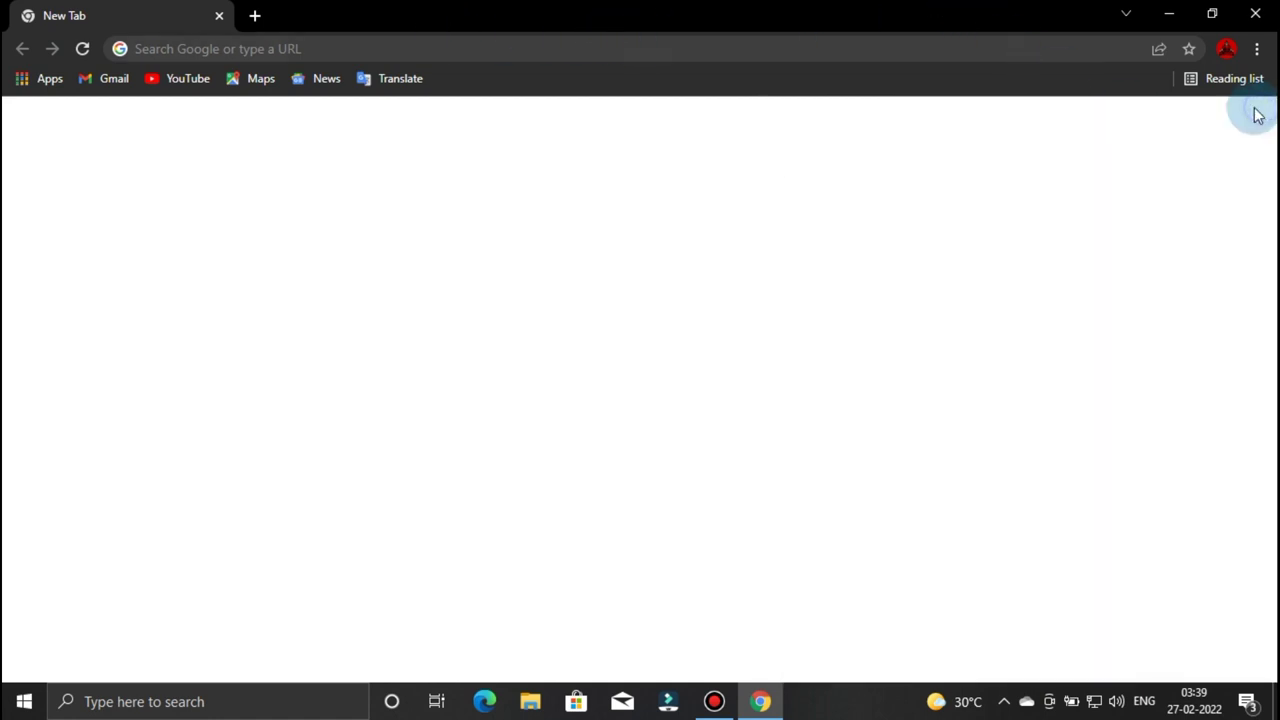
Search the web for "ktm duke mod gta sa gtaall" and open the GTAall page for the KTM Duke 125 mod.
click(495, 44)
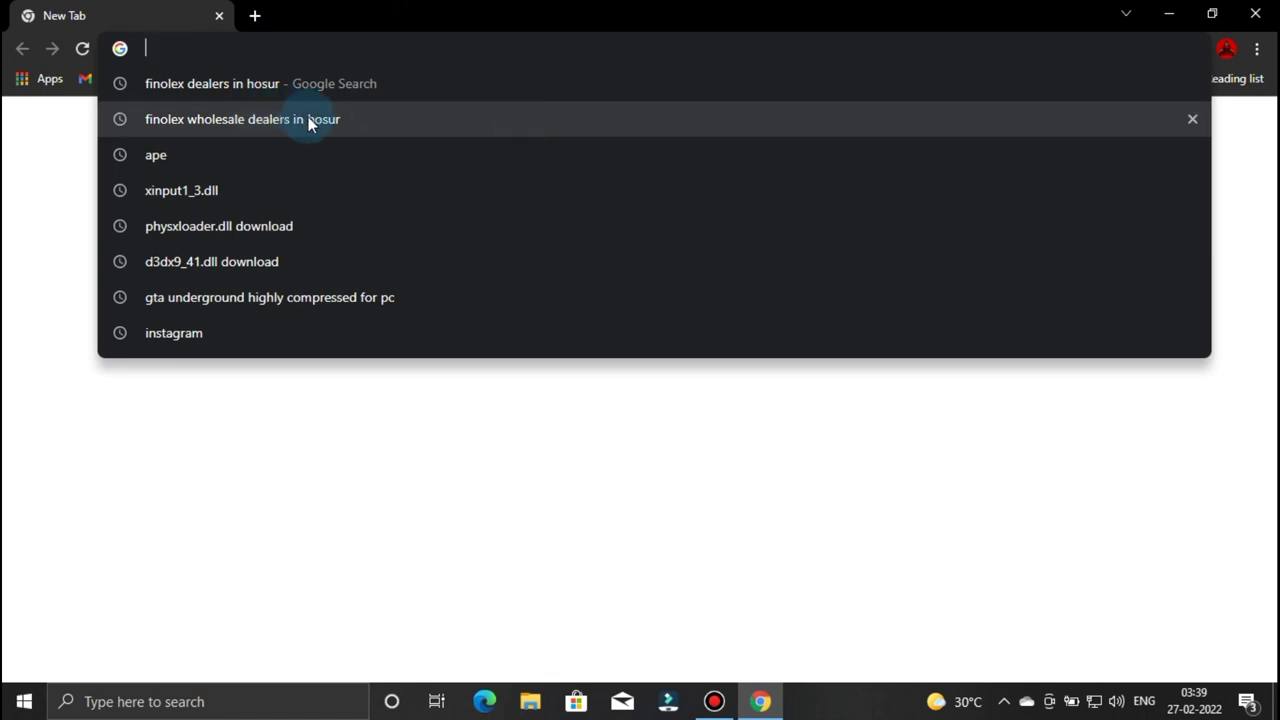
text(ktm)
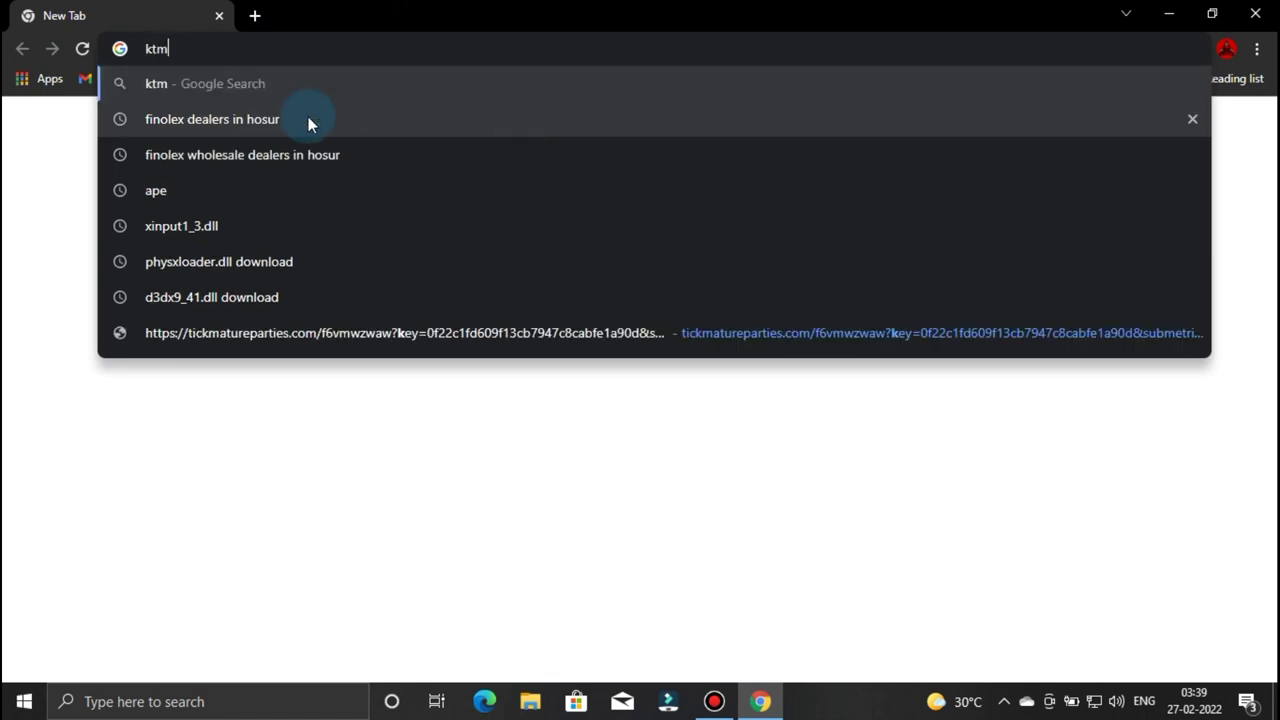
text( duke mod)
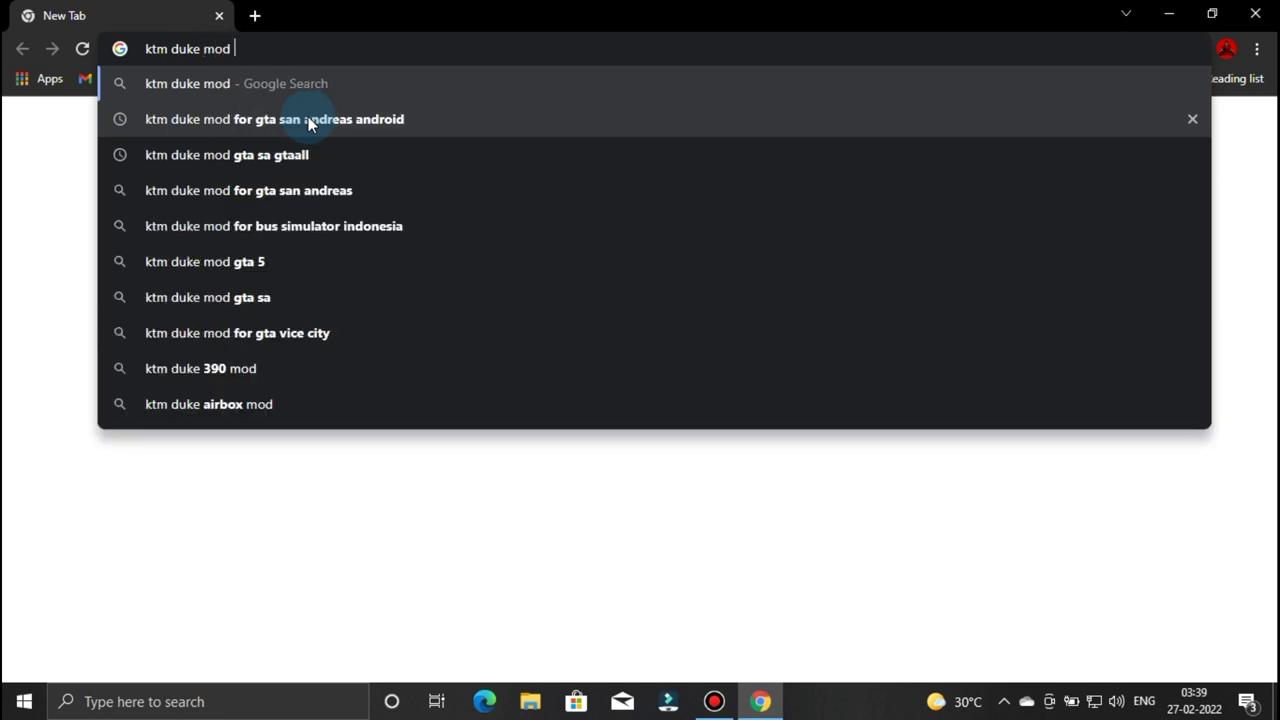
text( gta sa gt)
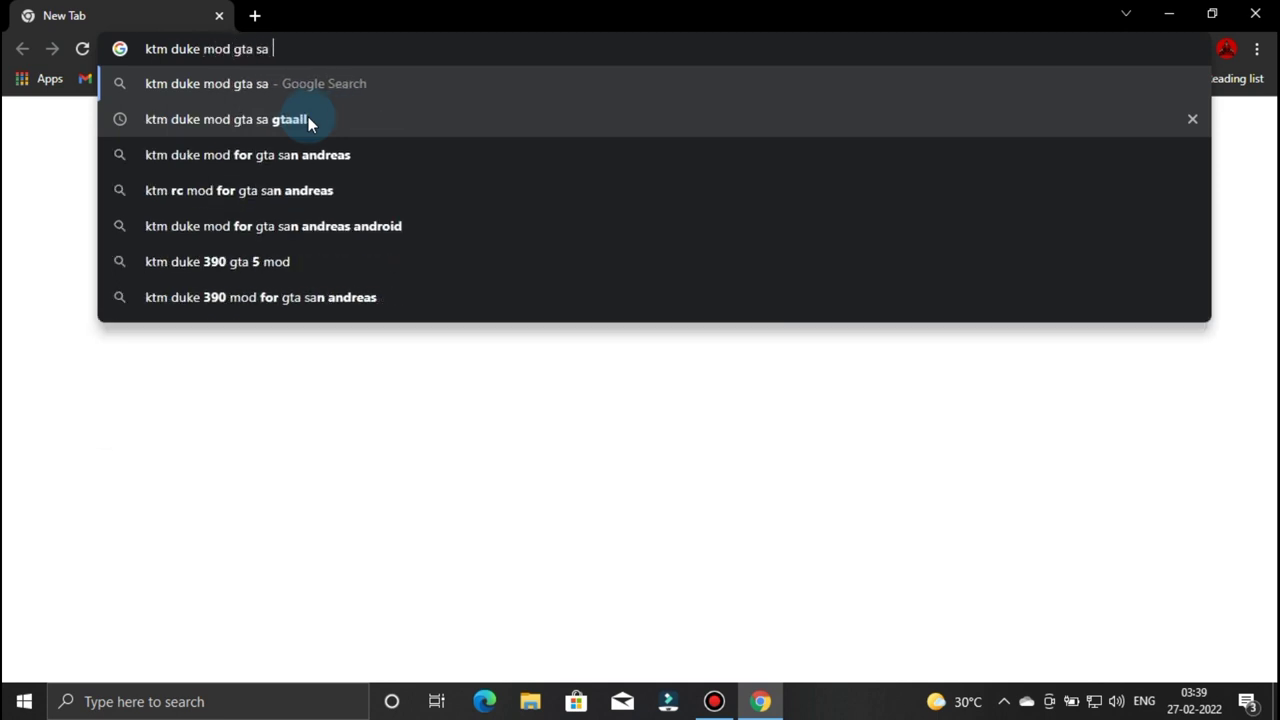
text(aall)
key(Return)
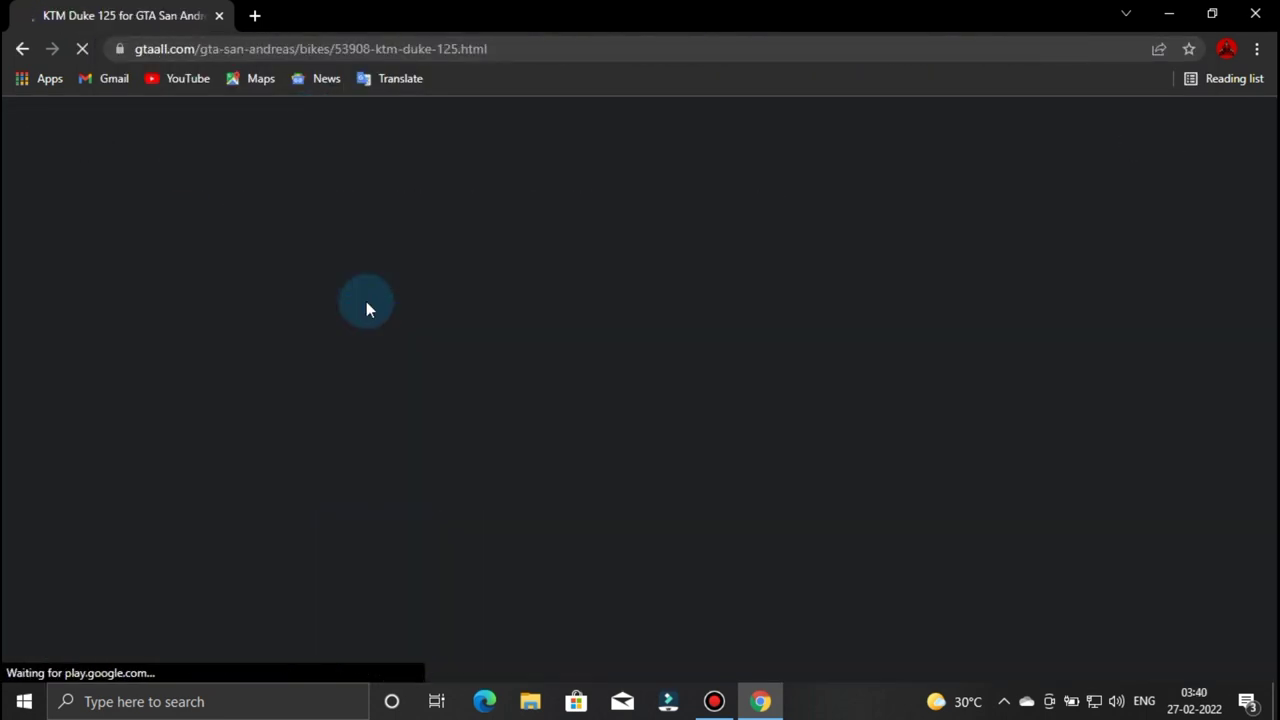
Examine the KTM Duke 125 mod page, including its title, photos, replaced model details, download section and similar mods.
scroll(542, 351, down, 3)
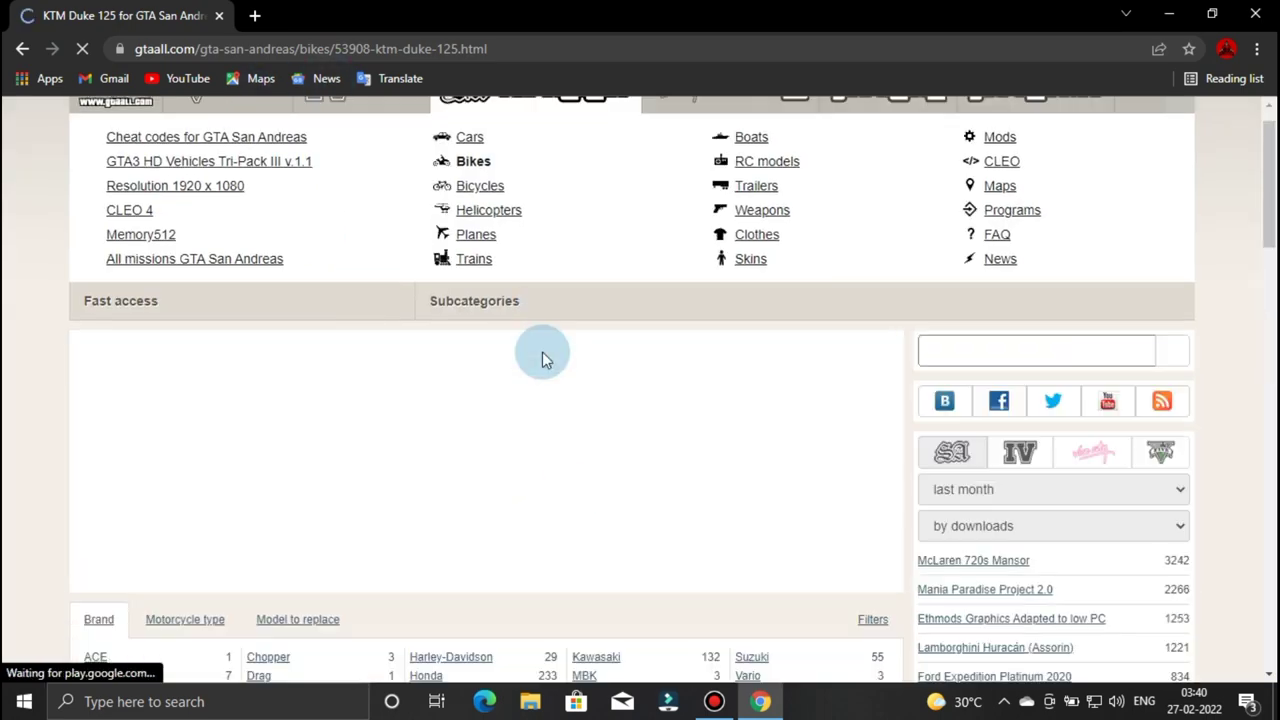
scroll(542, 352, down, 7)
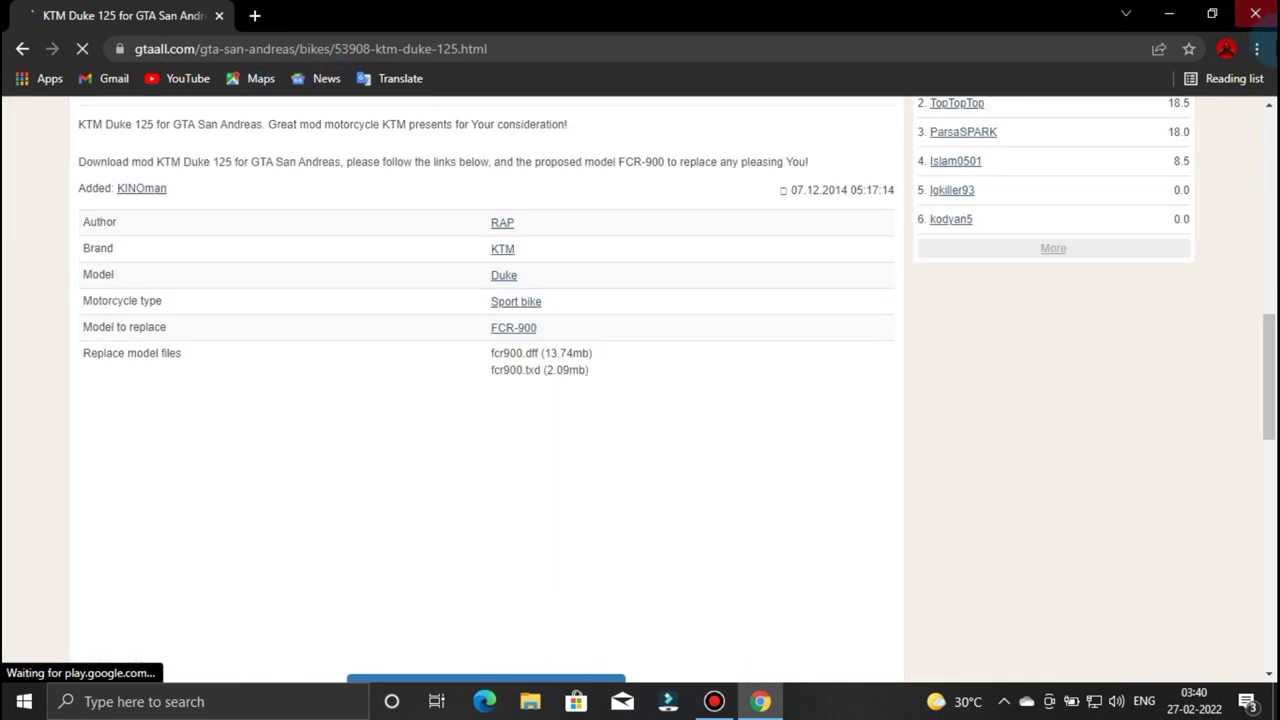
scroll(492, 447, up, 3)
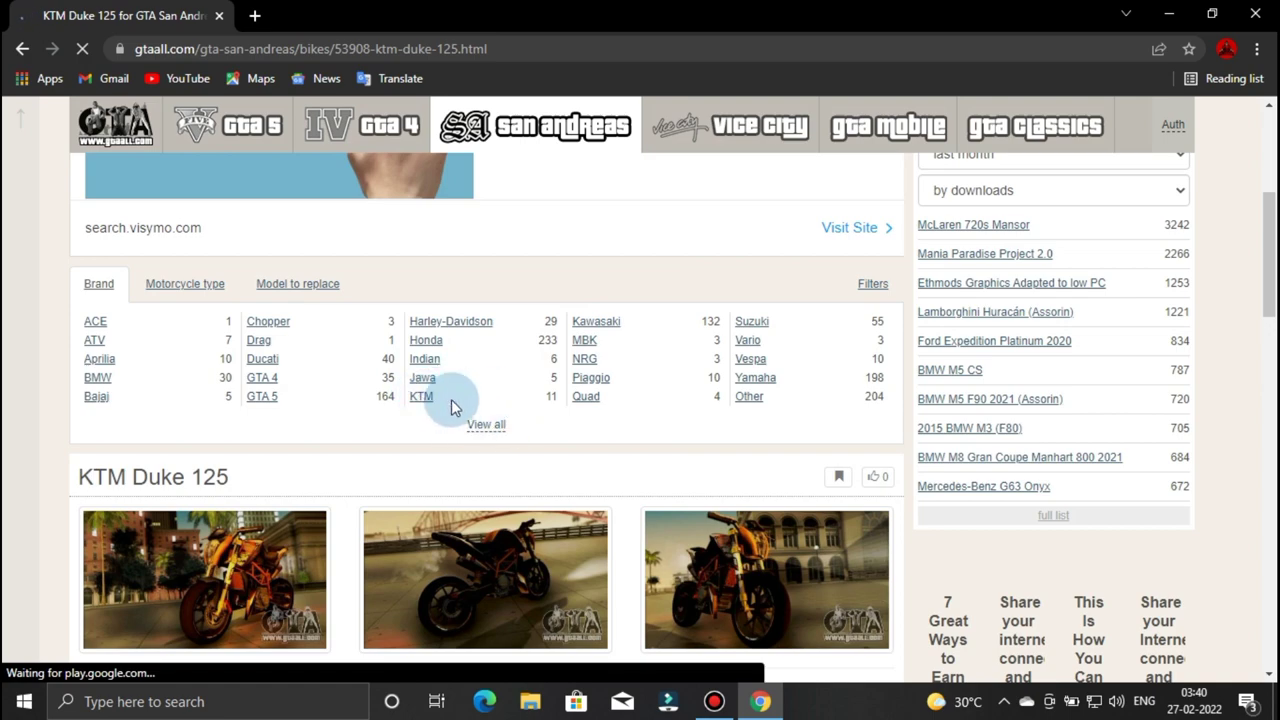
scroll(451, 401, down, 12)
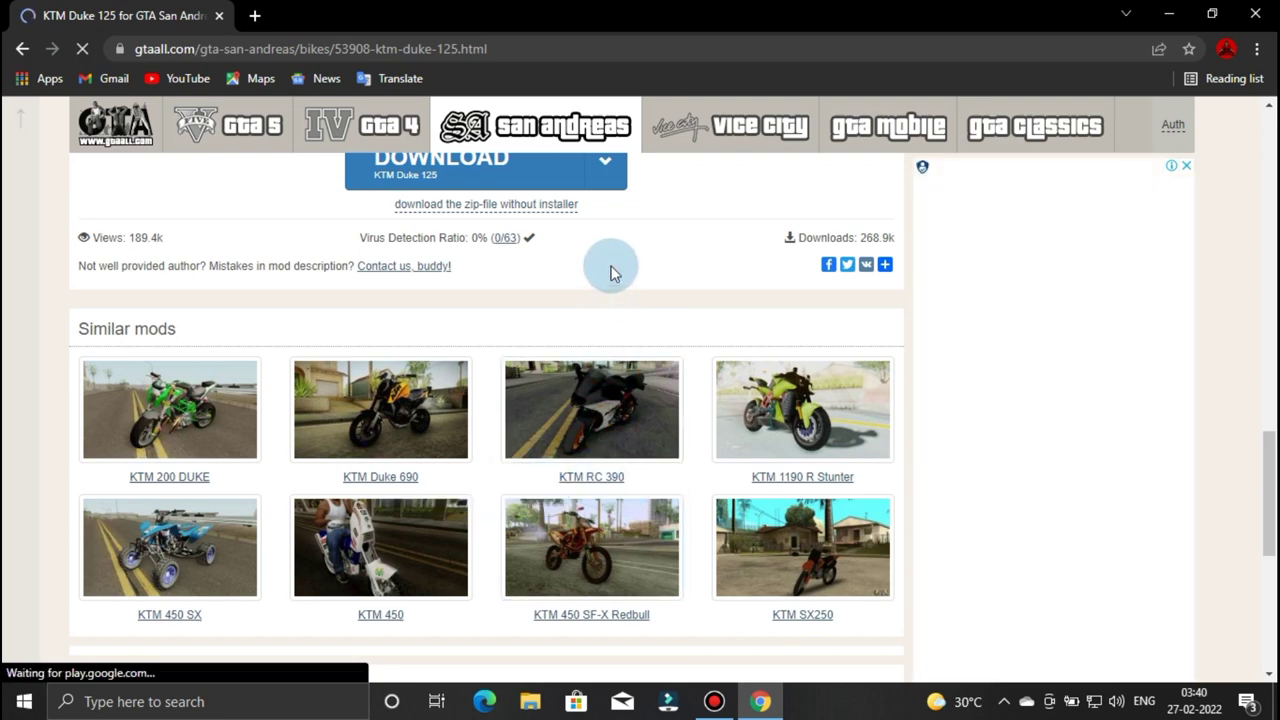
scroll(598, 380, up, 5)
scroll(588, 447, down, 5)
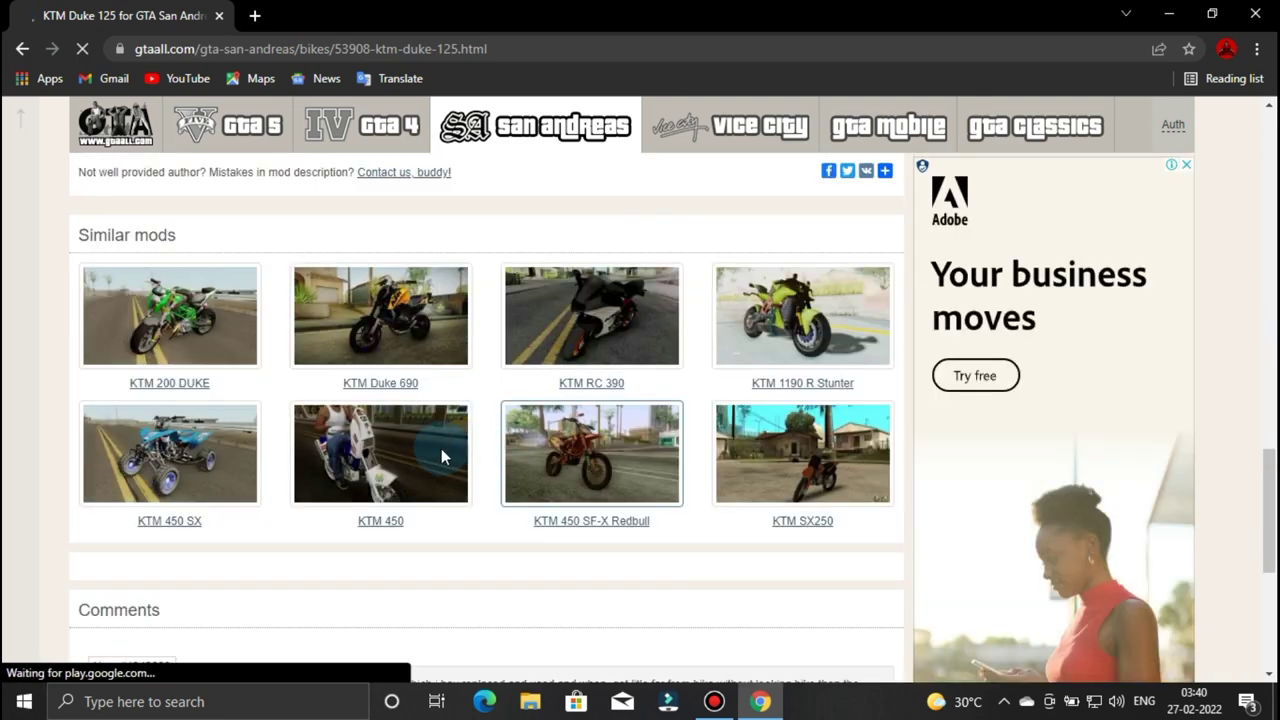
scroll(391, 387, up, 10)
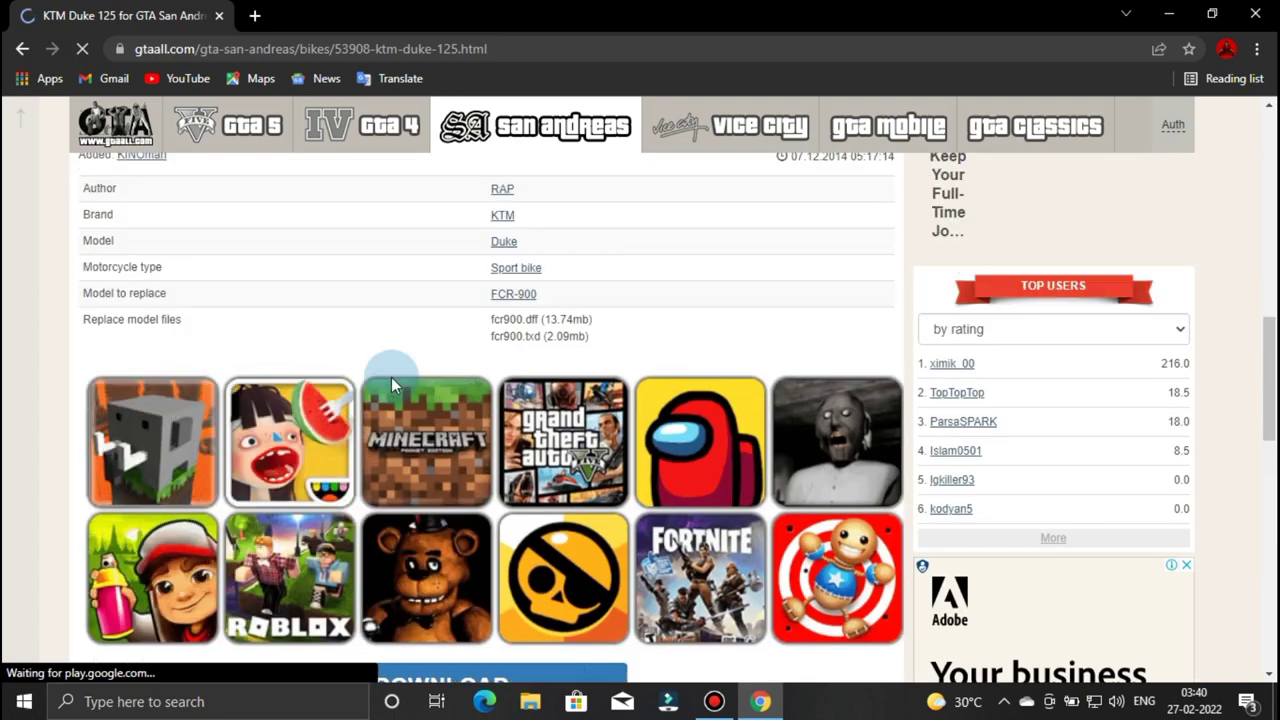
scroll(426, 438, down, 2)
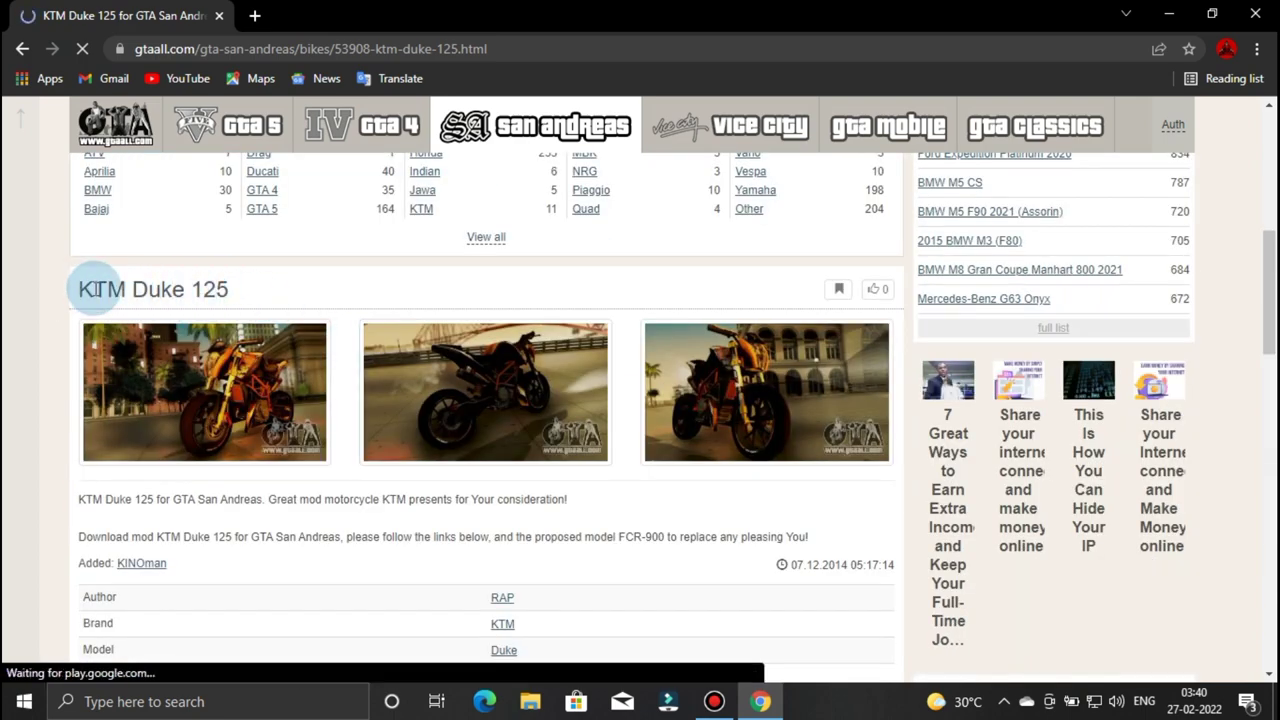
drag(80, 289, 243, 280)
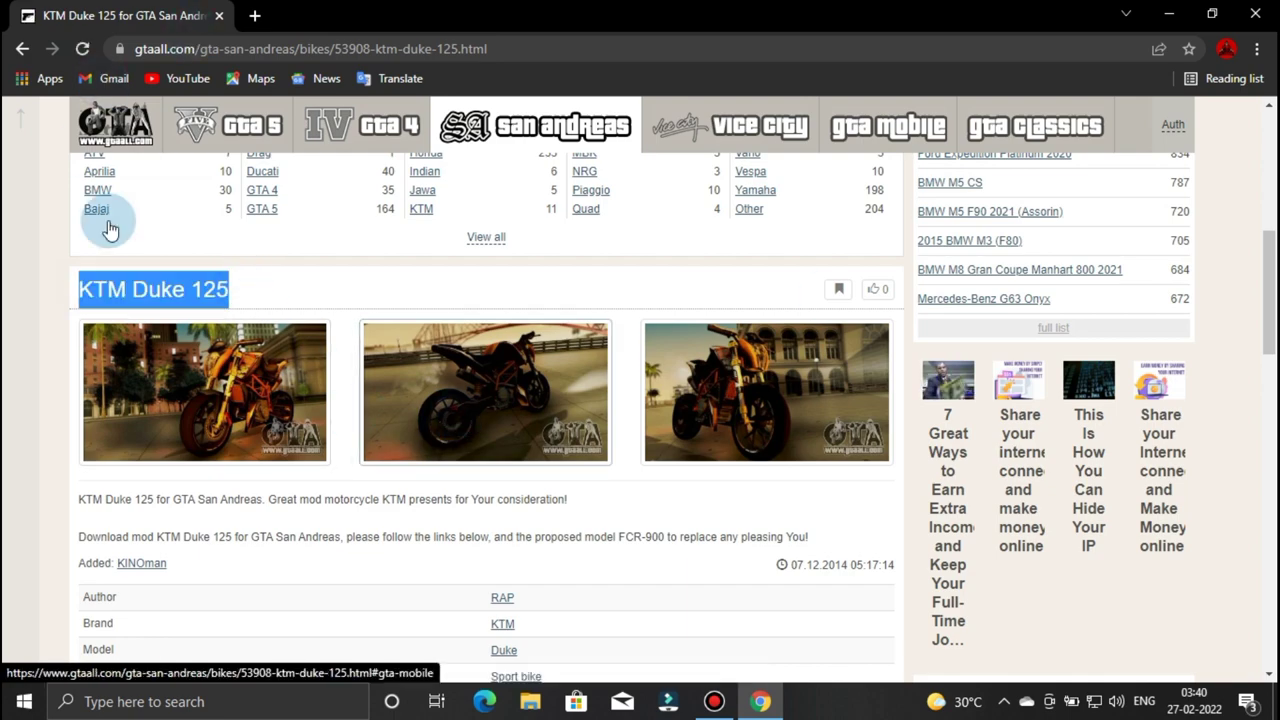
click(286, 289)
scroll(290, 380, down, 10)
mouse_move(563, 149)
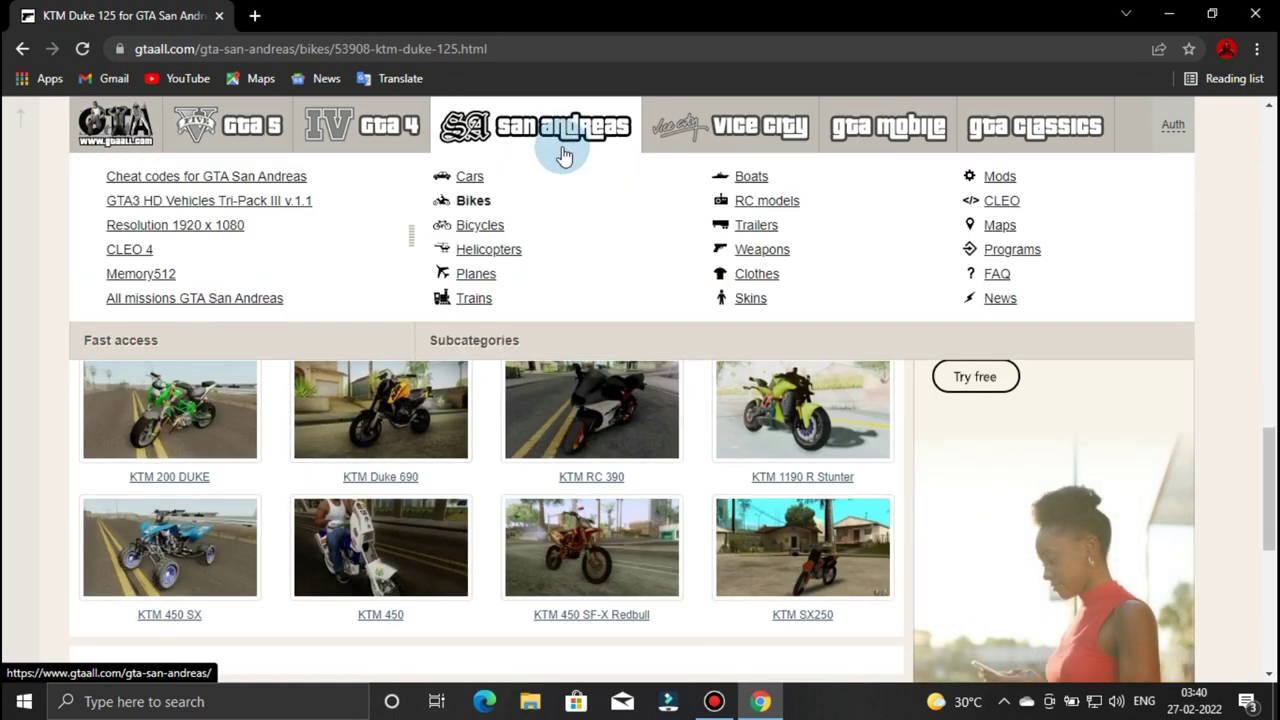
Request the KTM Duke 125 installer version and start downloading 53908-ktm-duke-125.zip.
scroll(463, 370, up, 2)
click(461, 350)
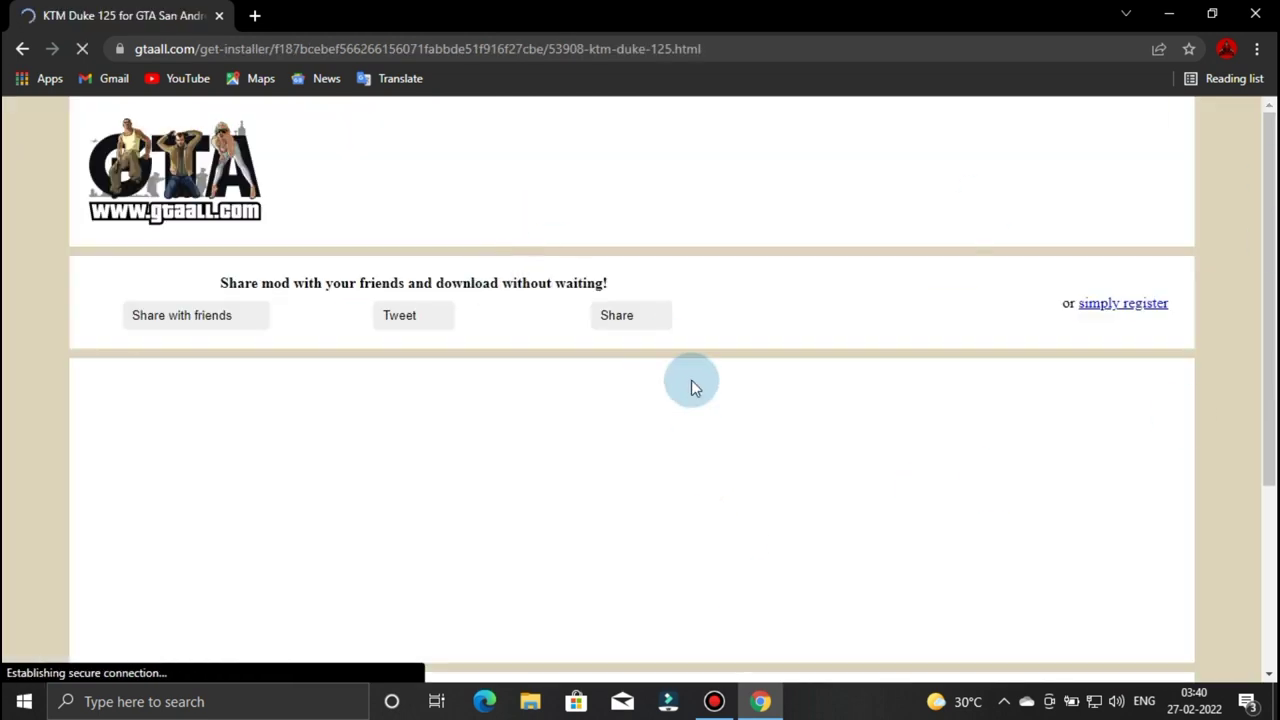
scroll(688, 365, down, 5)
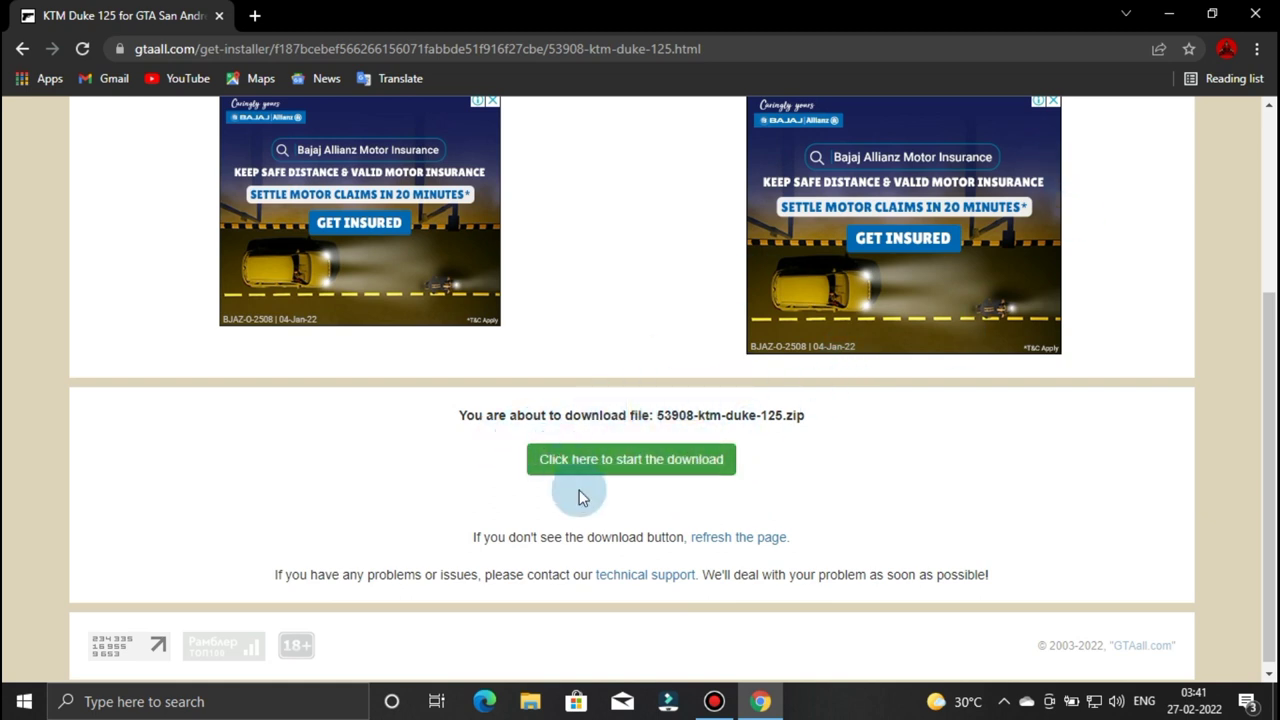
click(634, 462)
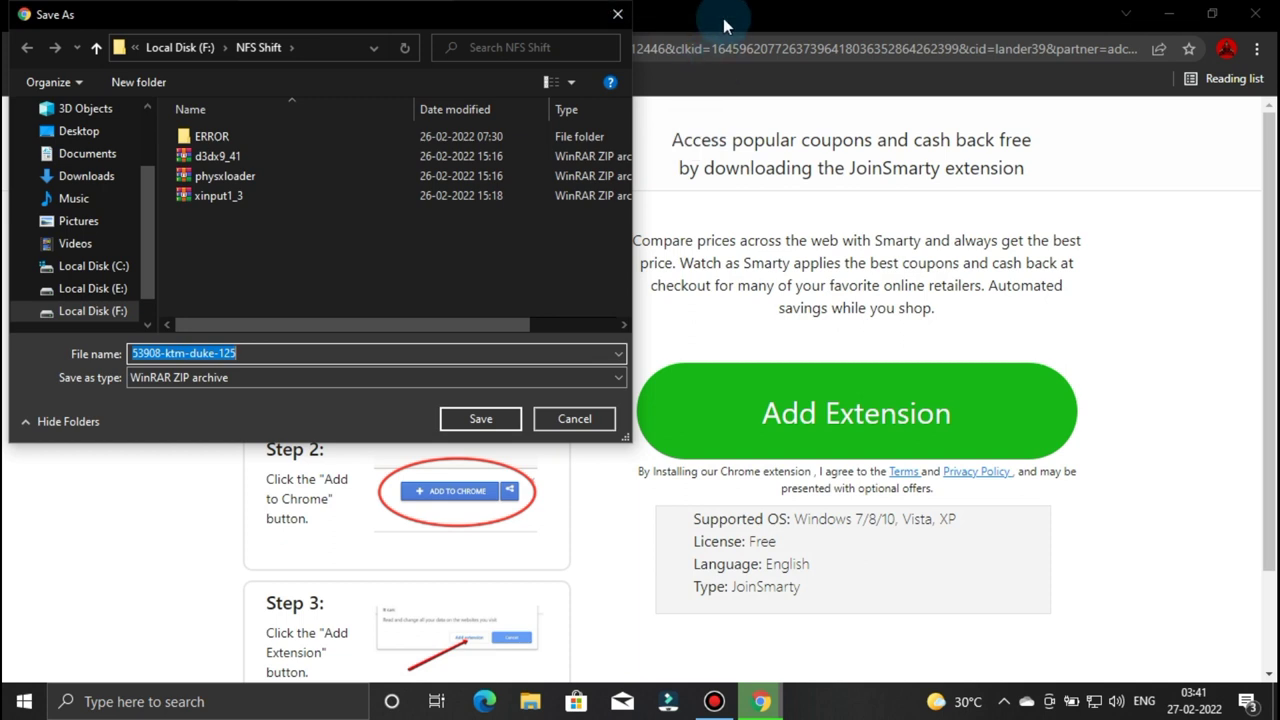
Save the archive 53908-ktm-duke-125 to the Desktop.
drag(539, 27, 587, 123)
drag(458, 110, 476, 30)
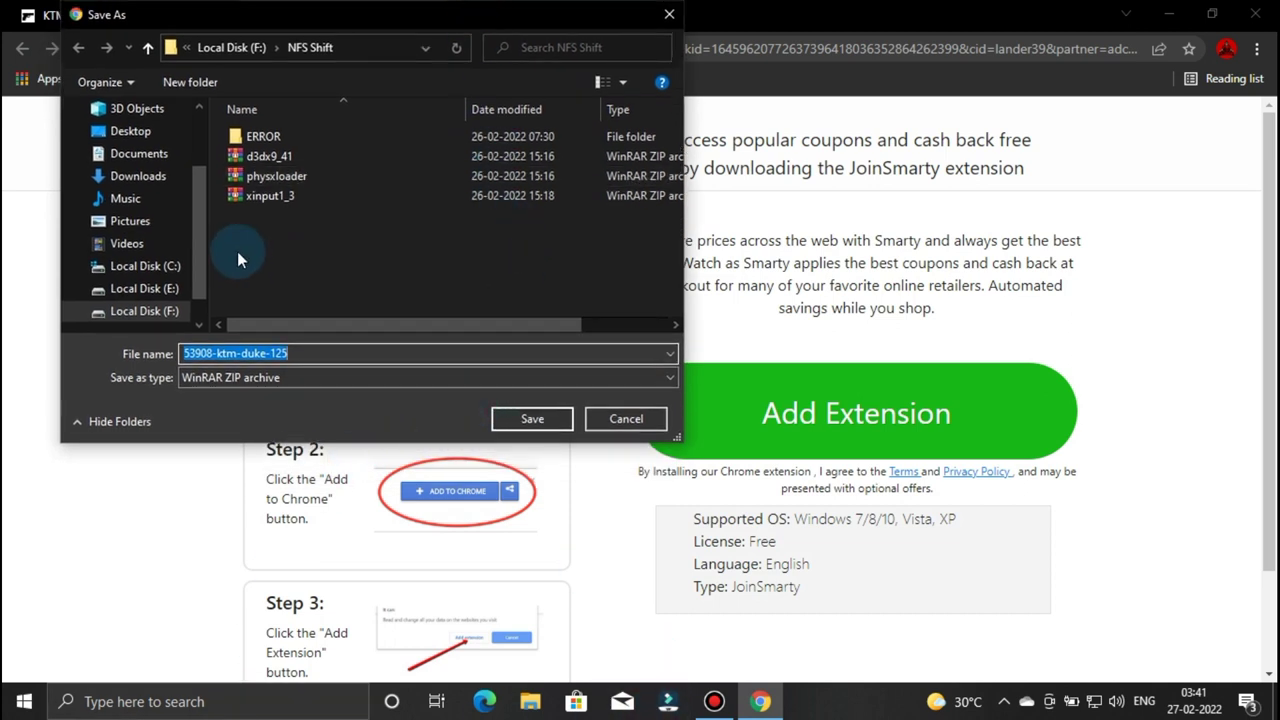
click(187, 317)
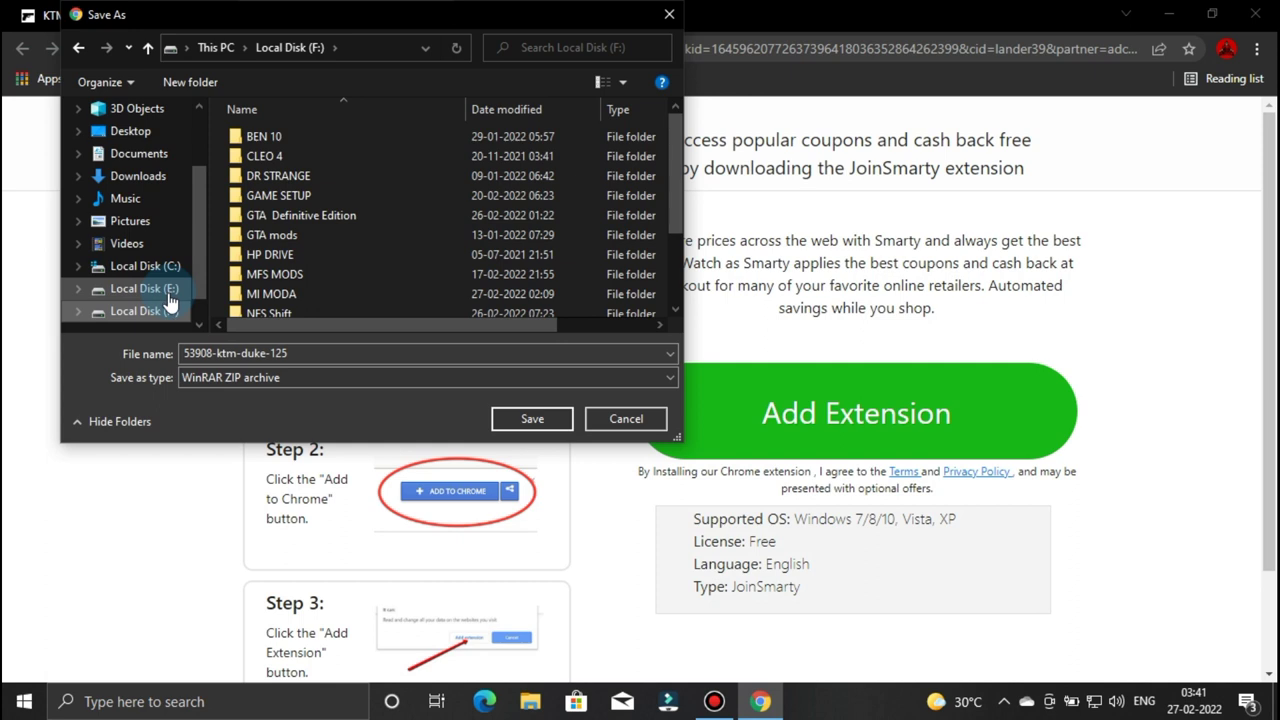
click(163, 134)
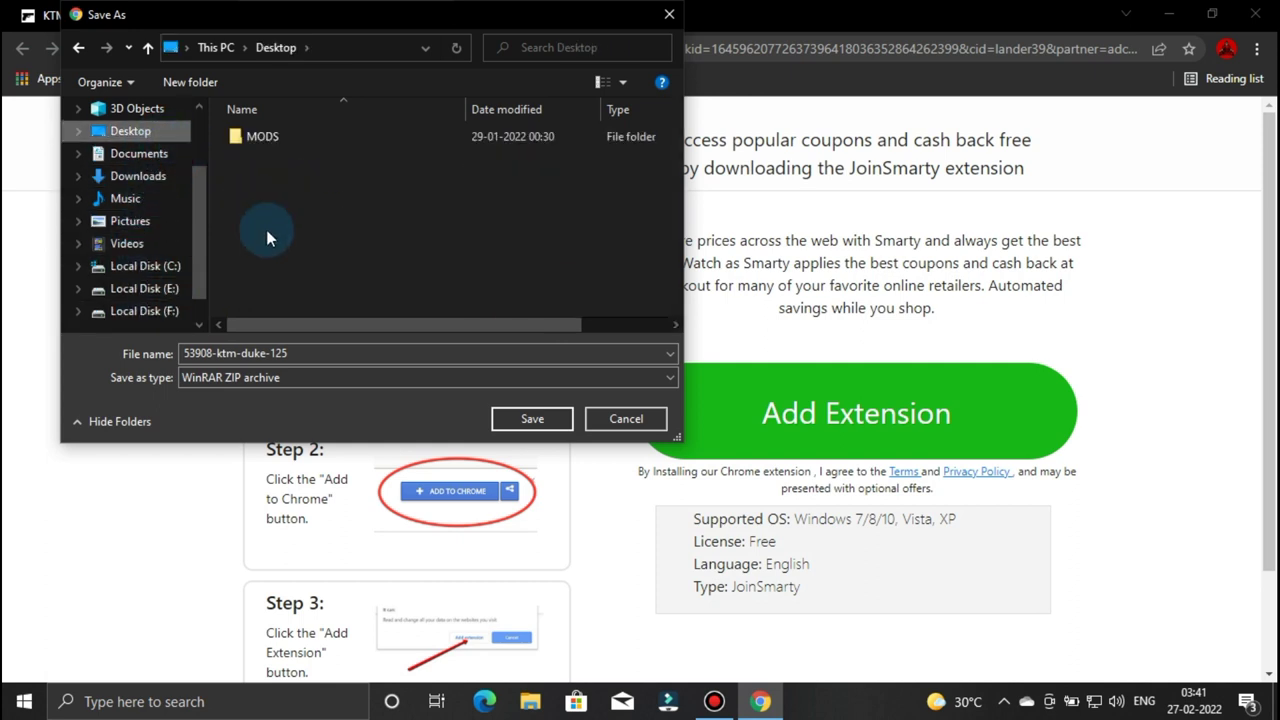
click(532, 422)
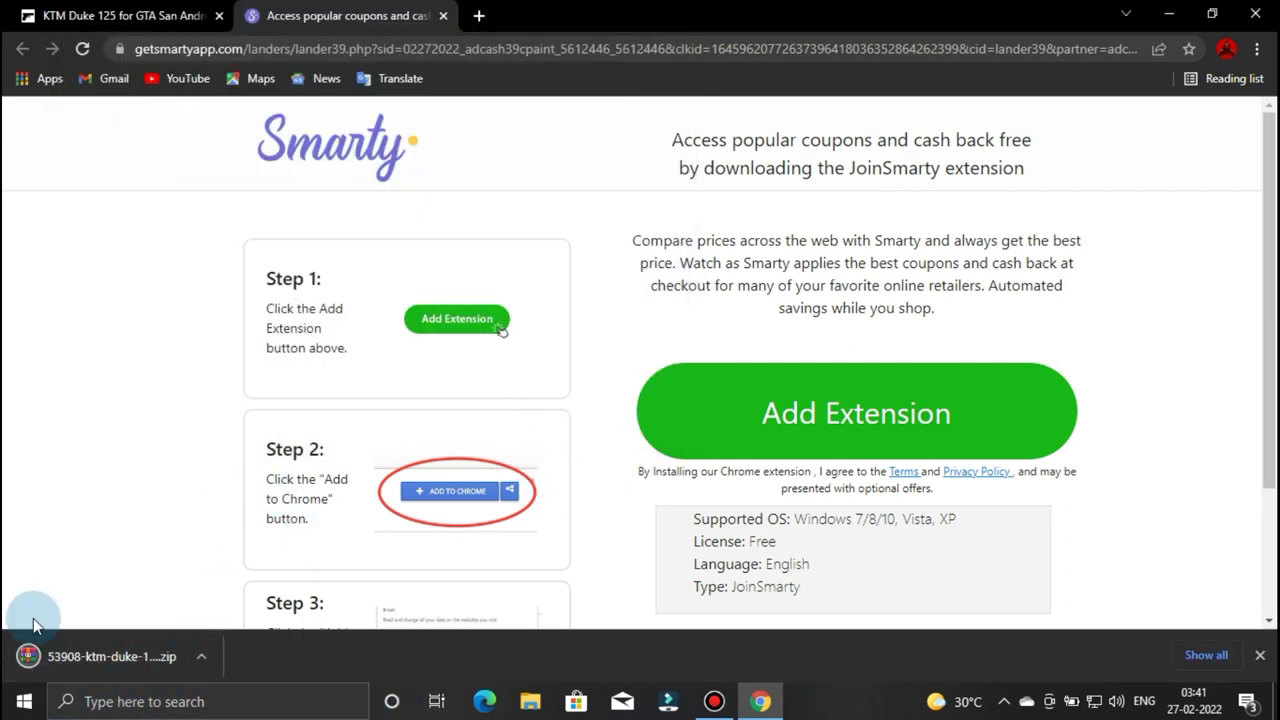
Check the zip's progress in the browser's downloads list and close the coupon advert and KTM Duke 125 pages.
click(1168, 14)
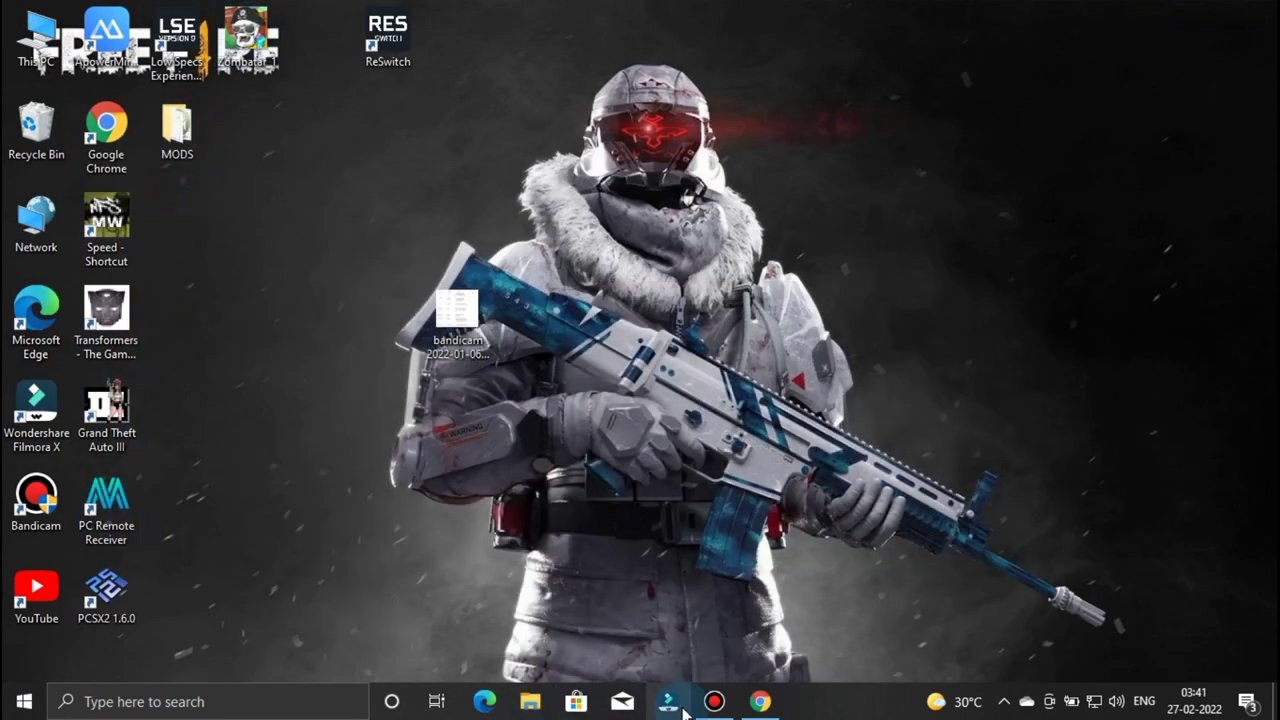
click(720, 600)
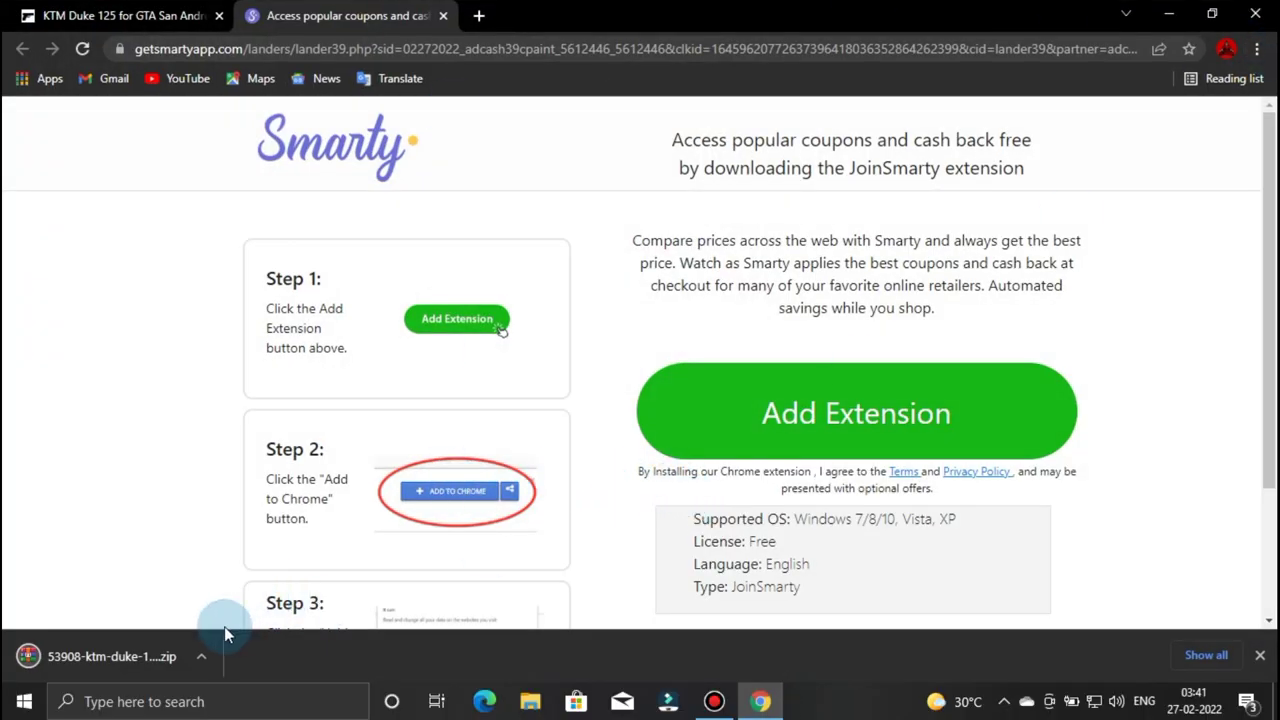
click(1257, 48)
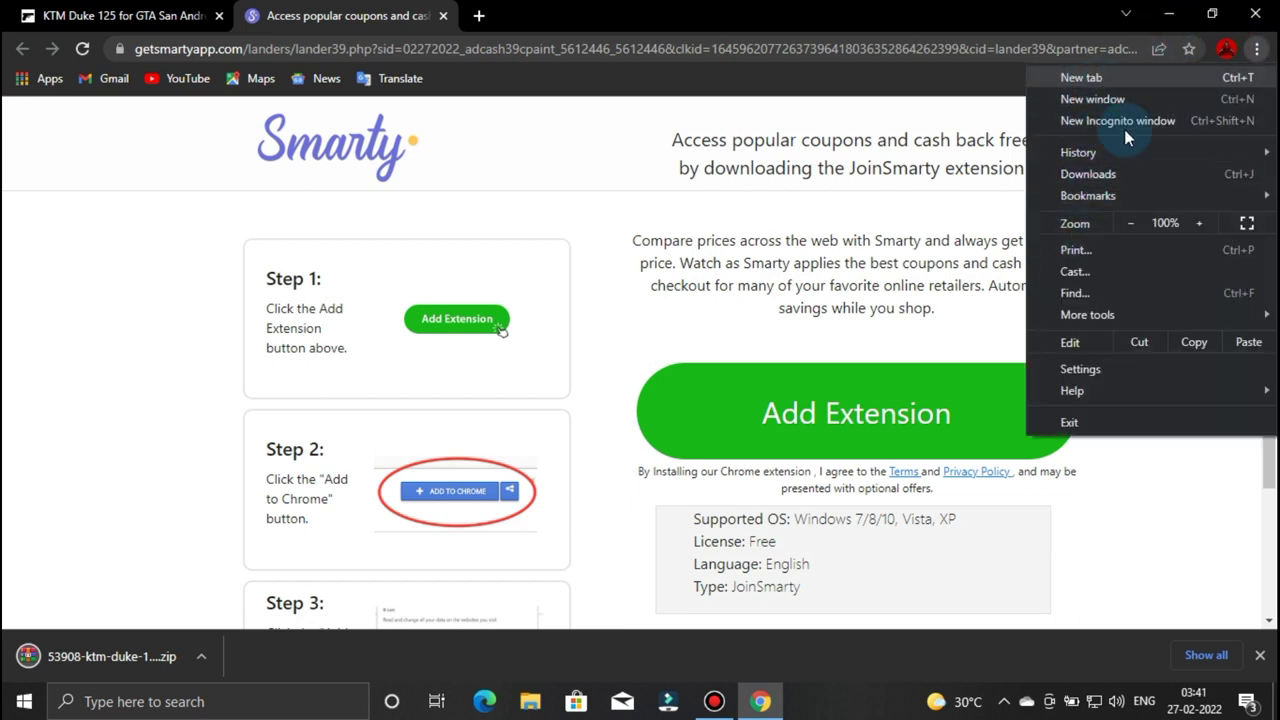
click(1131, 173)
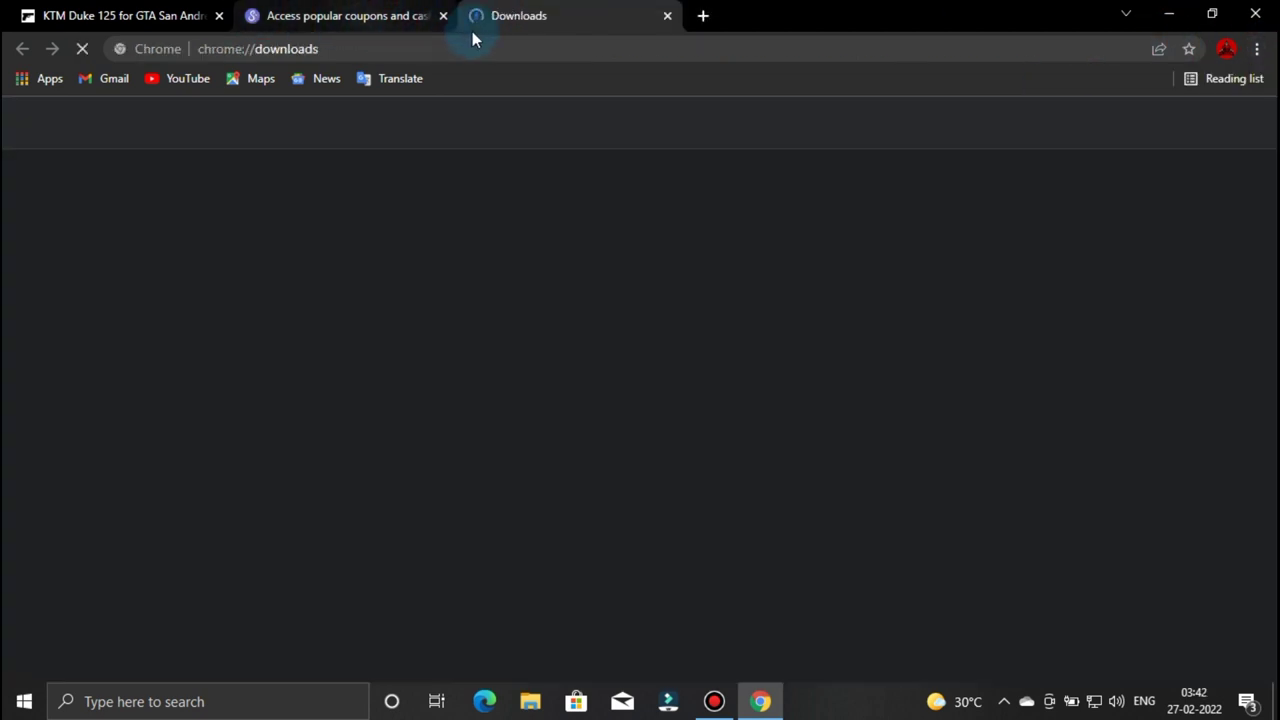
click(443, 16)
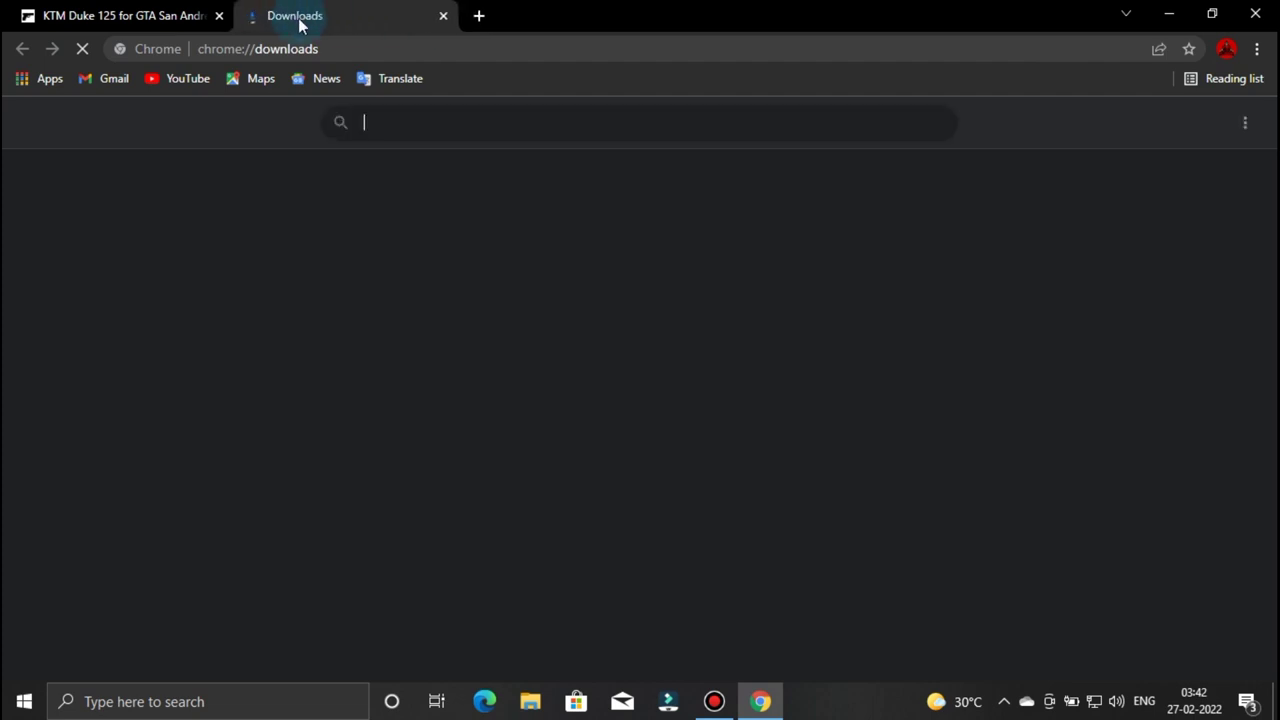
click(219, 16)
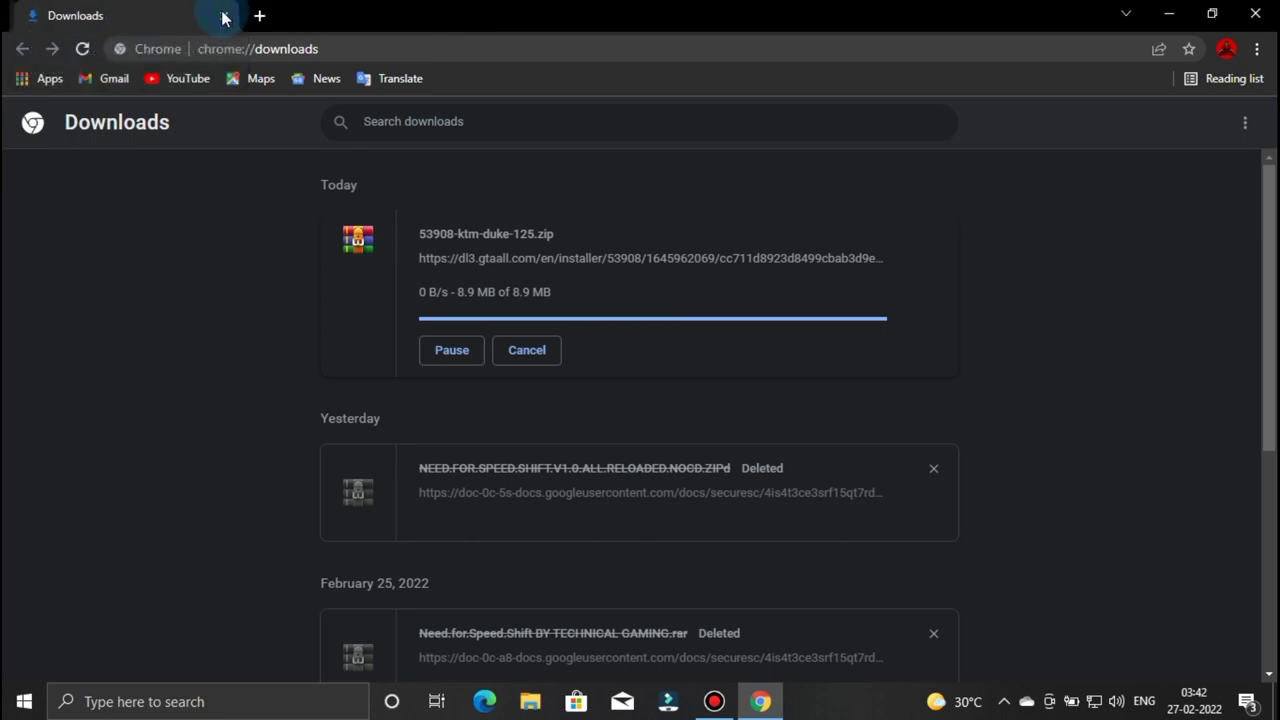
Return to the desktop, move the 53908-ktm-duke-125 archive to a free area and extract its contents there on the desktop.
click(1169, 14)
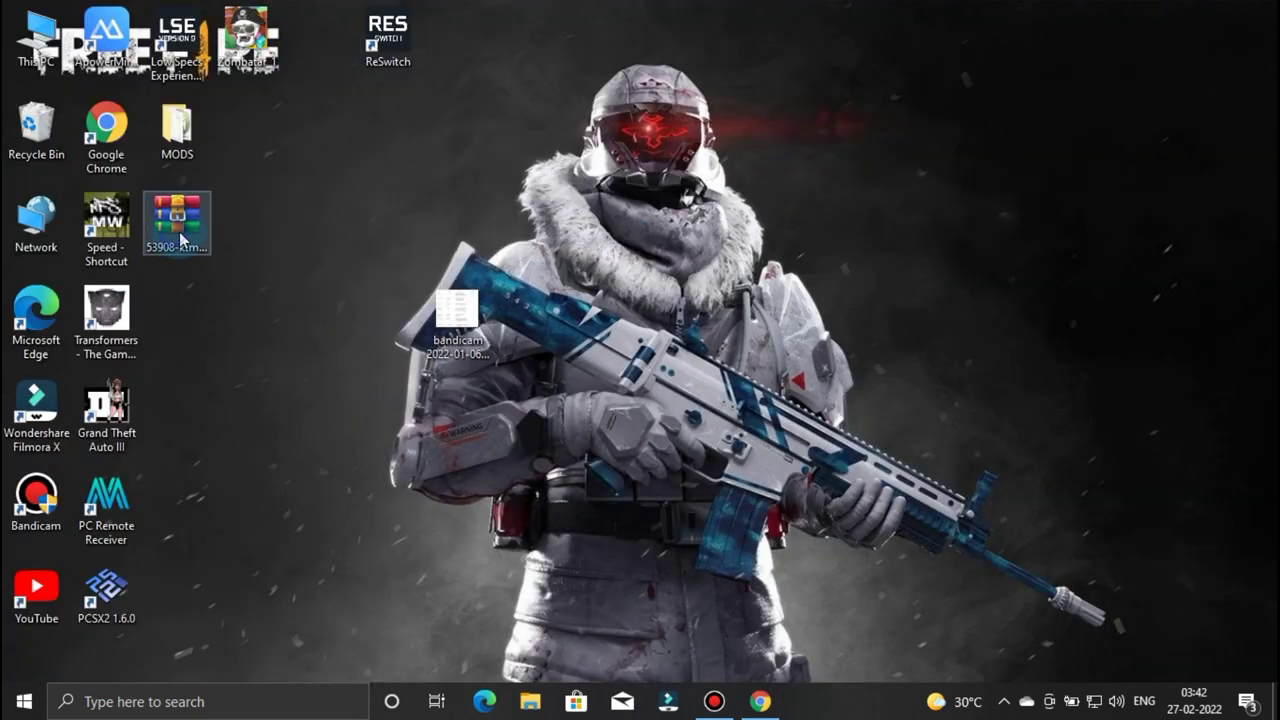
drag(179, 232, 995, 195)
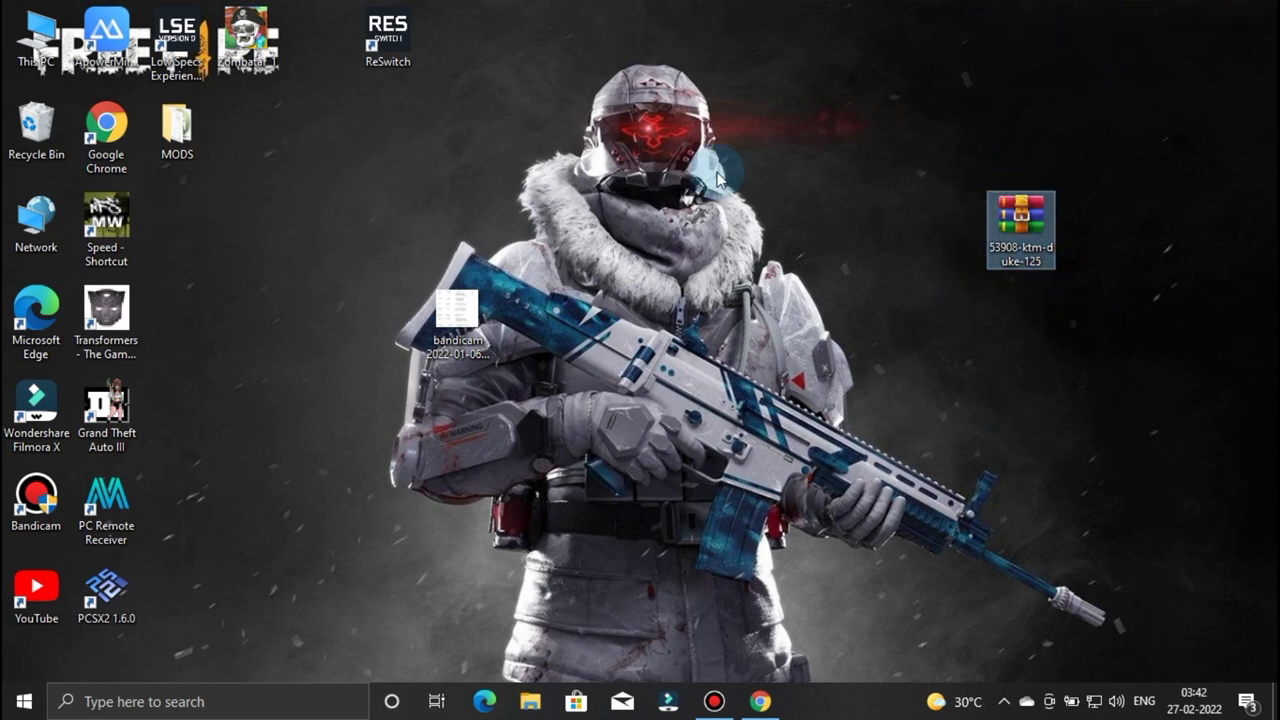
right_click(1031, 219)
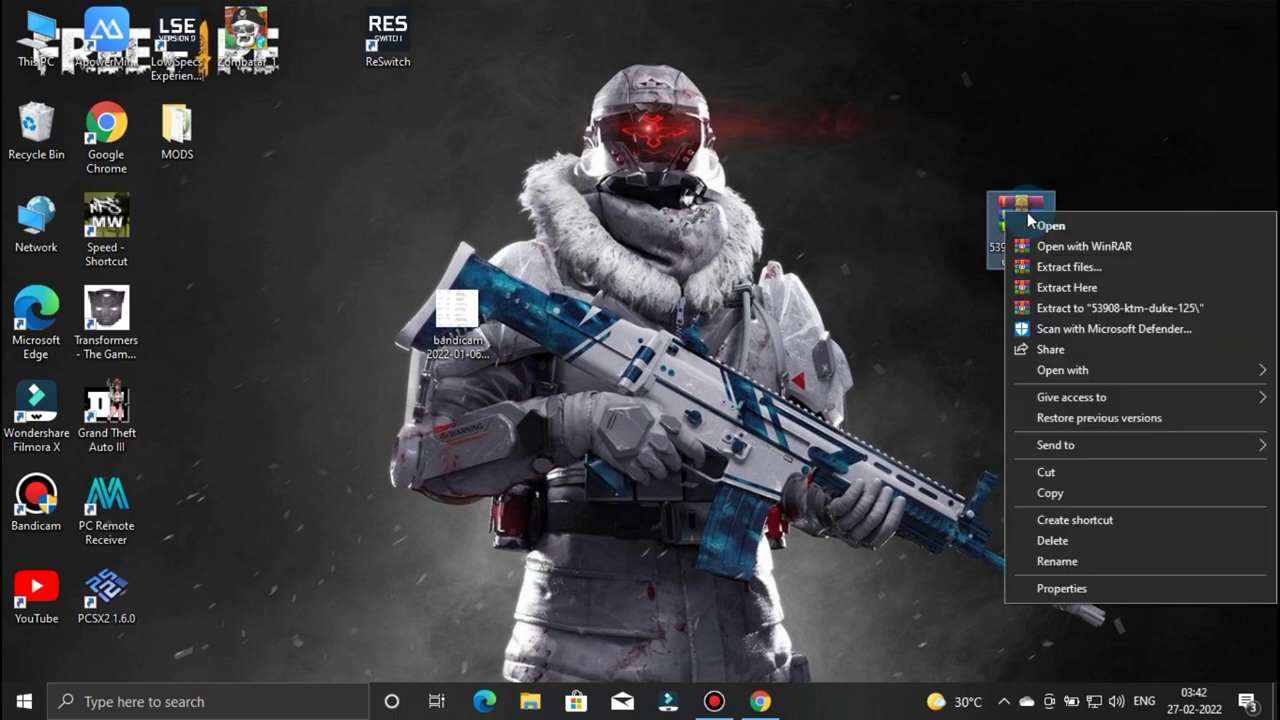
click(1068, 288)
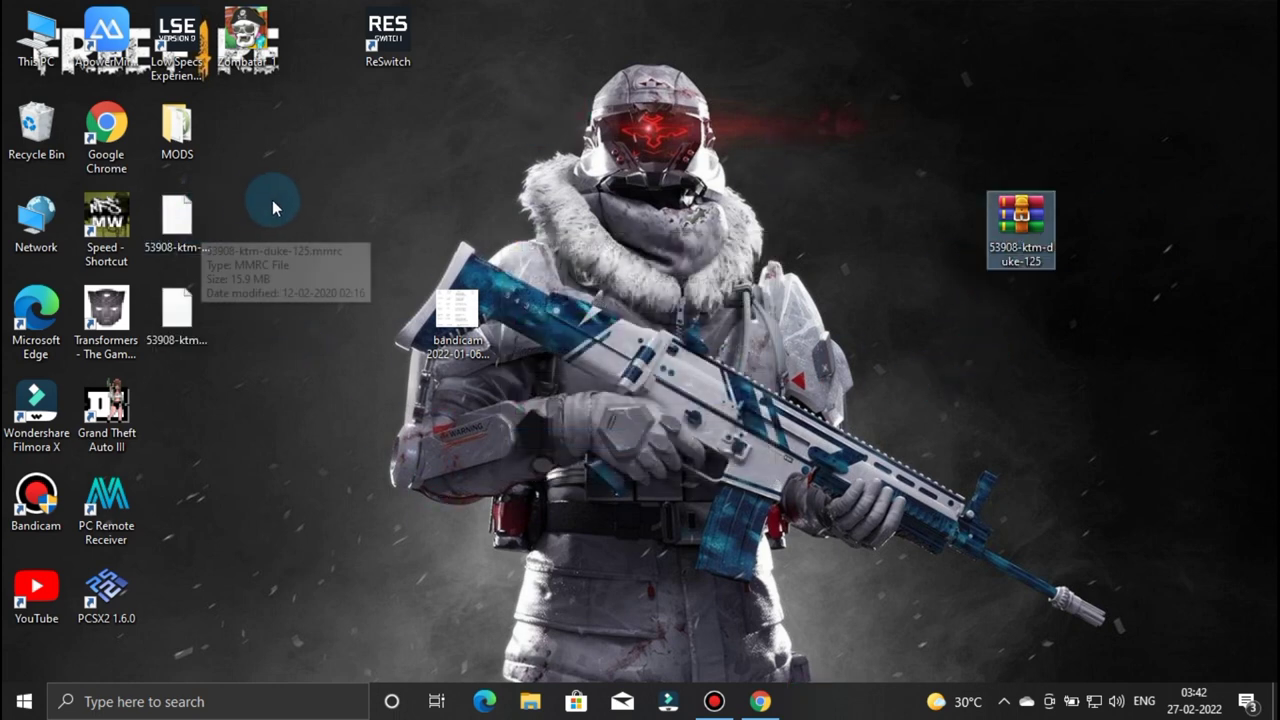
Move the two extracted 53908-ktm-duke-125 files together to a free desktop area, away from the zip archive, and select the installer.
drag(272, 200, 187, 316)
drag(170, 232, 1047, 313)
drag(1043, 241, 636, 122)
drag(1060, 240, 1160, 540)
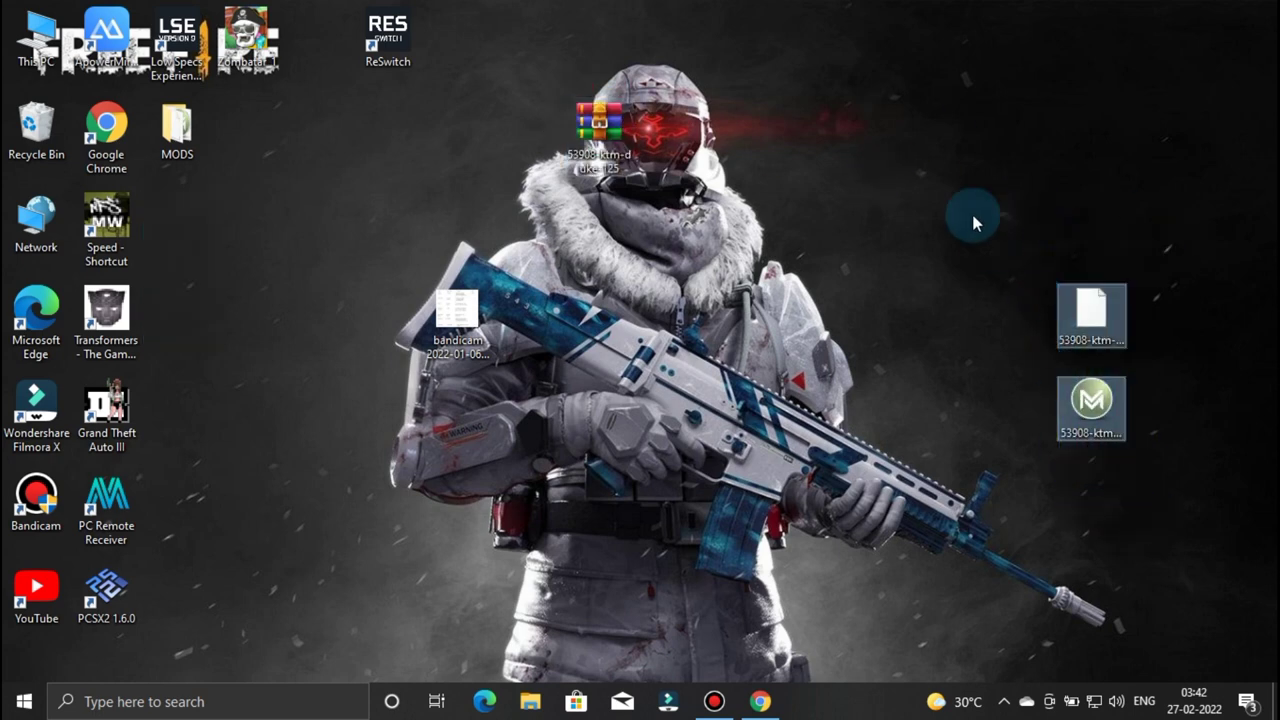
drag(988, 228, 1010, 300)
click(945, 313)
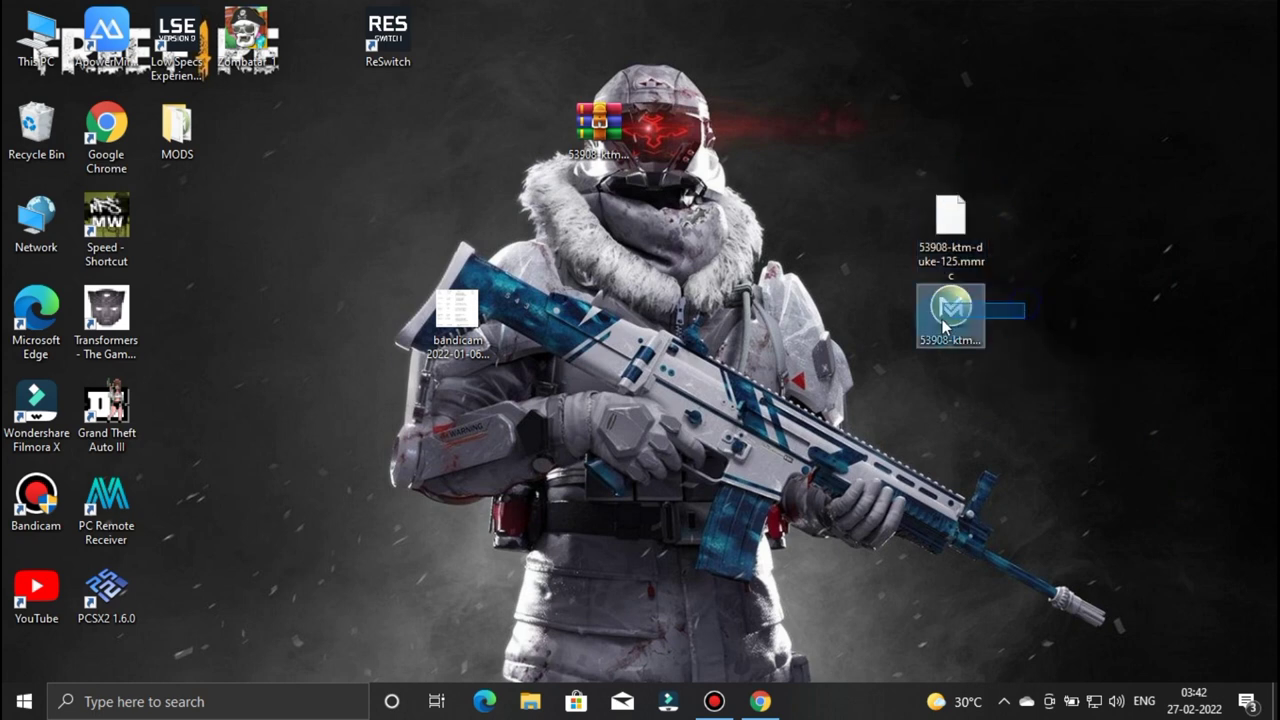
Run the extracted 53908-ktm-duke-125 installer and choose Freeway as the model to replace.
double_click(953, 316)
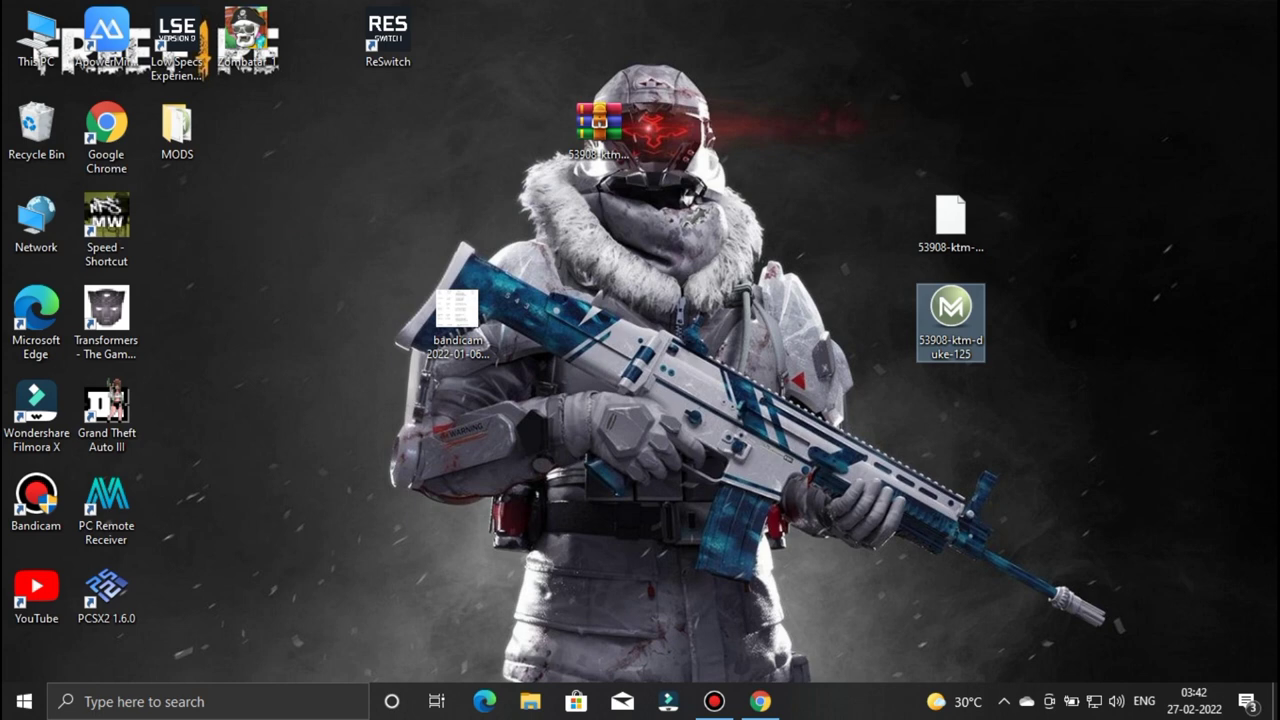
click(547, 473)
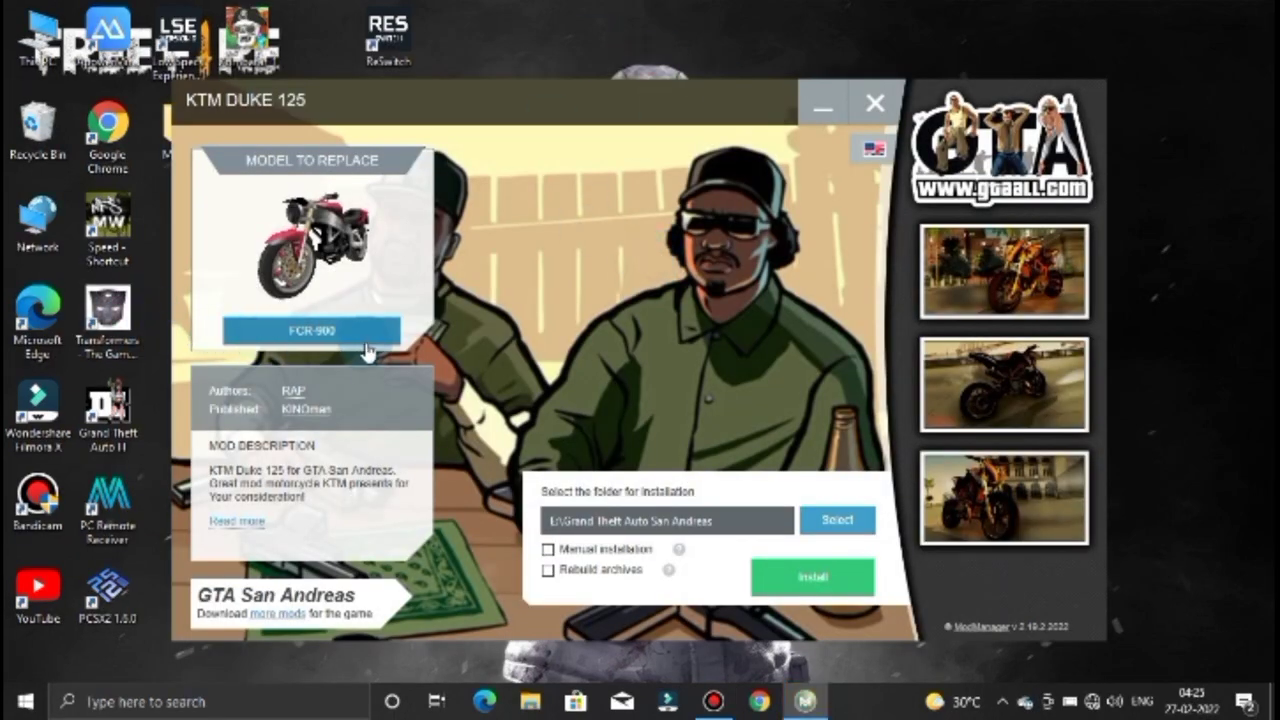
click(308, 334)
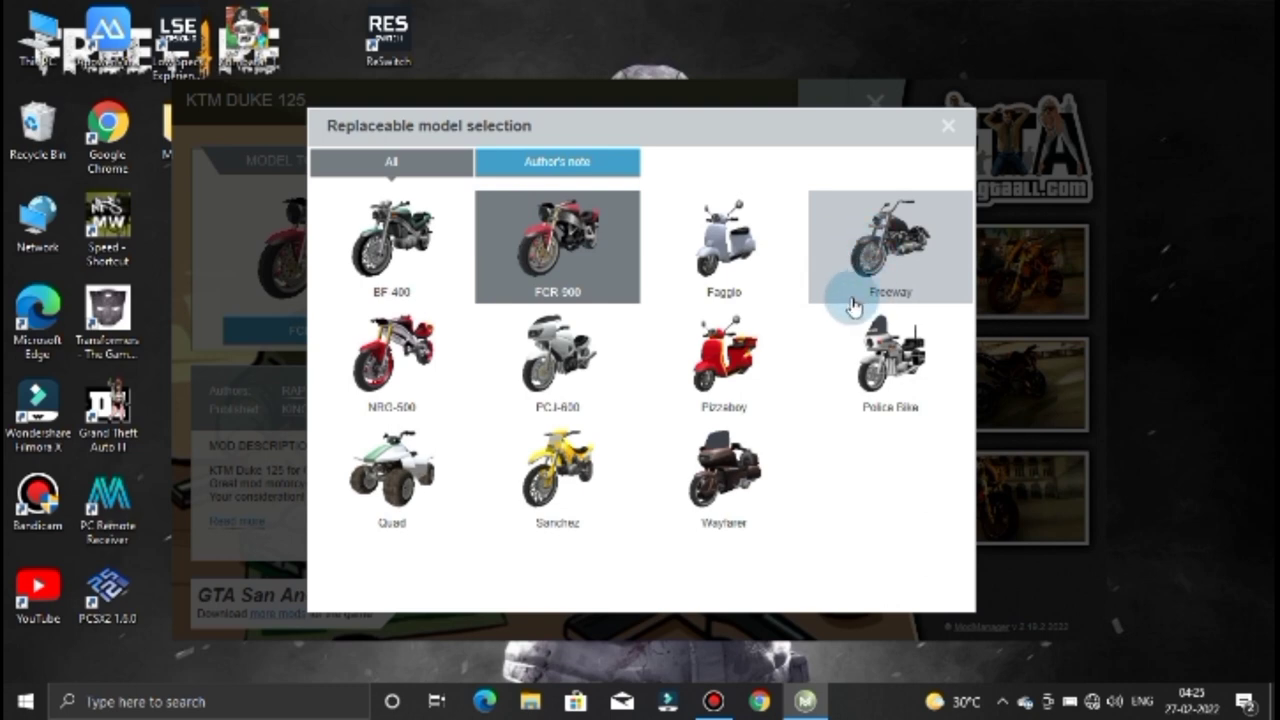
click(888, 258)
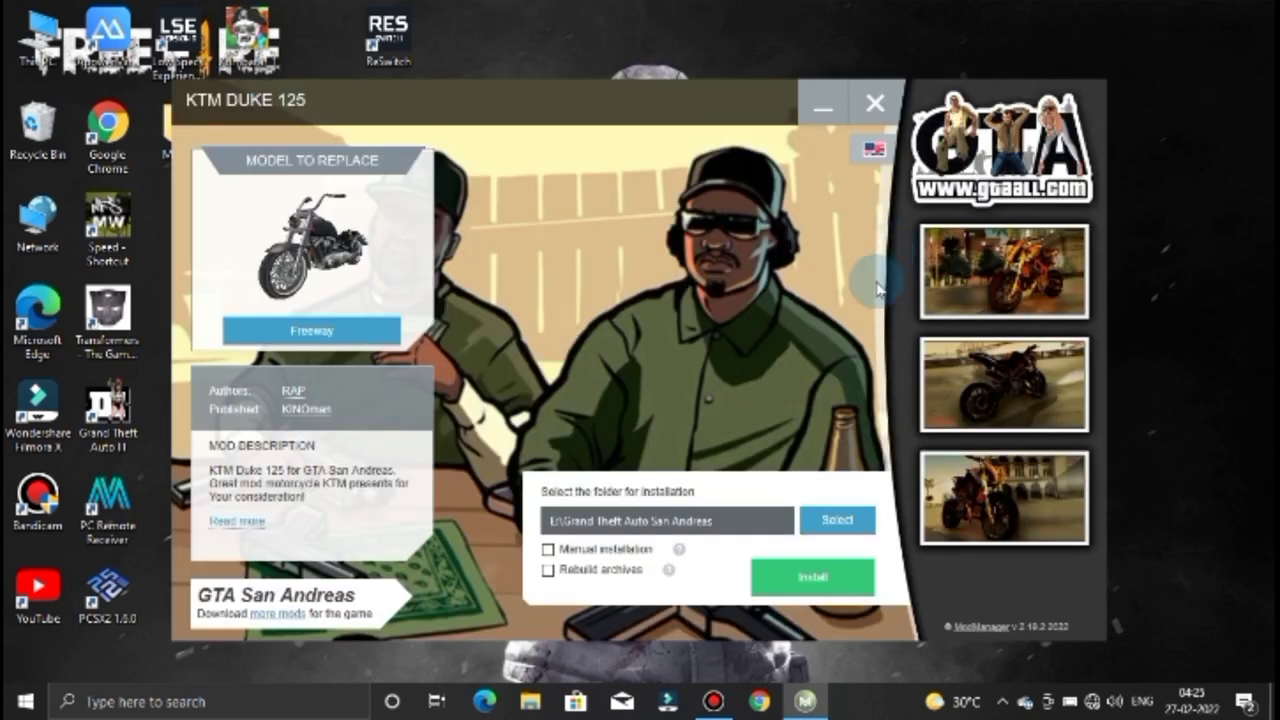
Look through the KTM Duke 125 preview pictures in the installer and close the picture viewer.
click(985, 262)
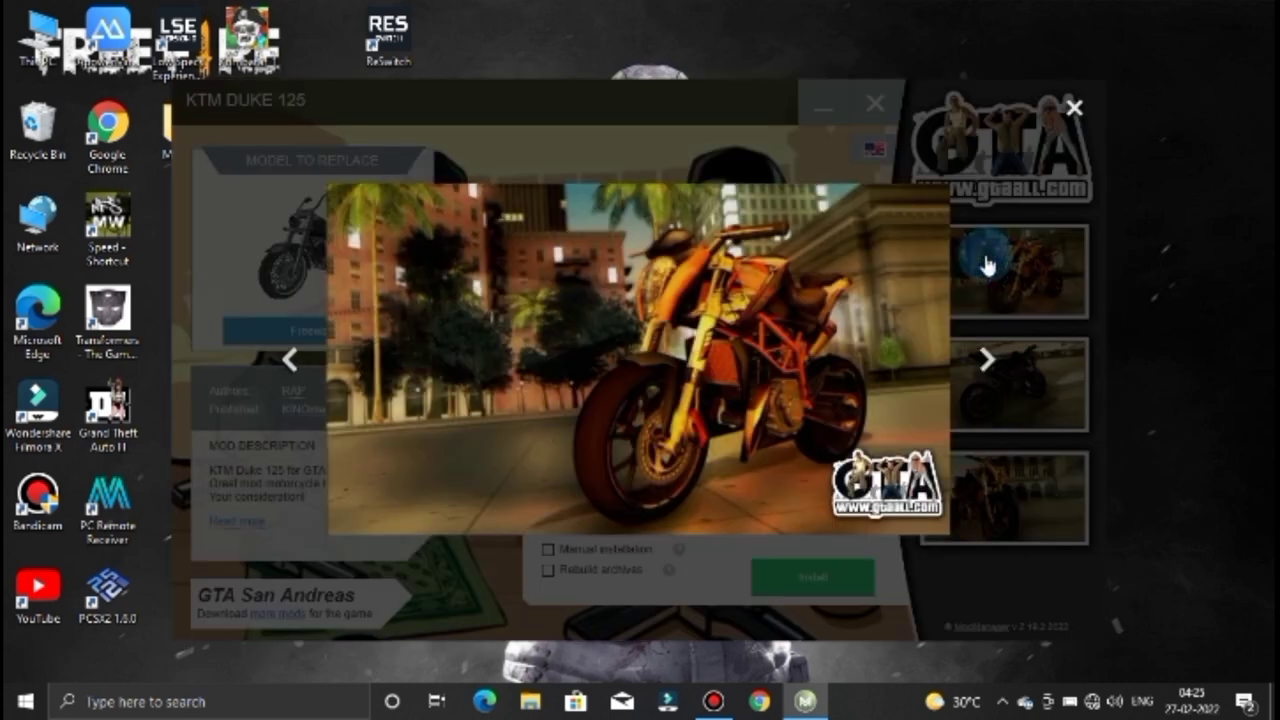
click(986, 360)
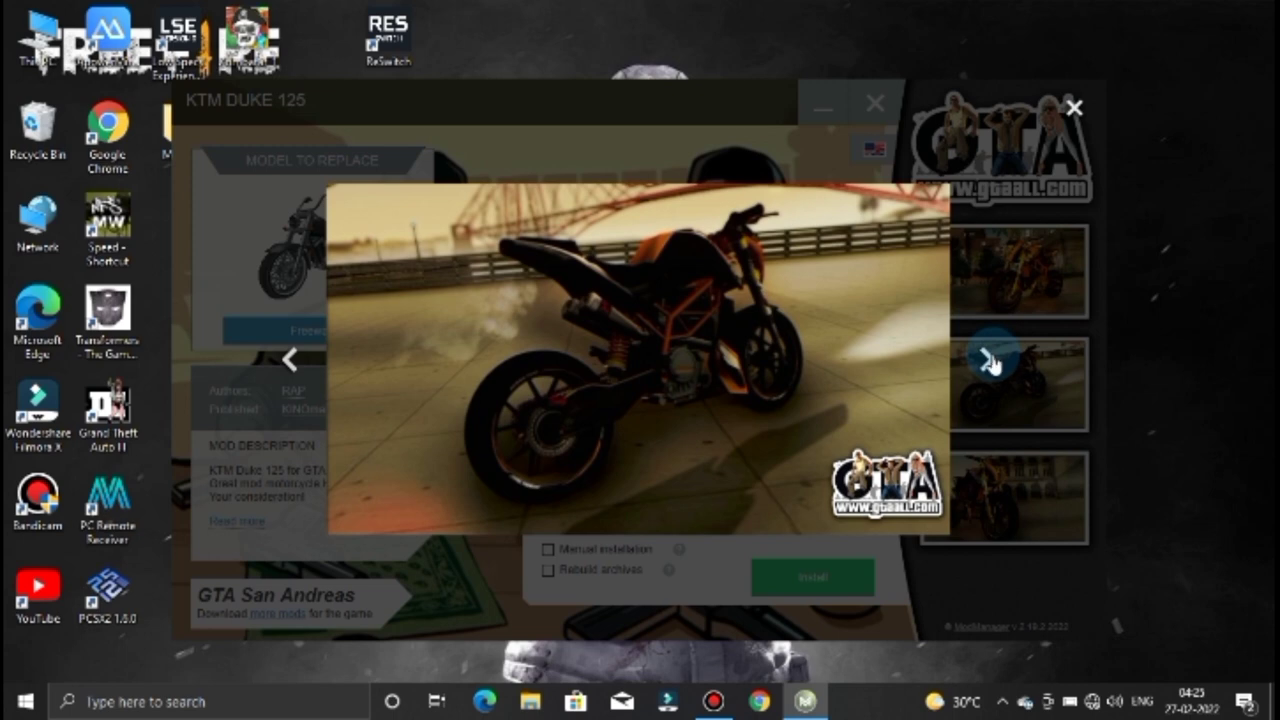
click(988, 362)
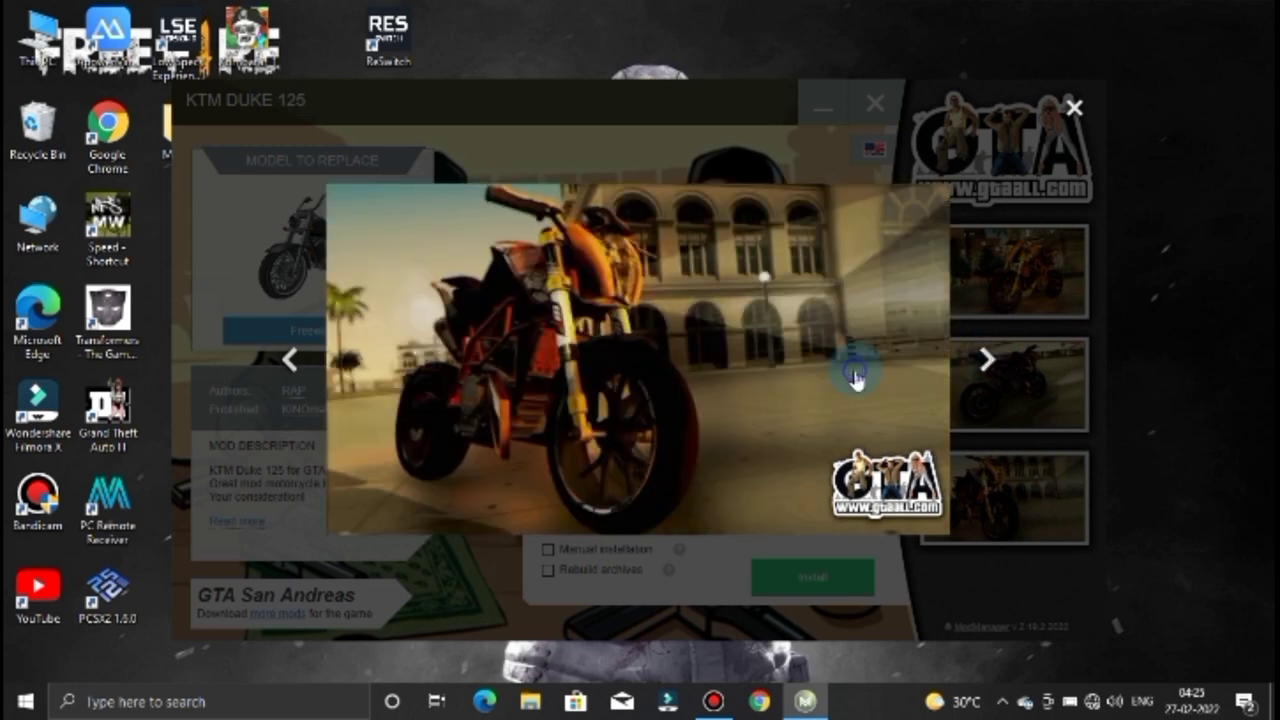
click(984, 362)
click(982, 362)
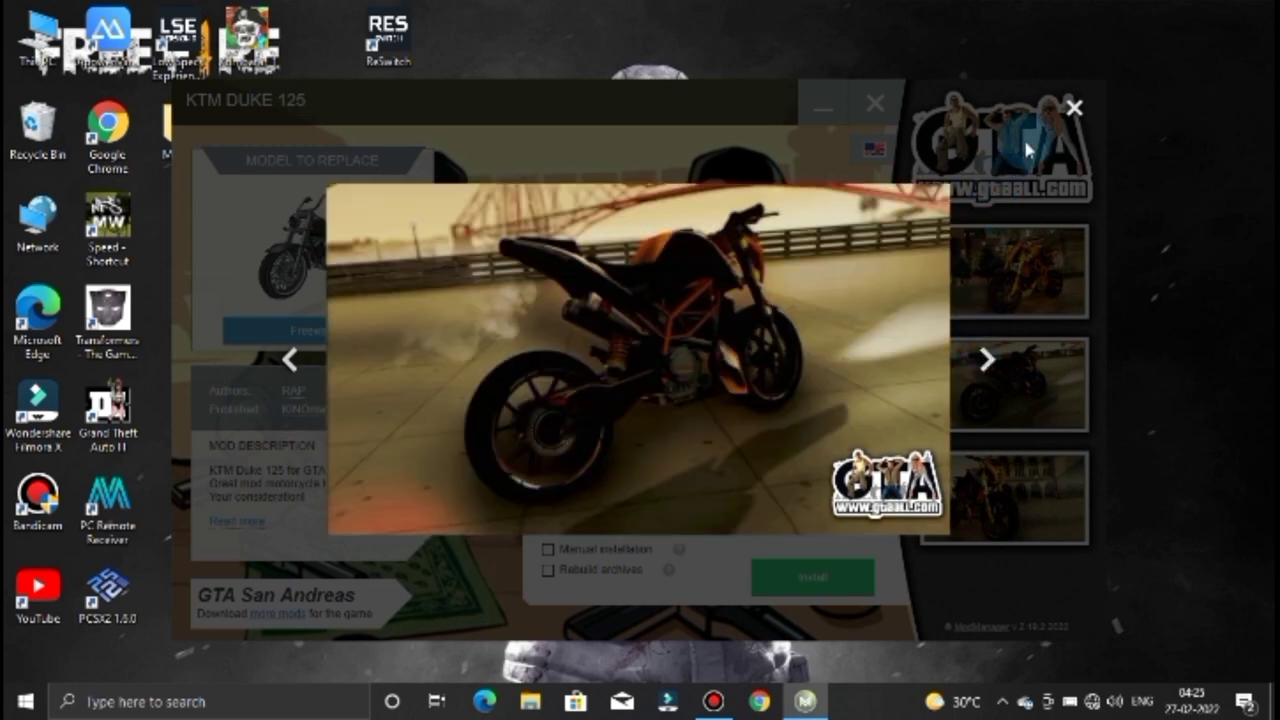
click(1074, 108)
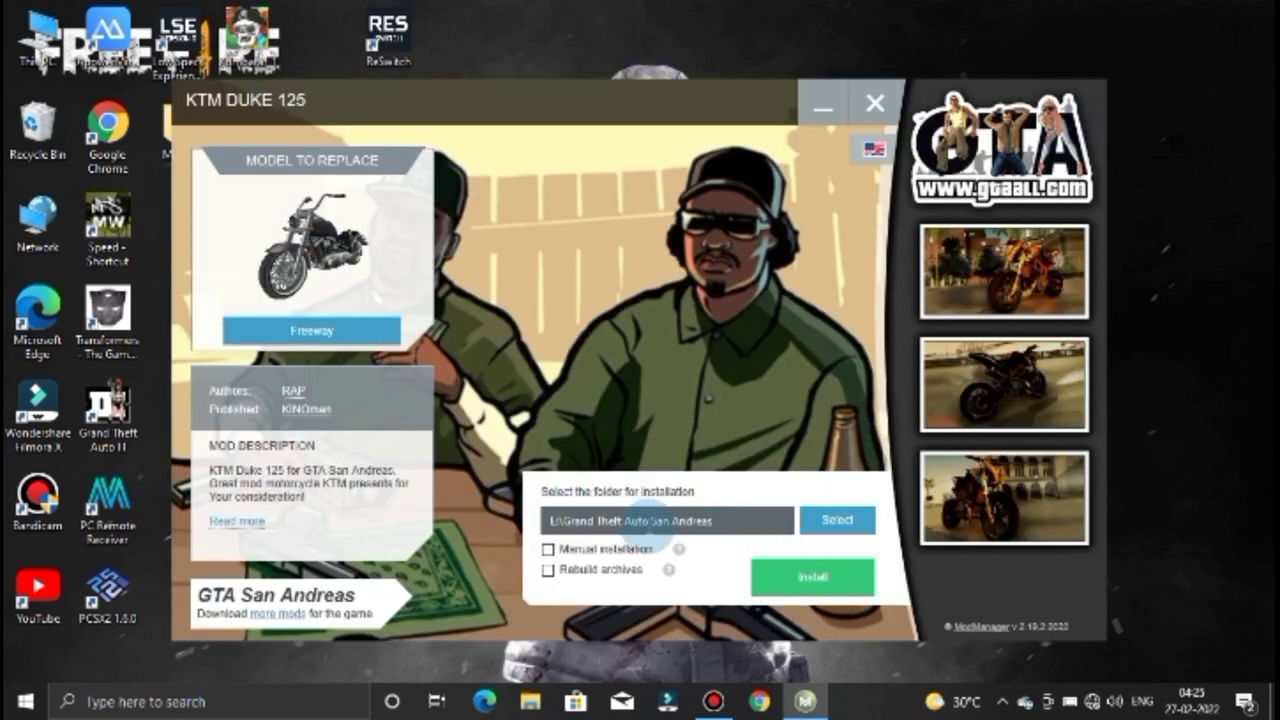
Install the KTM Duke 125 mod into the preset Grand Theft Auto San Andreas folder and close the installer.
click(807, 578)
click(463, 491)
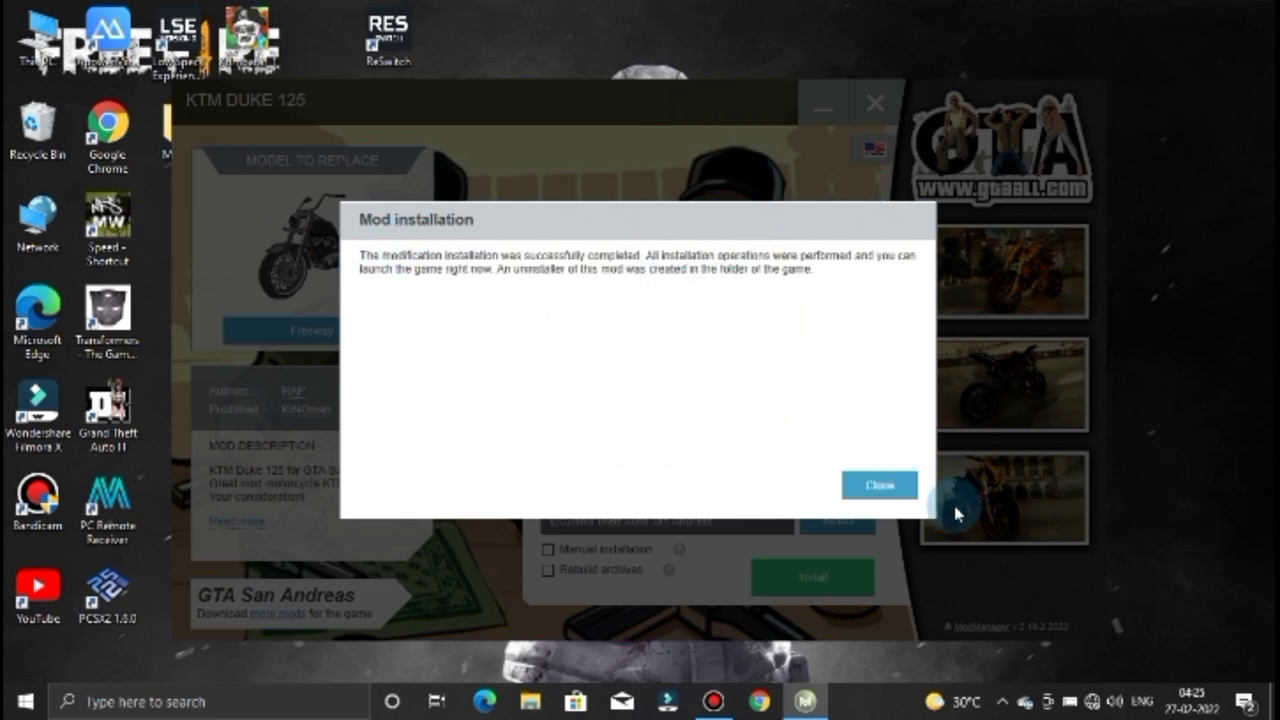
click(880, 487)
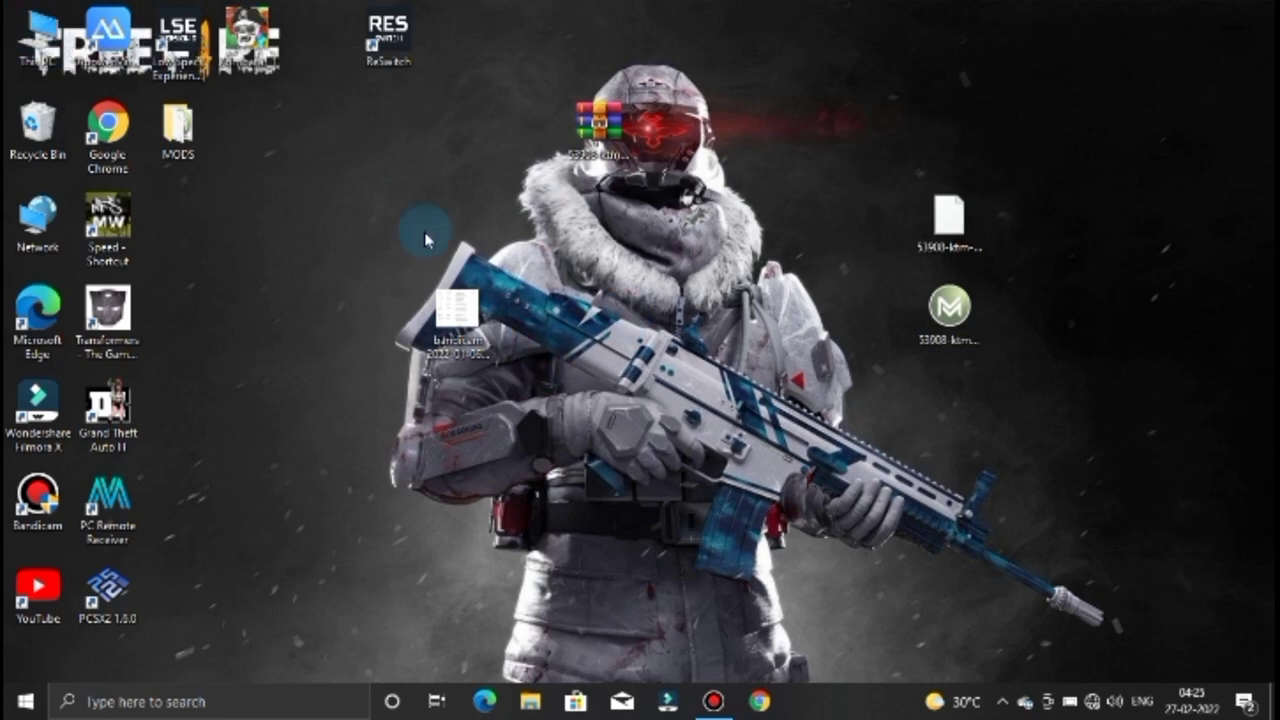
Open the Grand Theft Auto San Andreas folder on Local Disk (E:) and launch the game.
key(super+e)
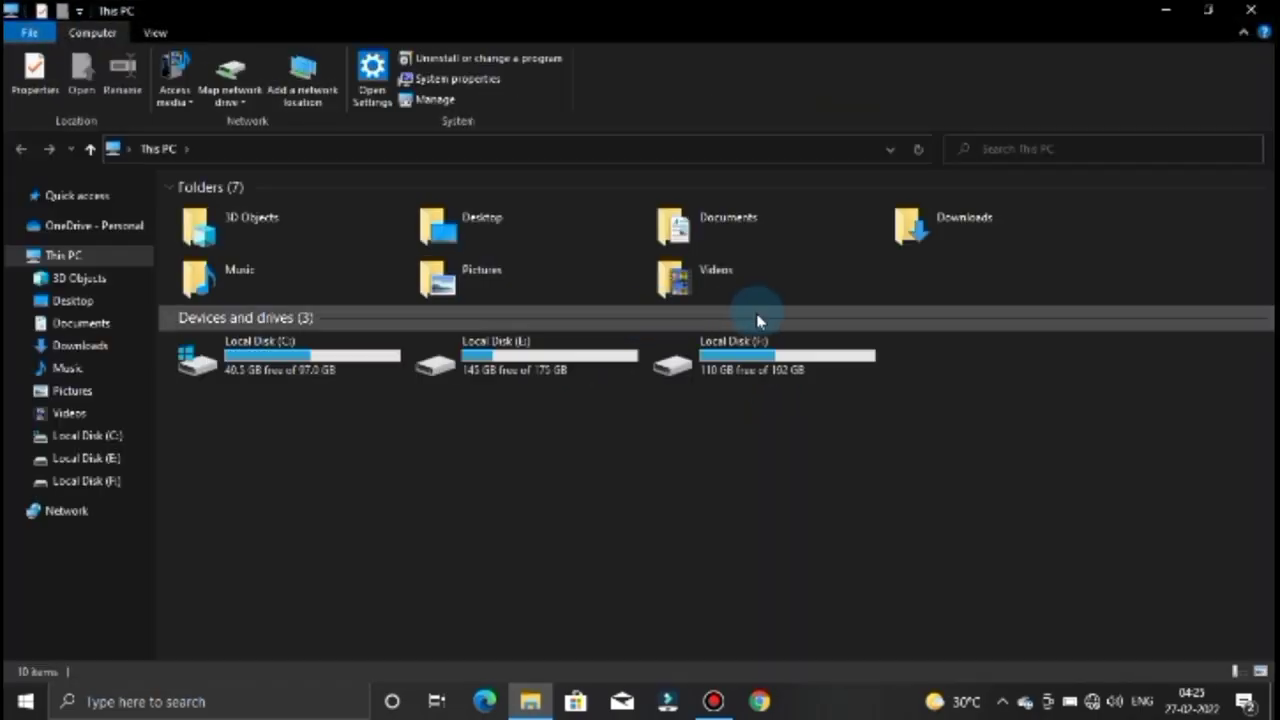
double_click(497, 356)
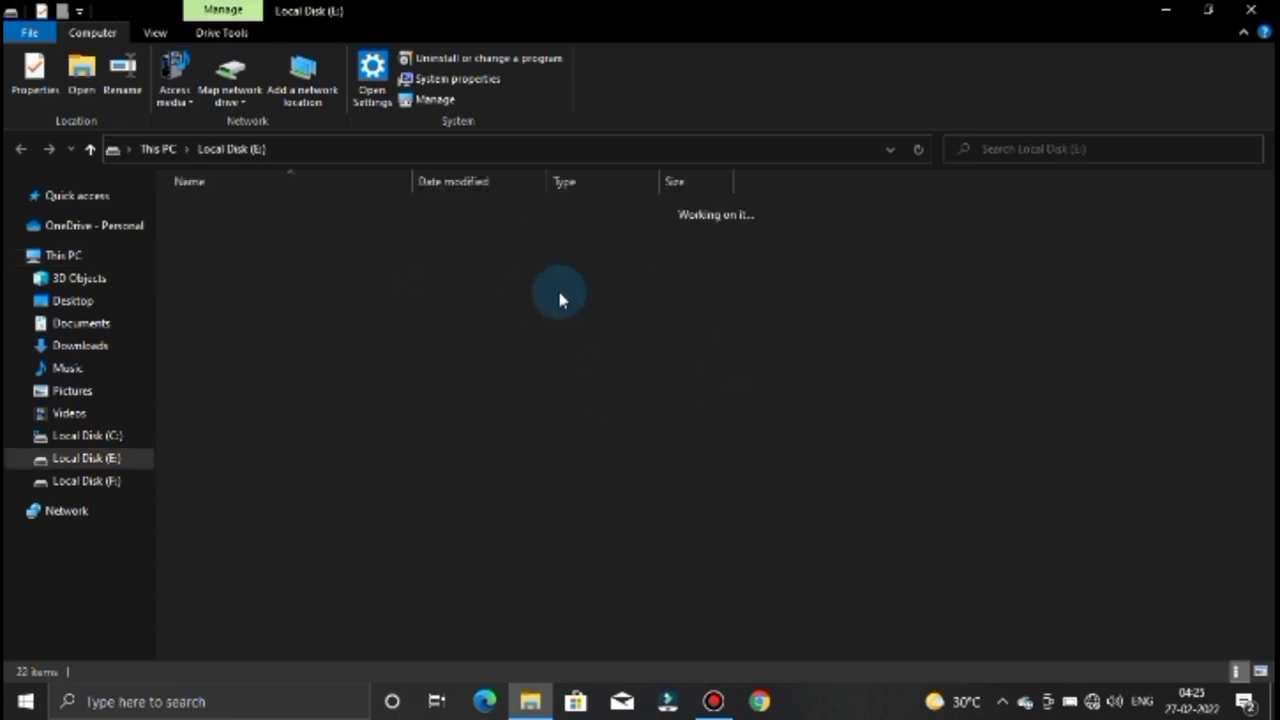
double_click(378, 248)
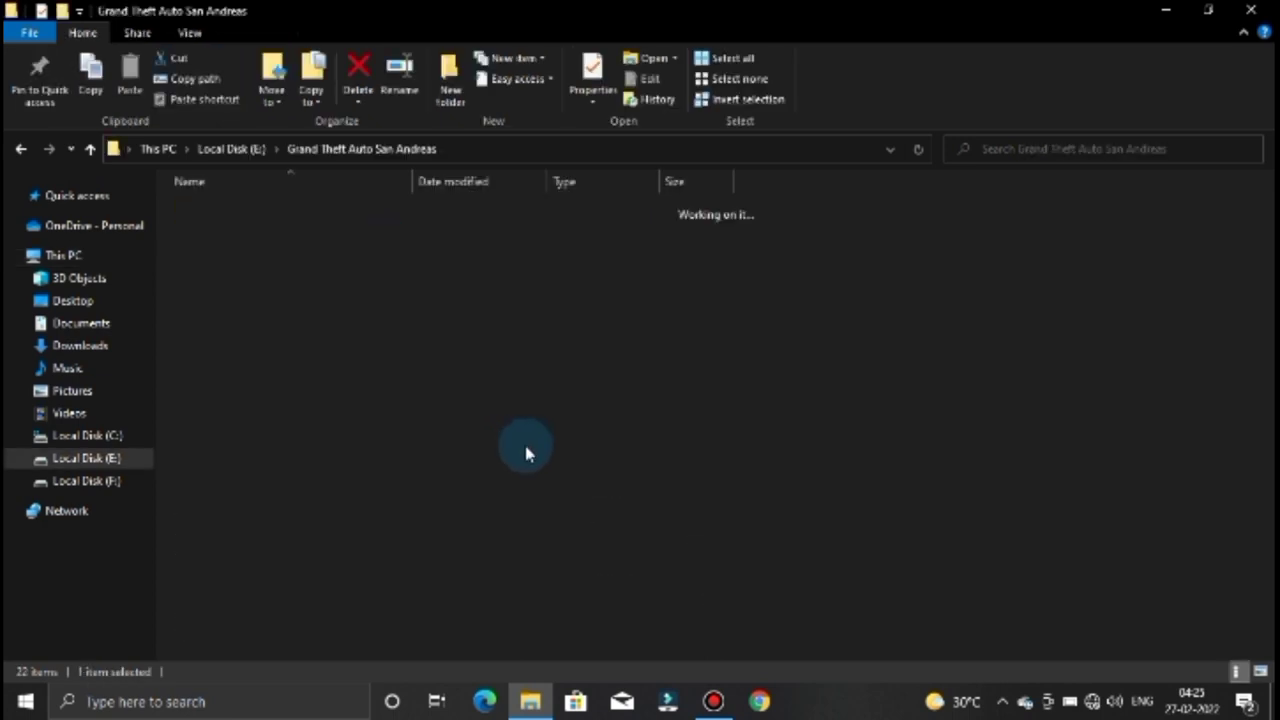
scroll(290, 490, down, 4)
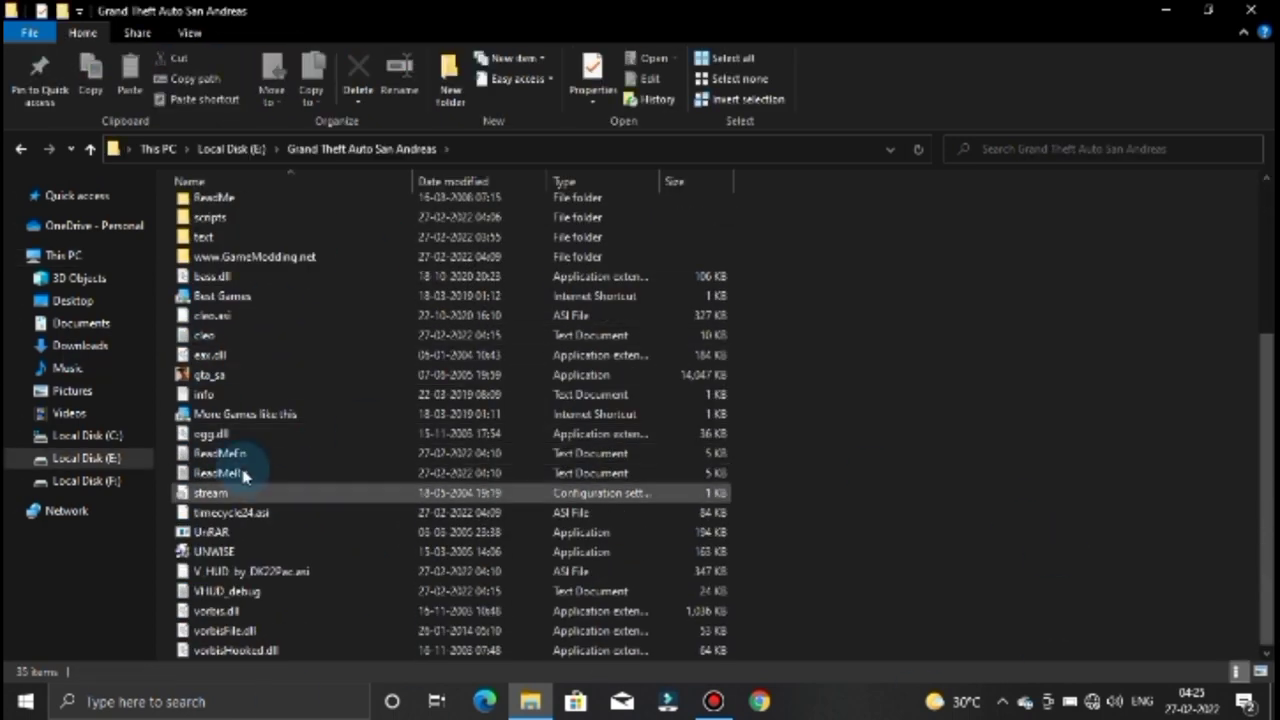
click(530, 402)
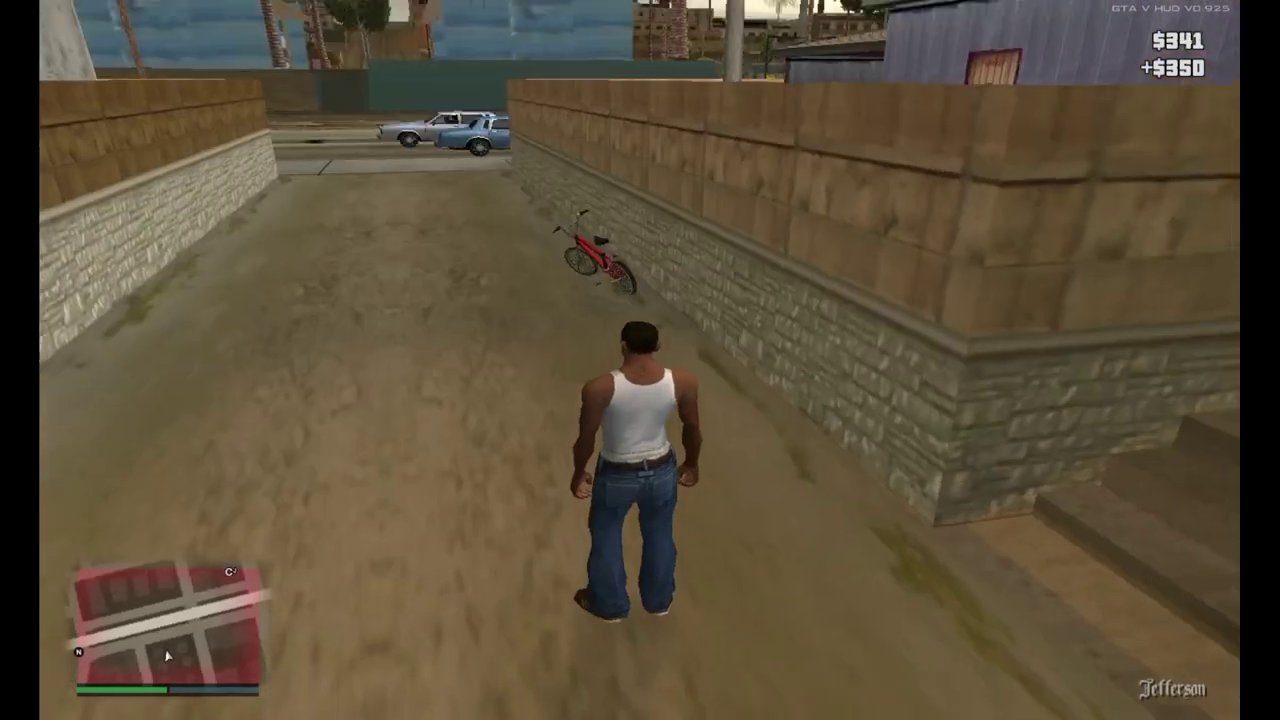
Run the character out of the alley, across the road and along the open dirt strip beside the railway tracks.
key(w)
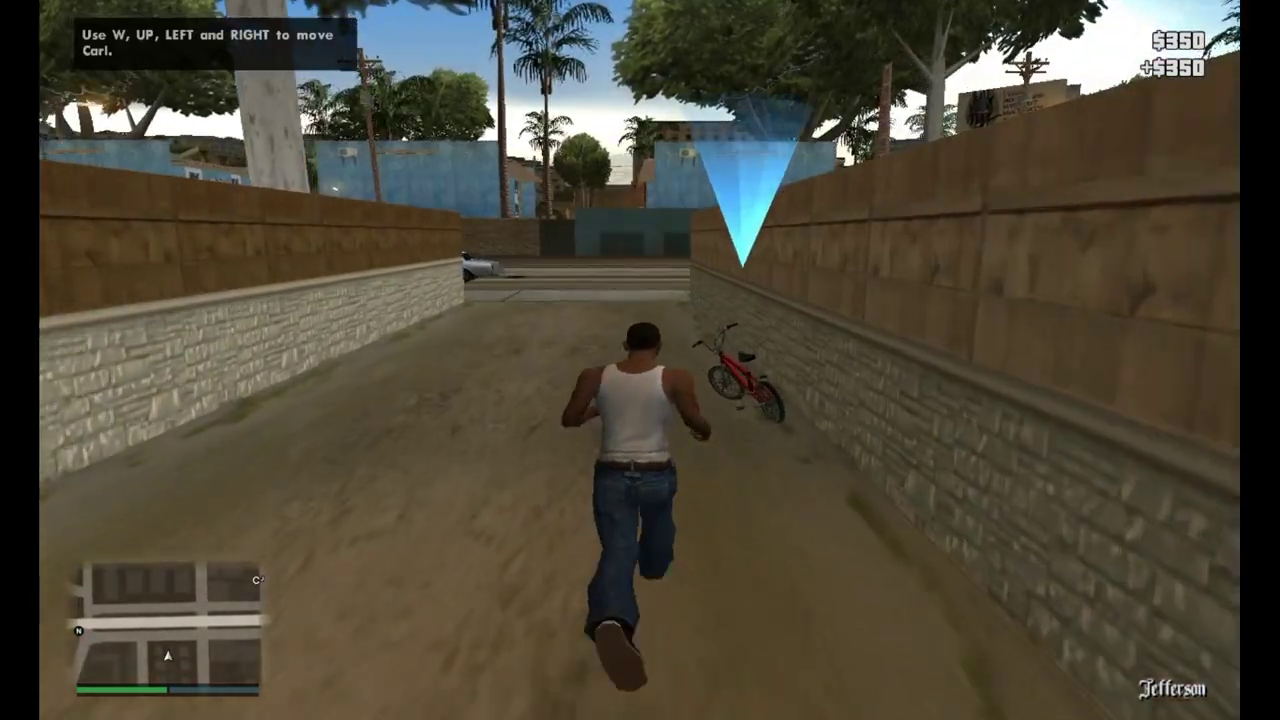
key(w)
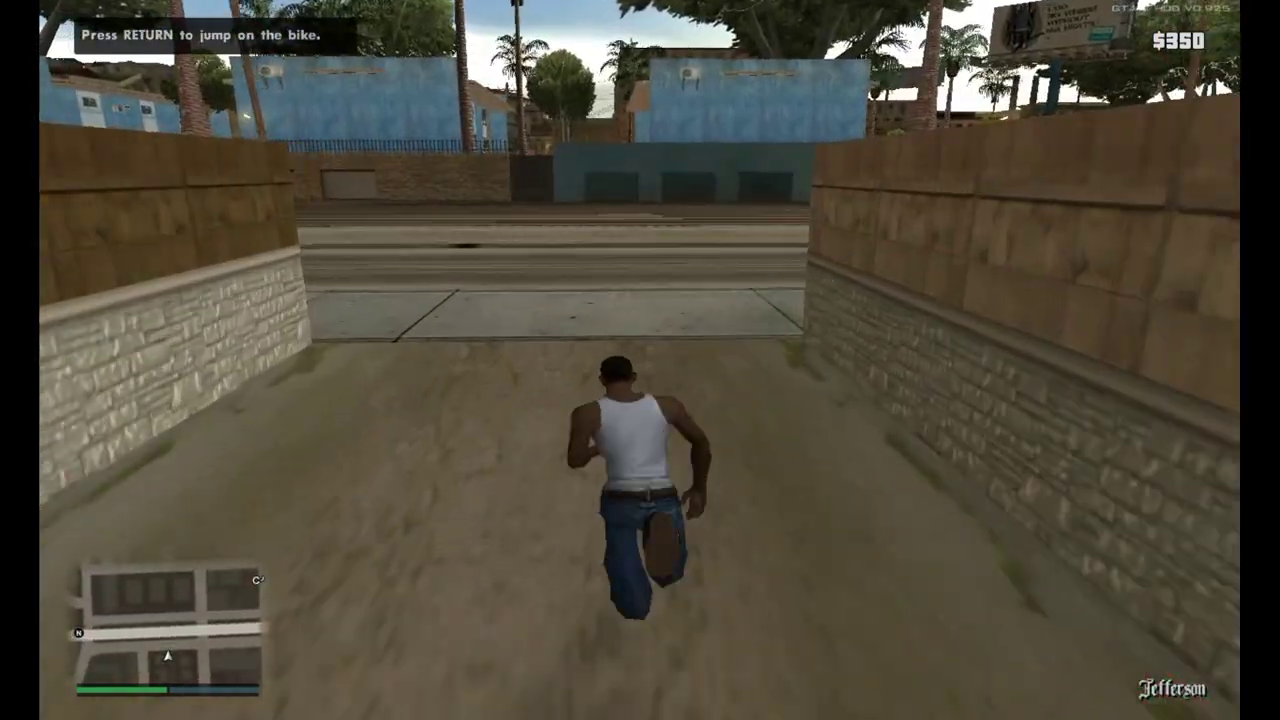
key(w)
key(d)
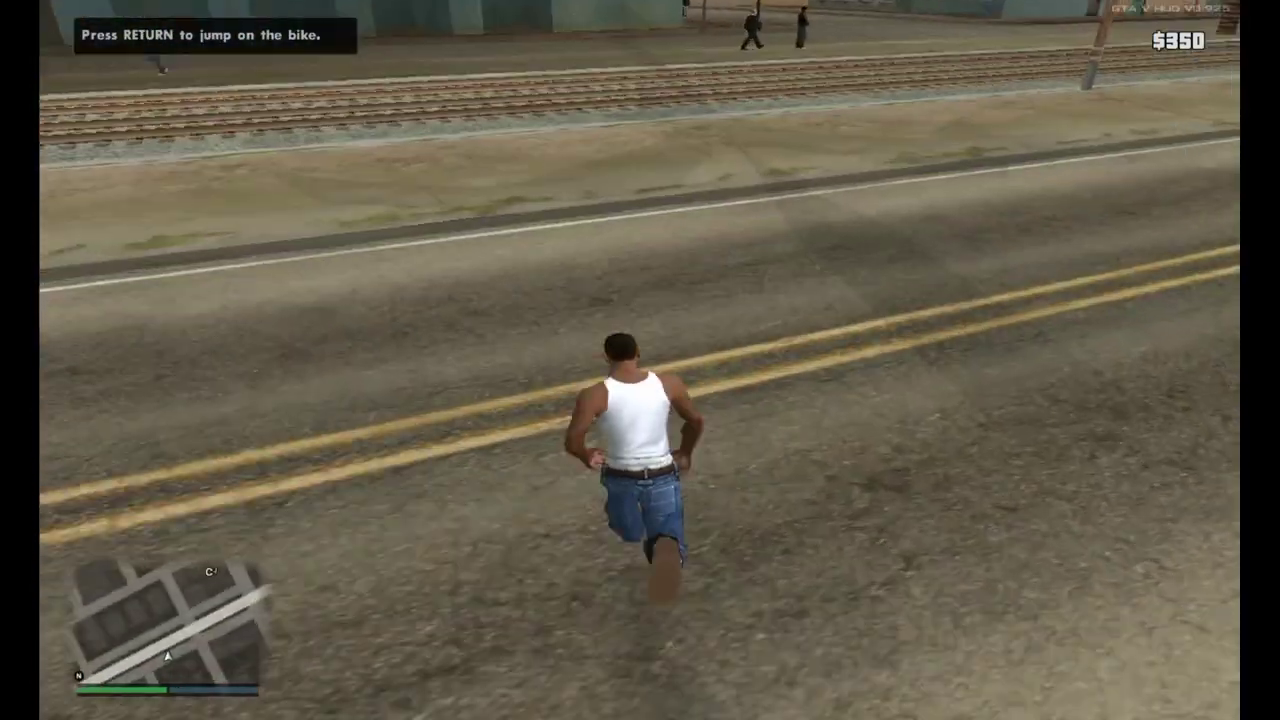
key(w)
key(a)
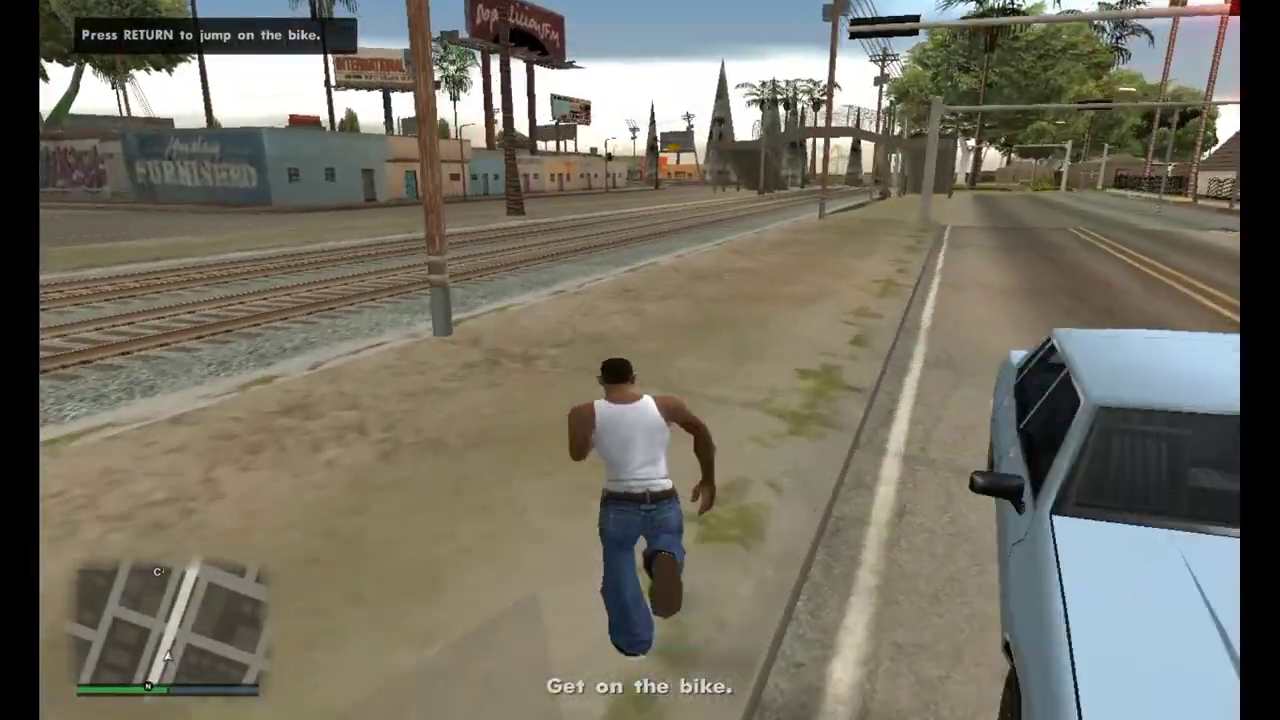
key(d)
key(w)
key(d)
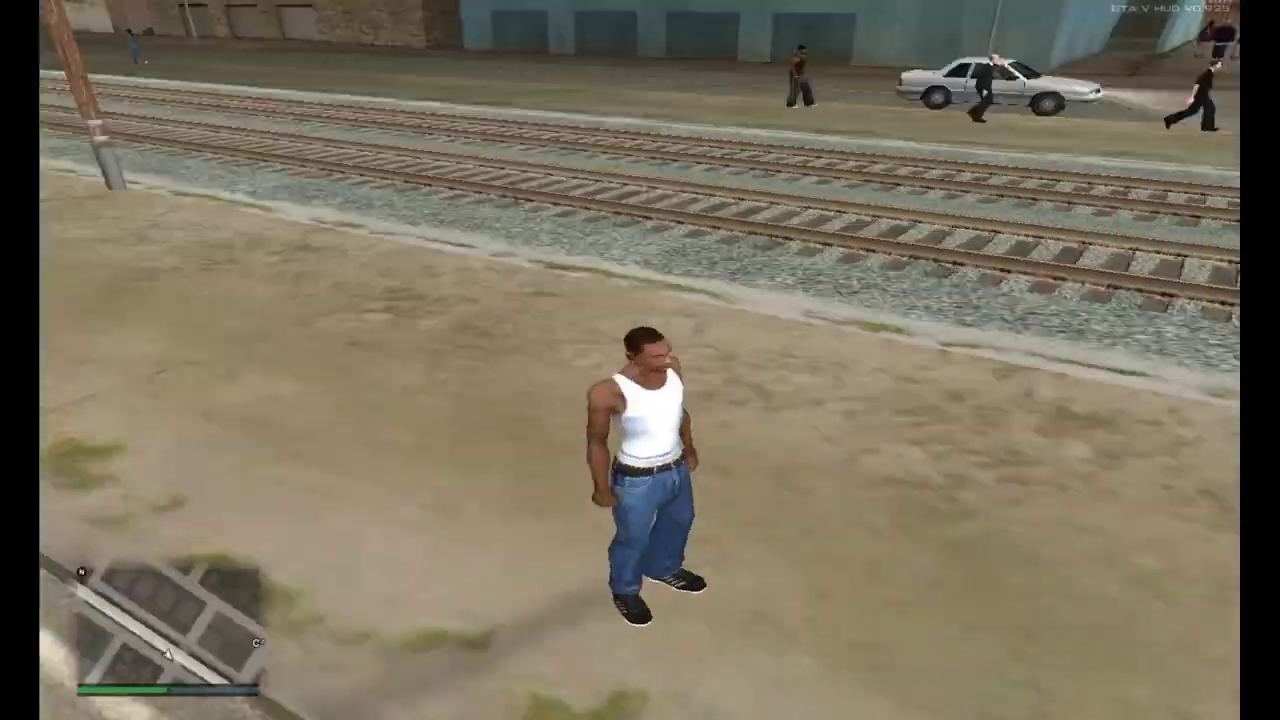
key(w)
key(a)
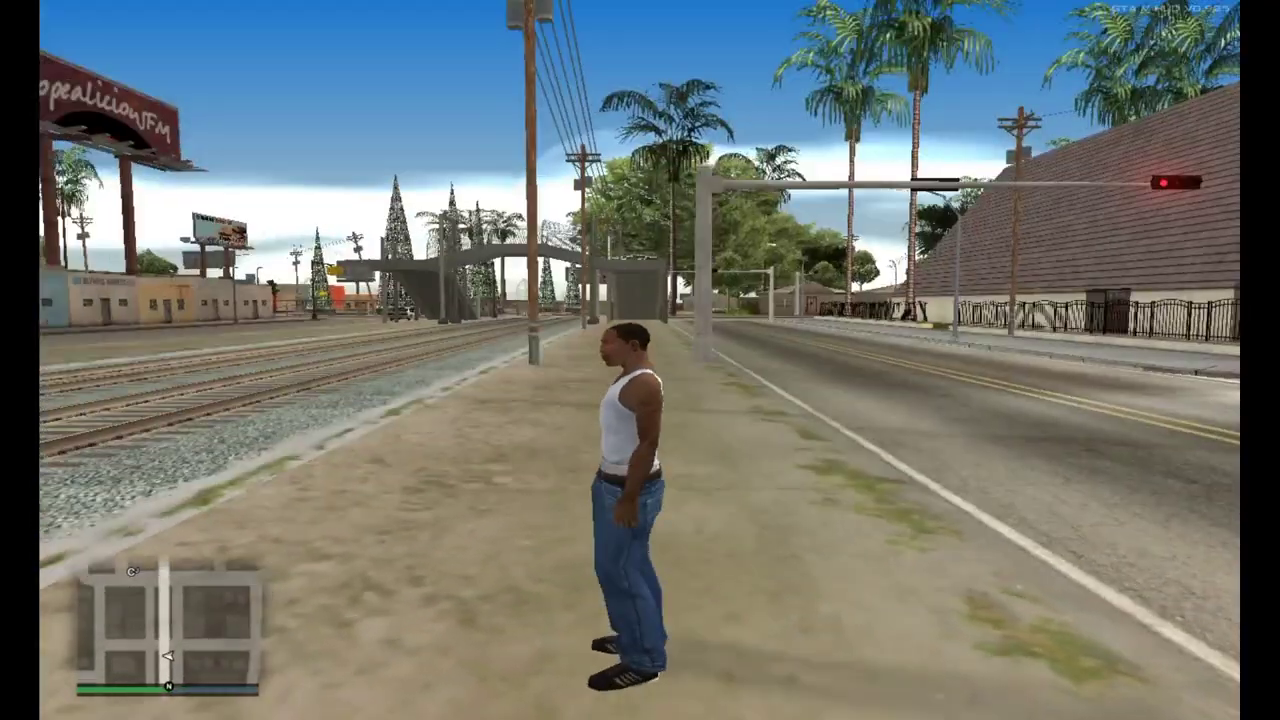
key(w)
key(w)
key(a)
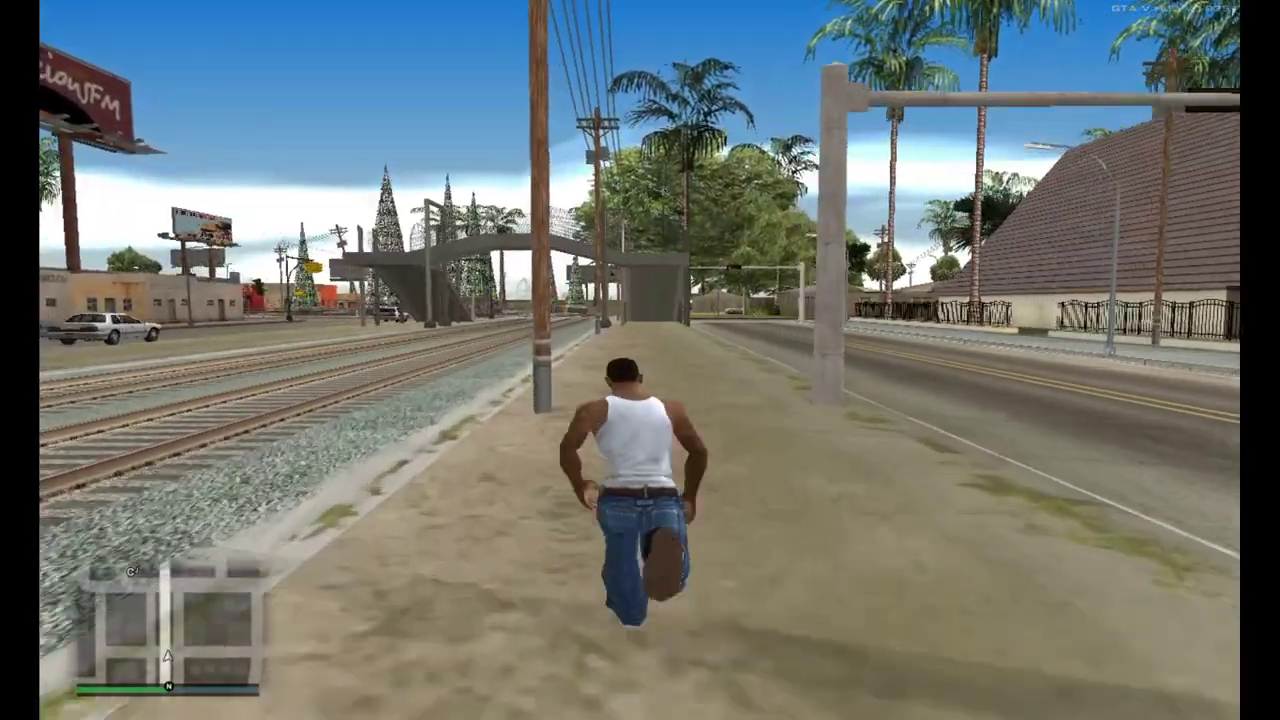
key(w)
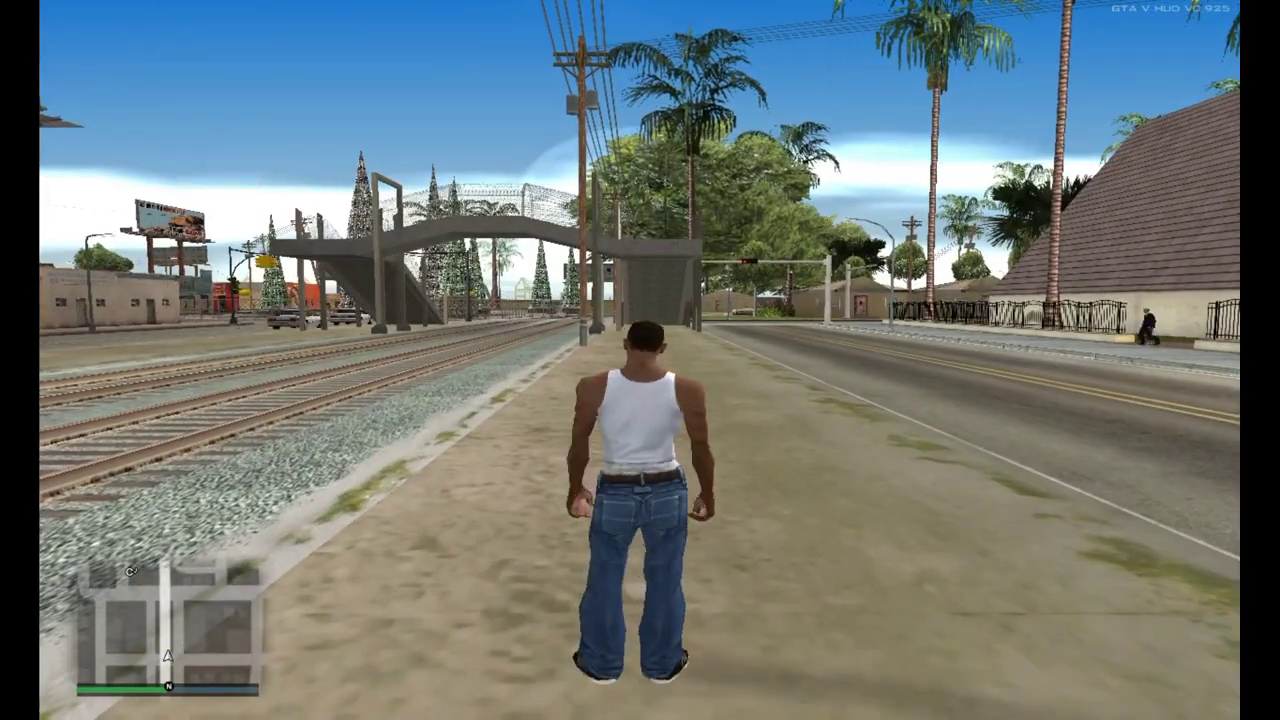
Open Visual Car Spawner, add the cars in groups and spawn the Freeway from the Motobikes group.
key(F3)
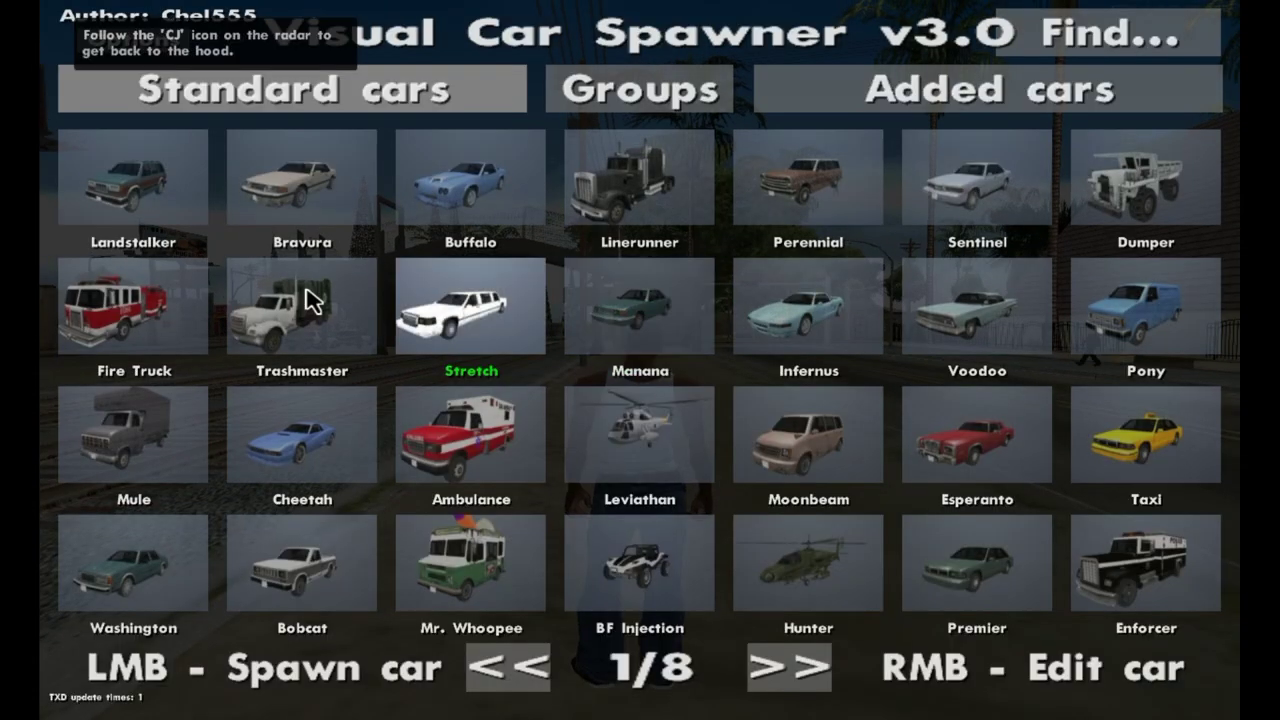
click(669, 89)
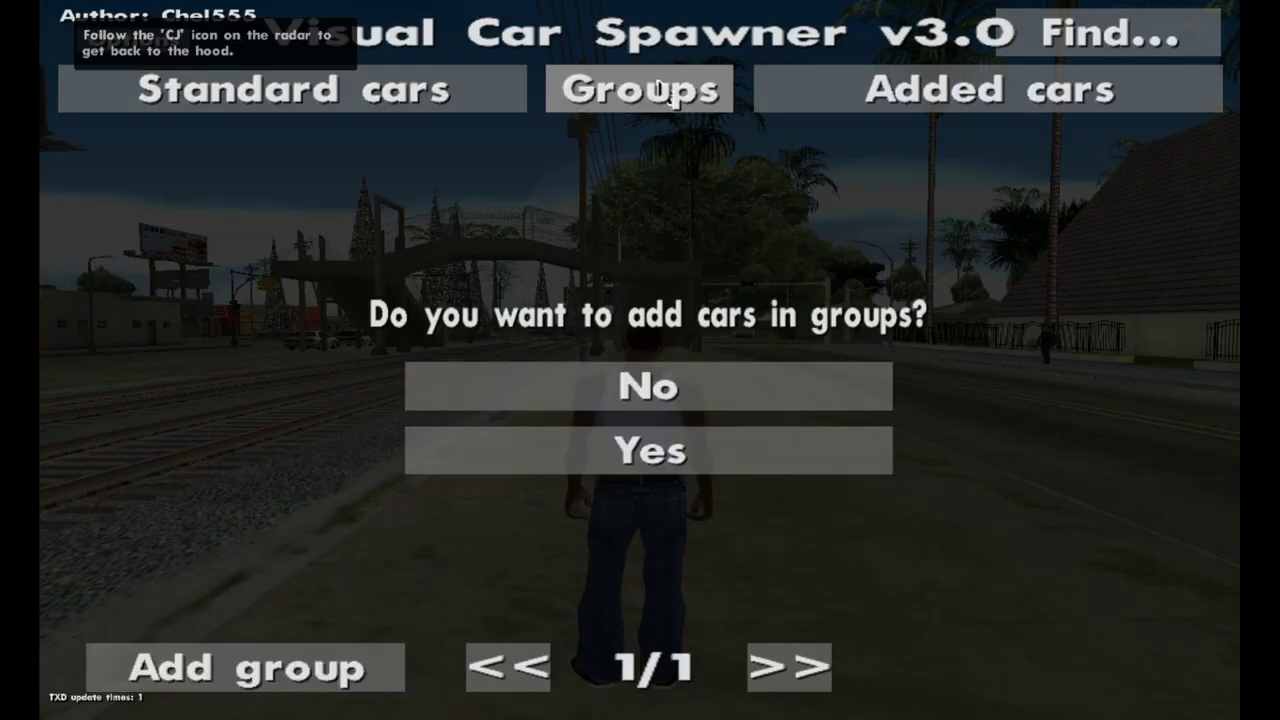
click(622, 456)
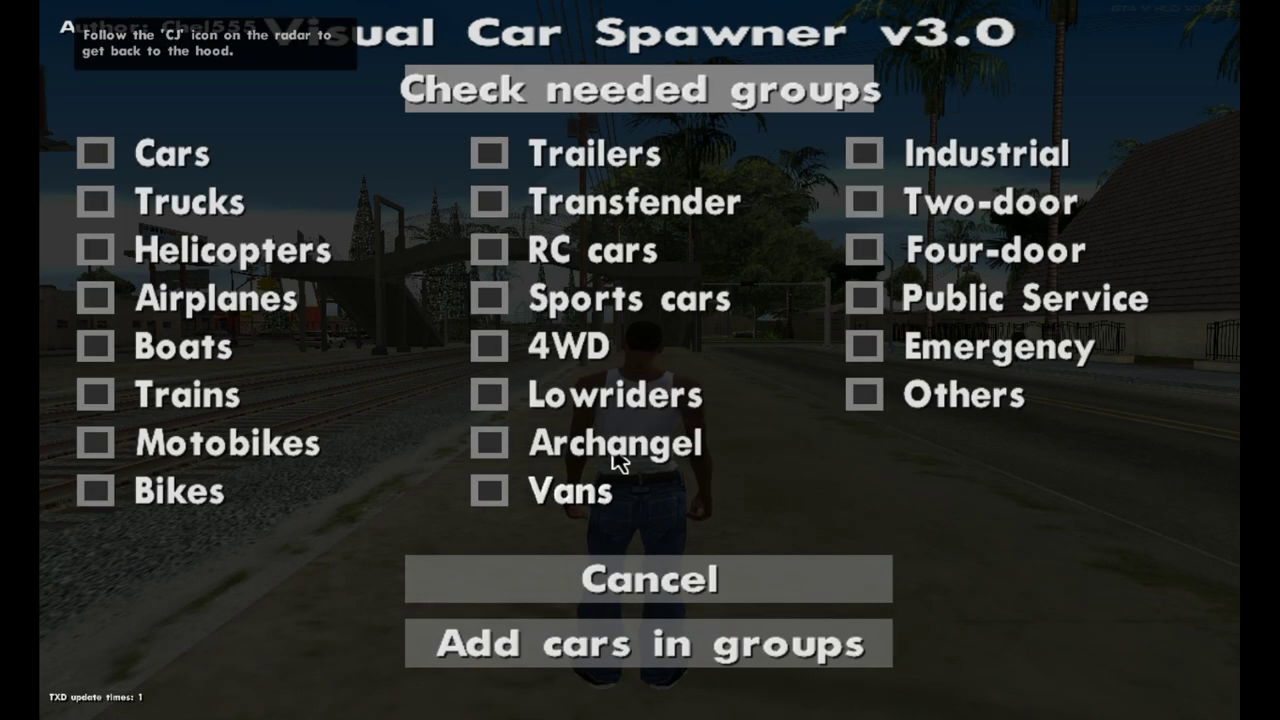
click(628, 643)
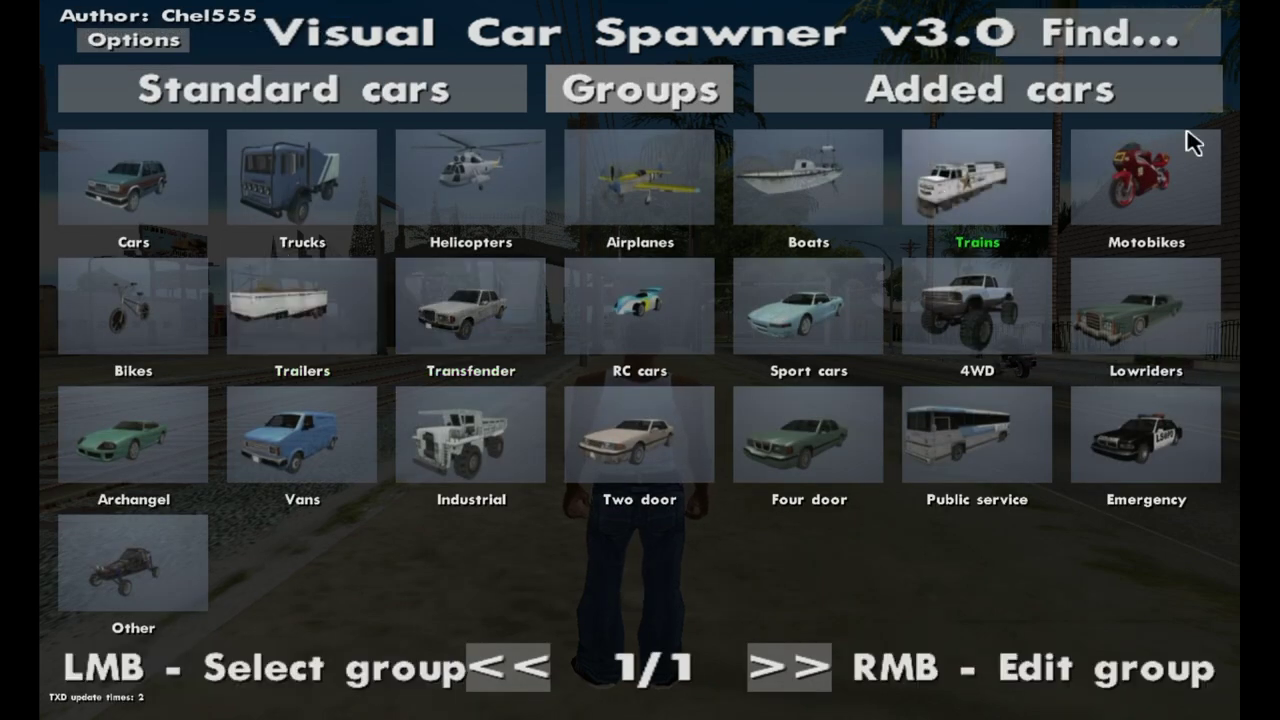
click(1188, 172)
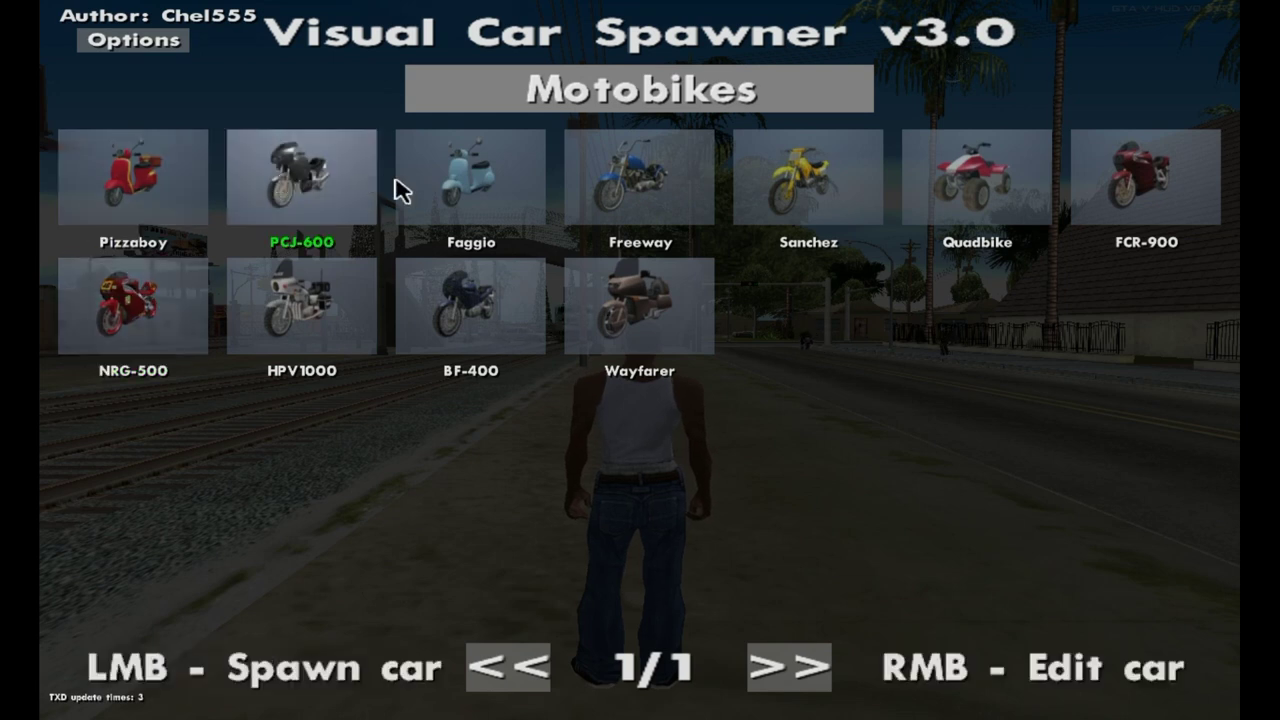
click(606, 191)
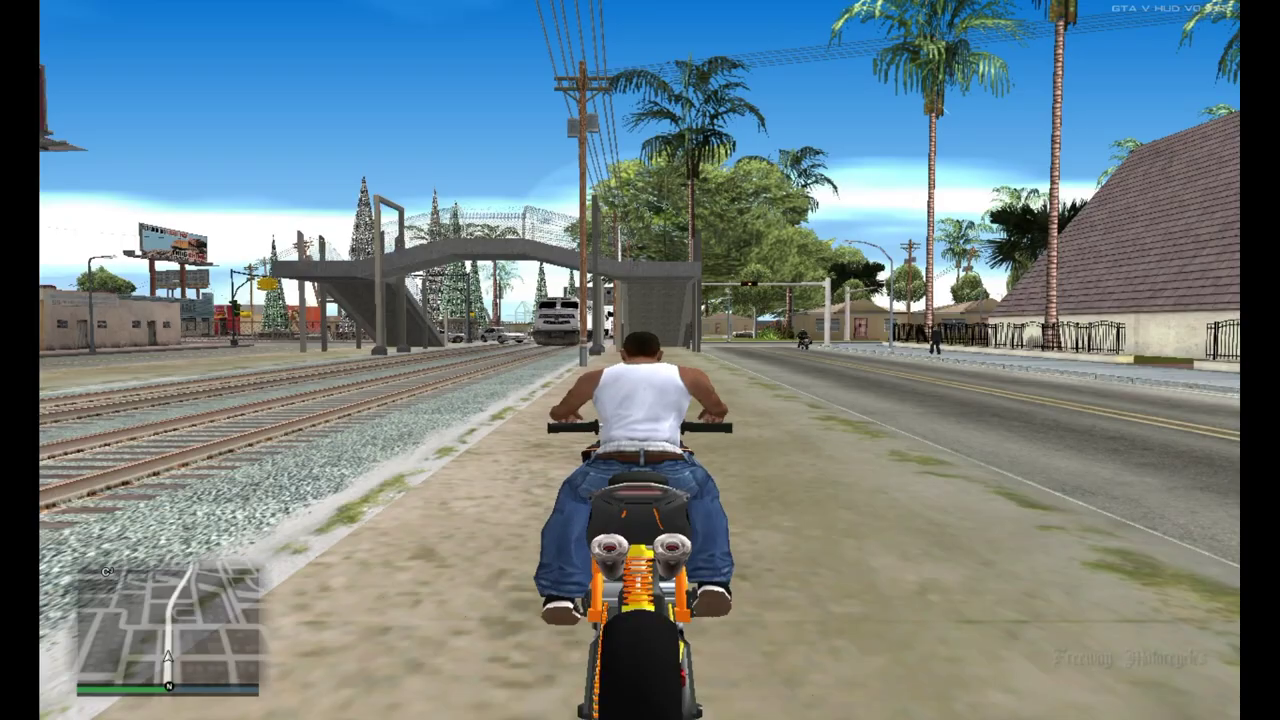
Test-ride the spawned motorcycle along the railway tracks and examine the replaced model from several sides.
key(w)
key(d)
key(w)
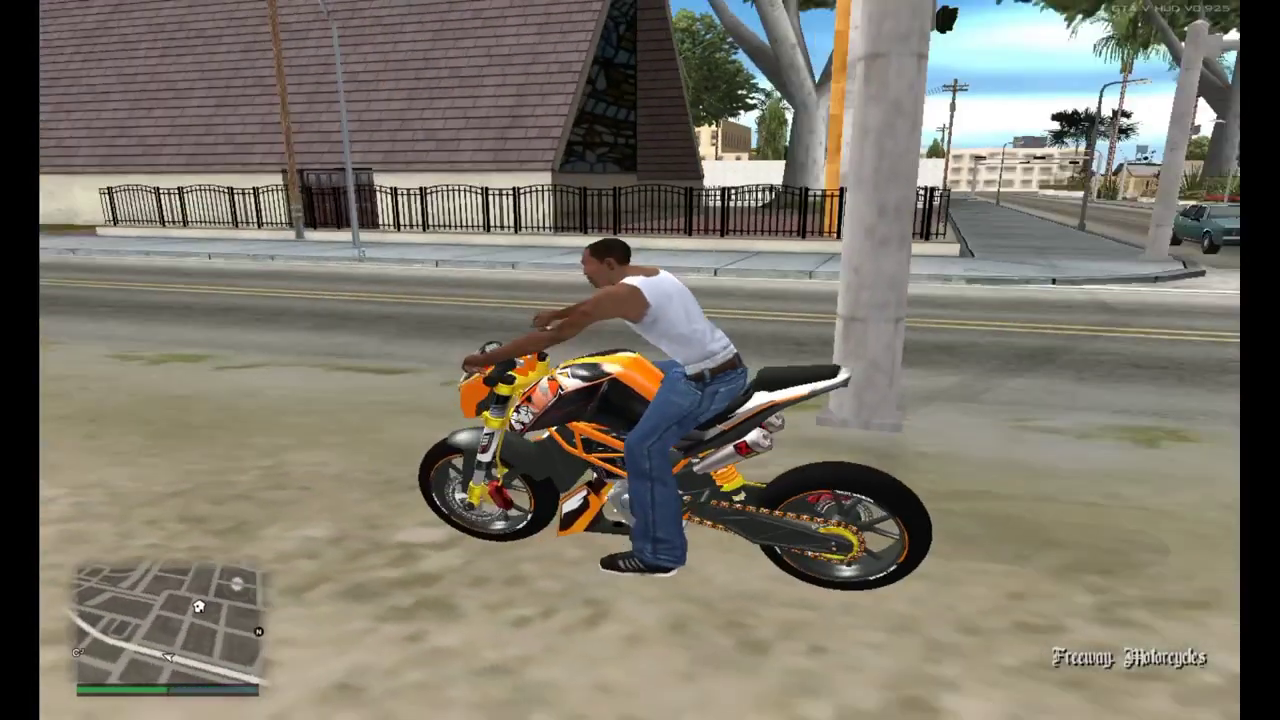
key(w)
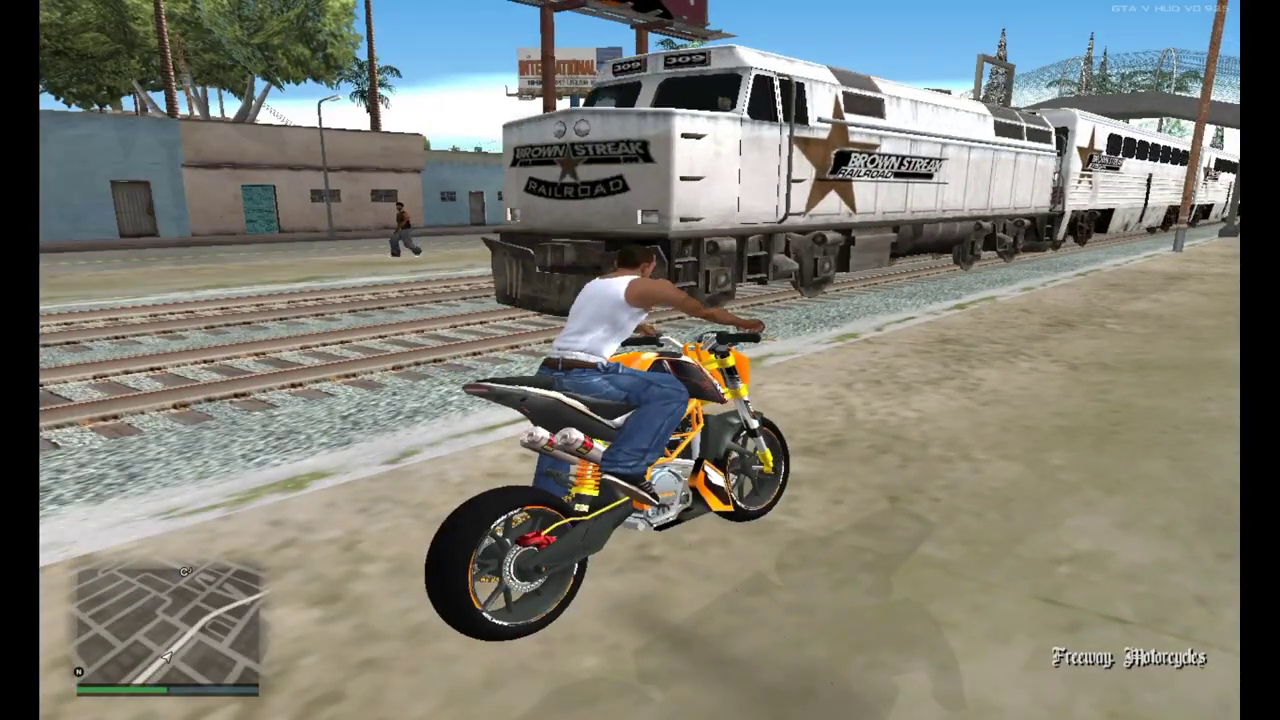
key(w)
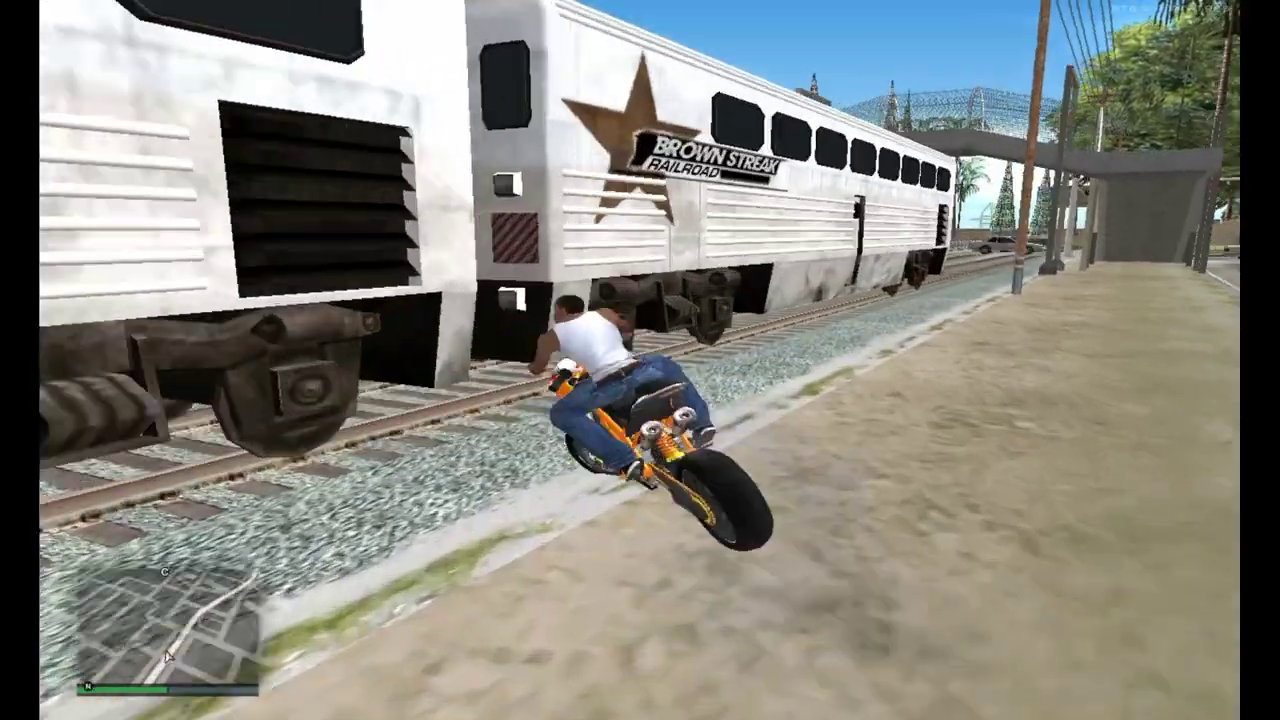
key(w)
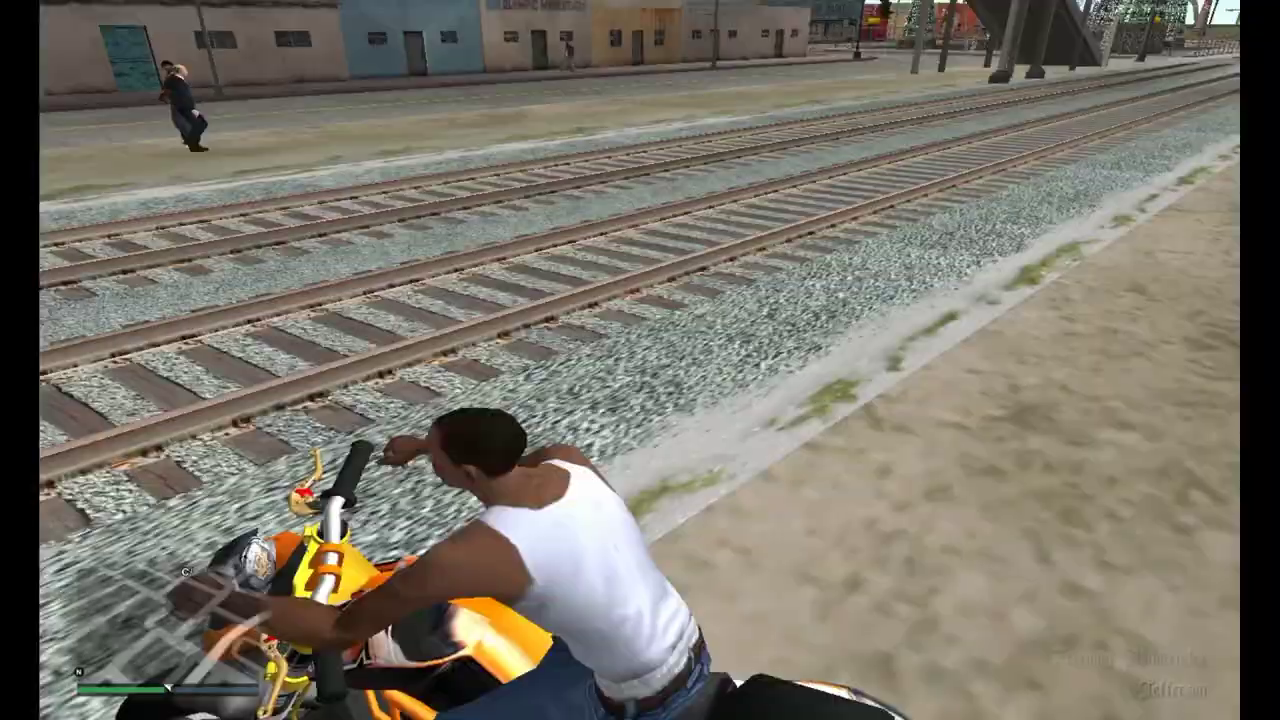
key(w)
key(a)
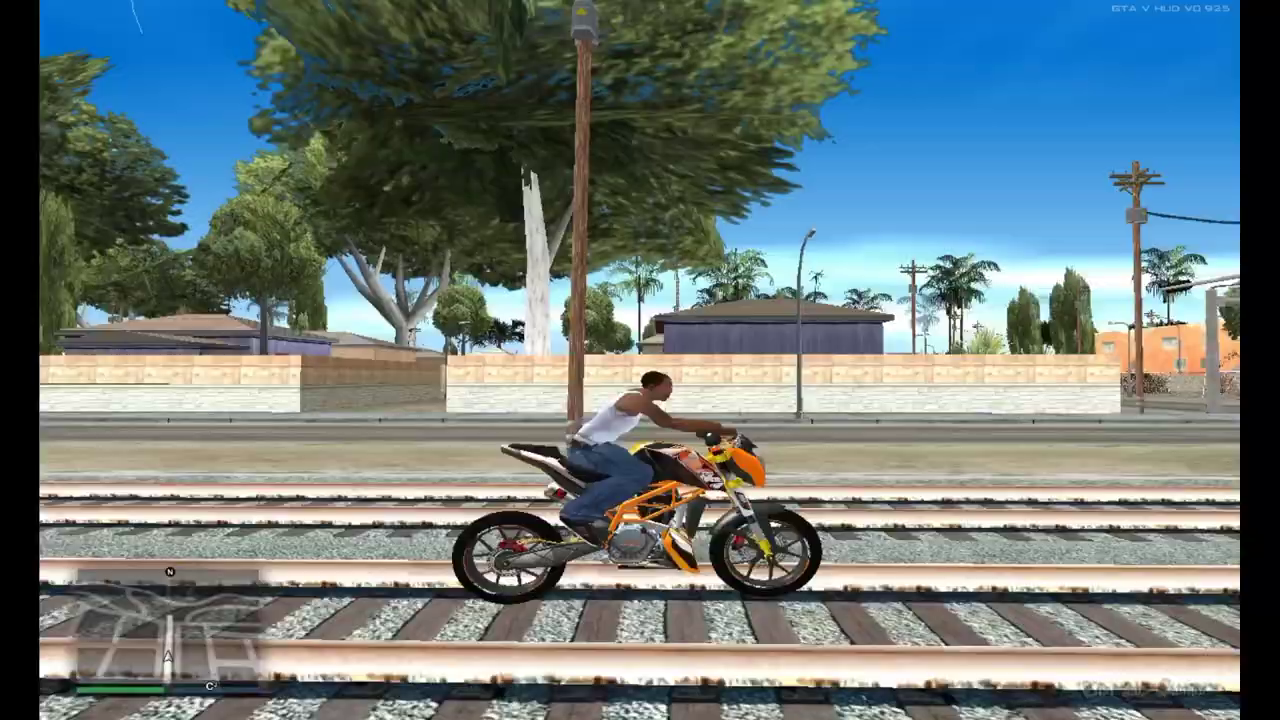
Ride the motorcycle along the railway tracks into the tunnel, pass the train and check the bike's front from the rear-facing view.
key(w)
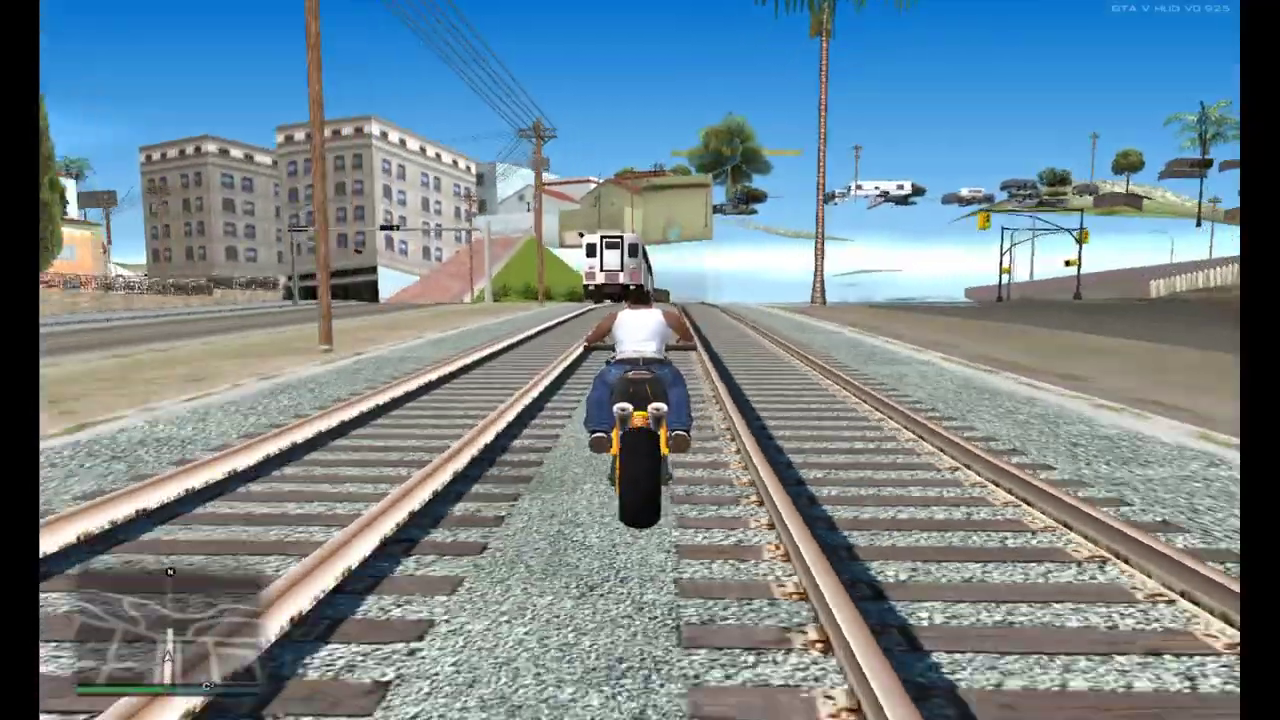
key(d)
key(w)
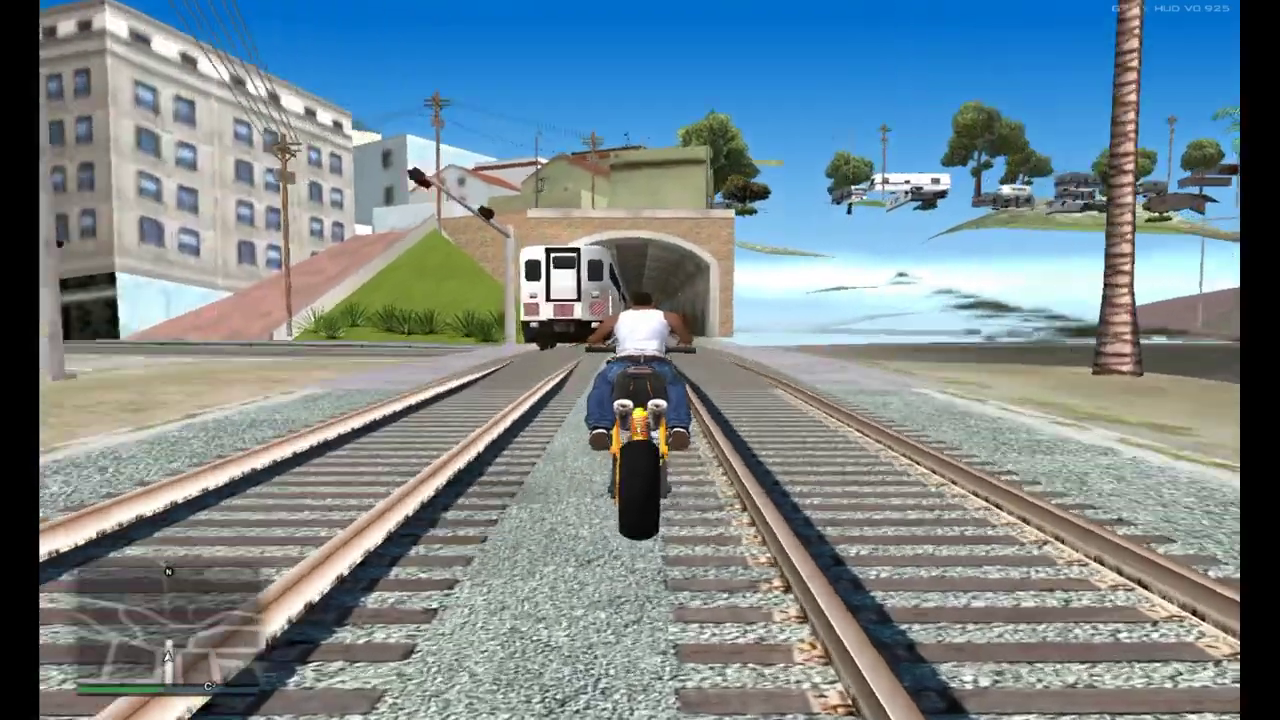
key(w)
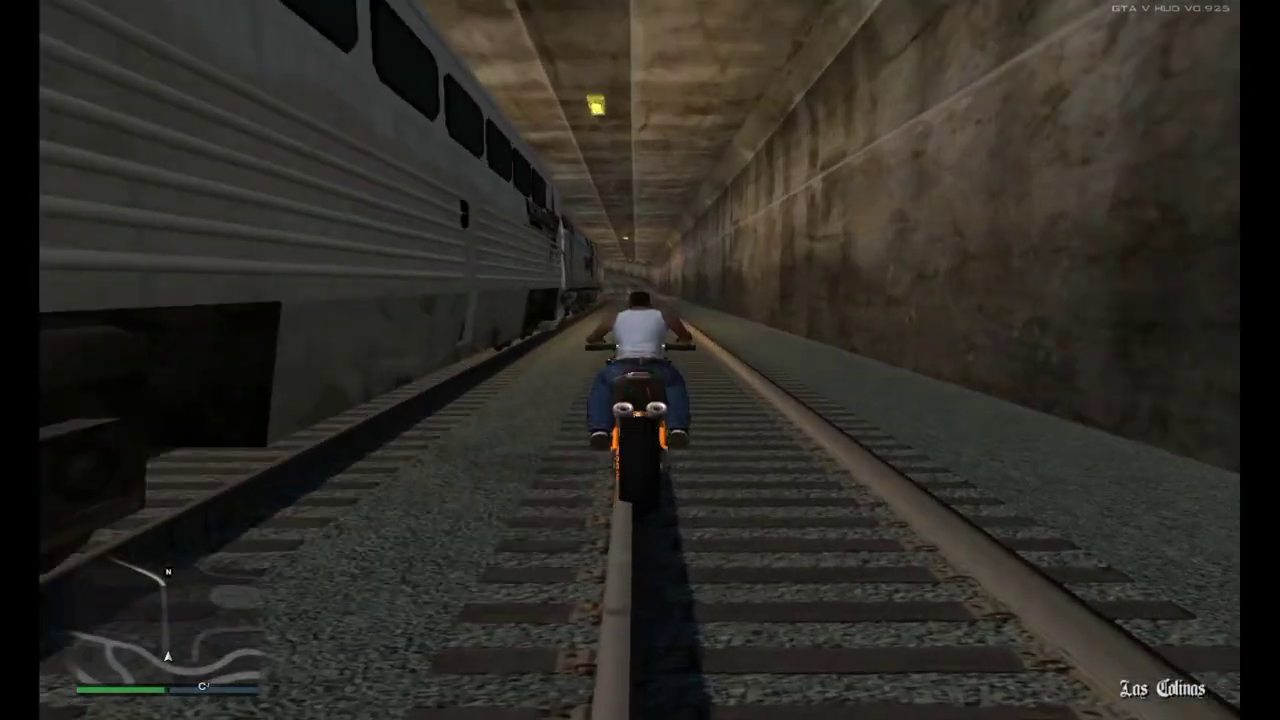
key(w)
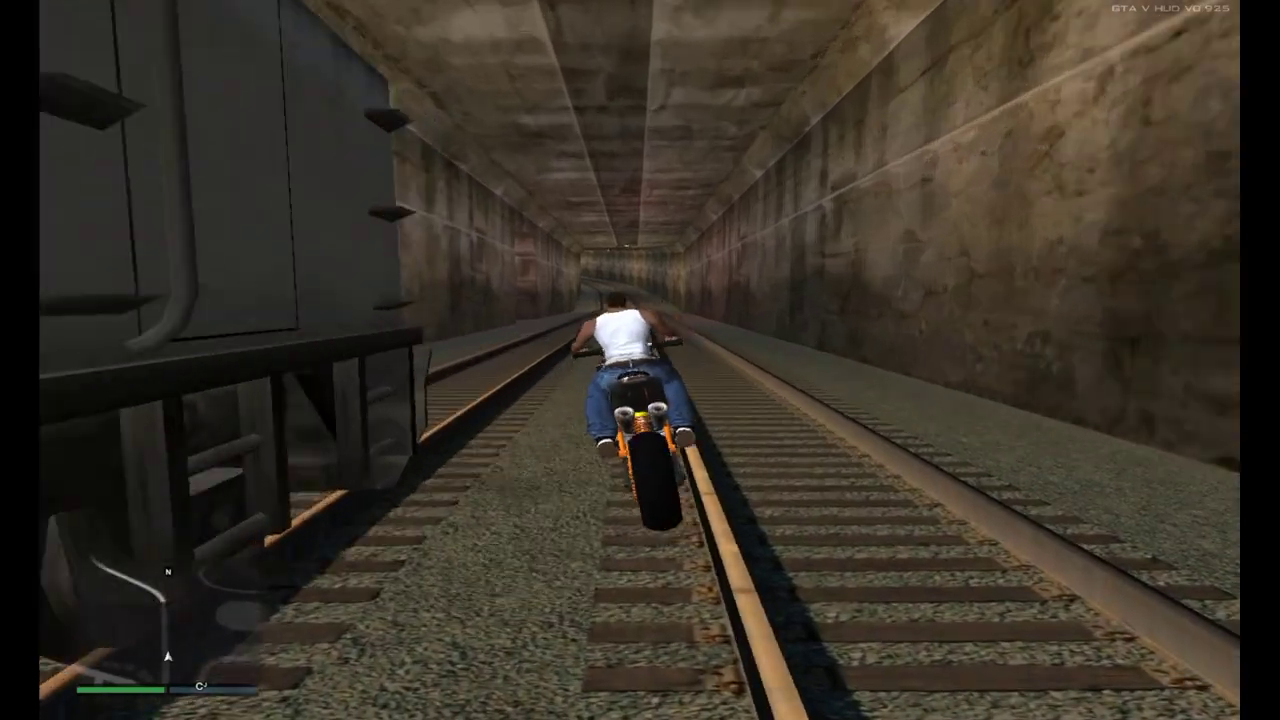
key(q+e)
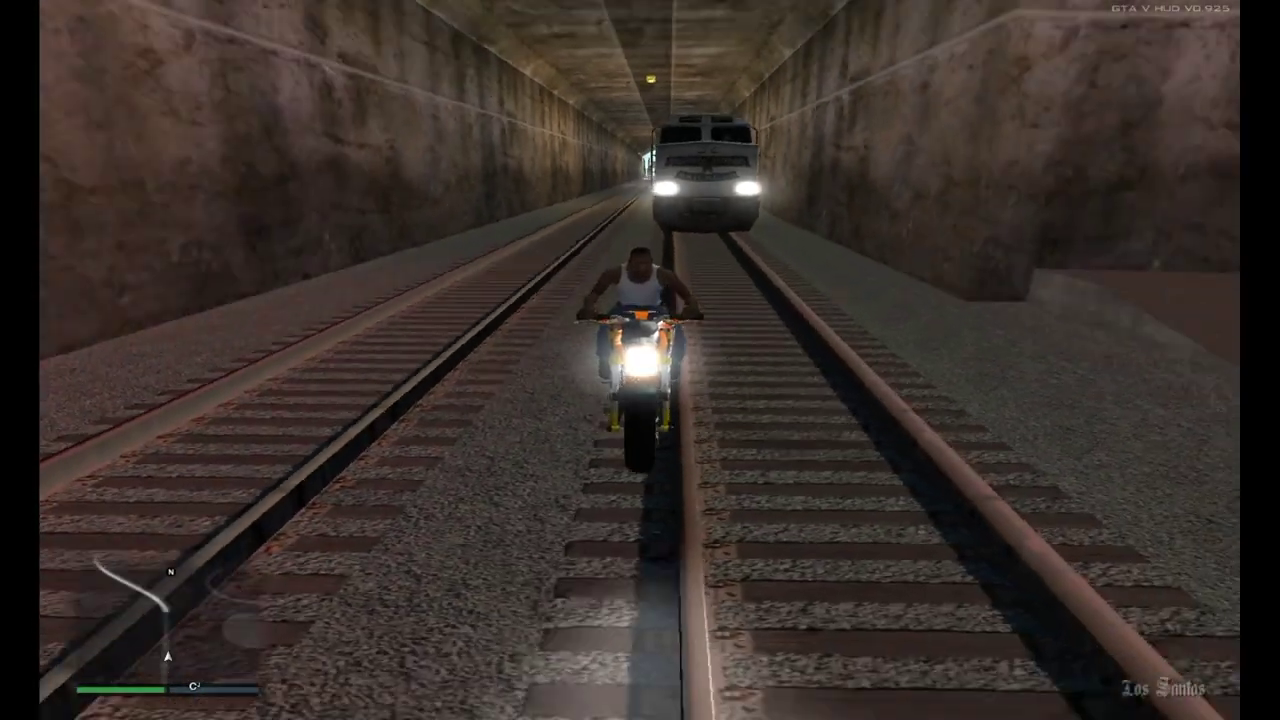
key(d)
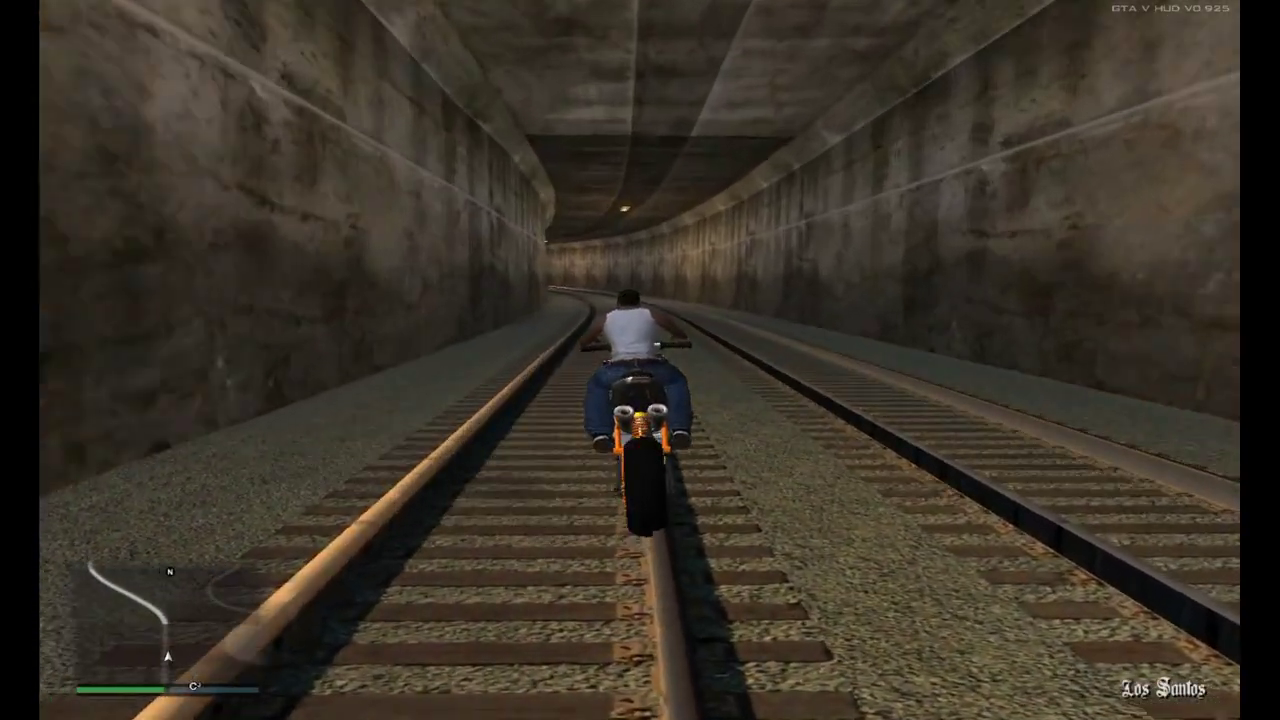
Follow the curved tunnel tracks into Red County, pulling a wheelie and viewing the bike from the front.
key(w)
key(KP_2)
key(w)
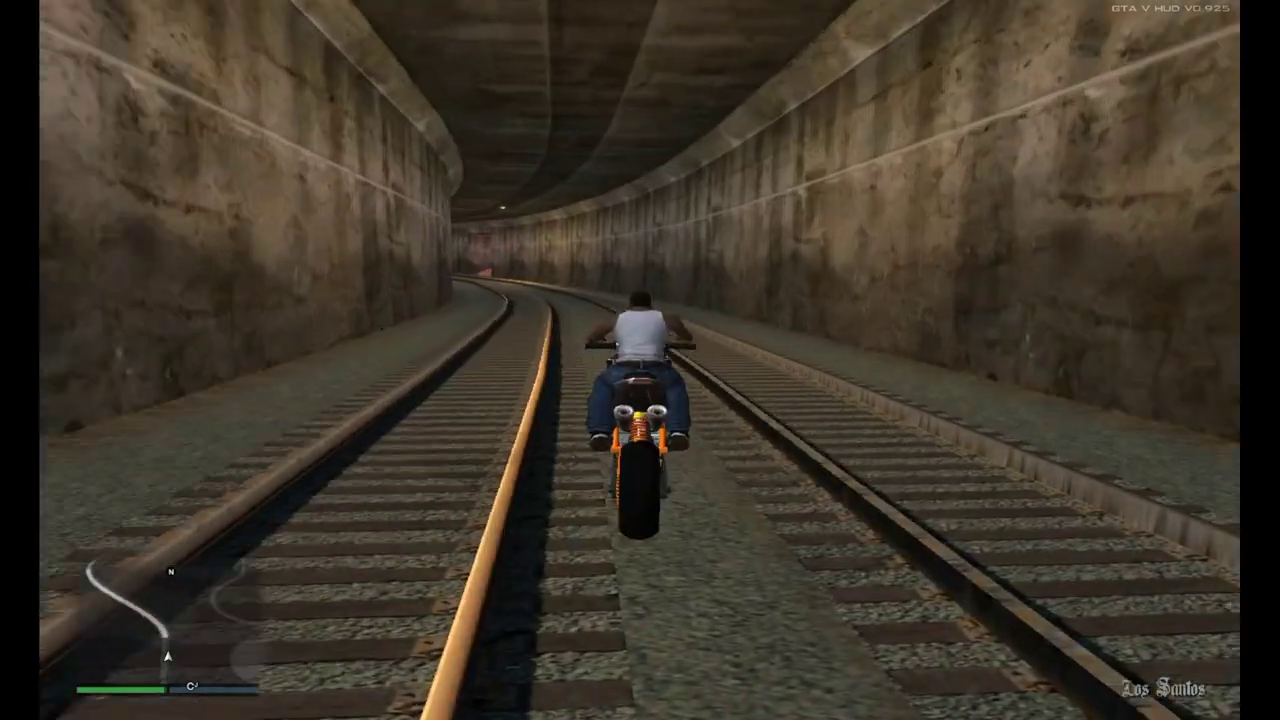
key(w)
key(a)
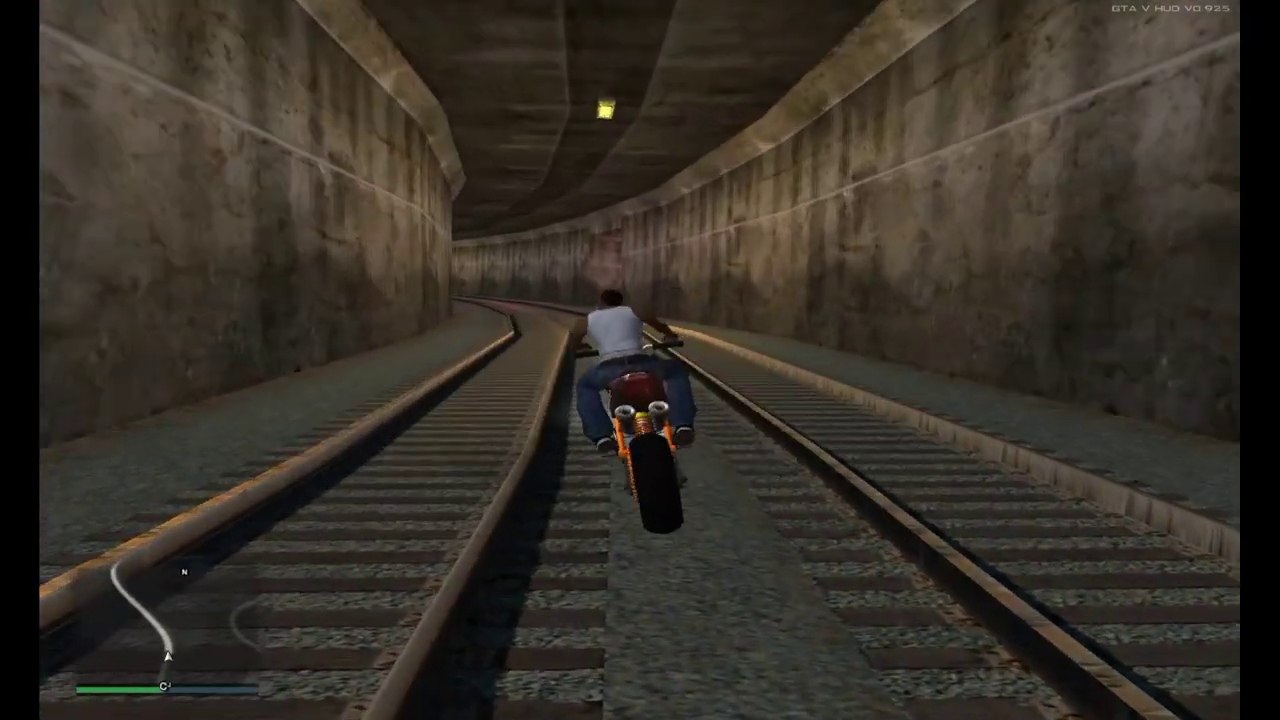
key(w)
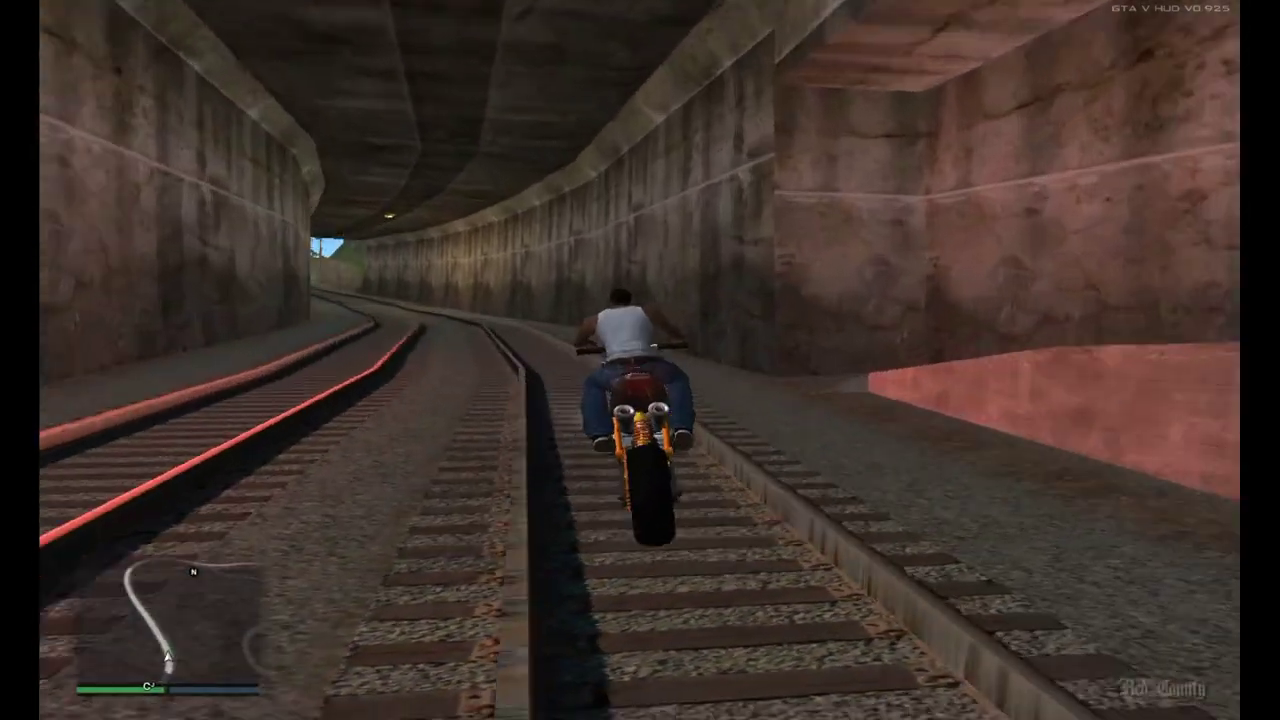
key(w)
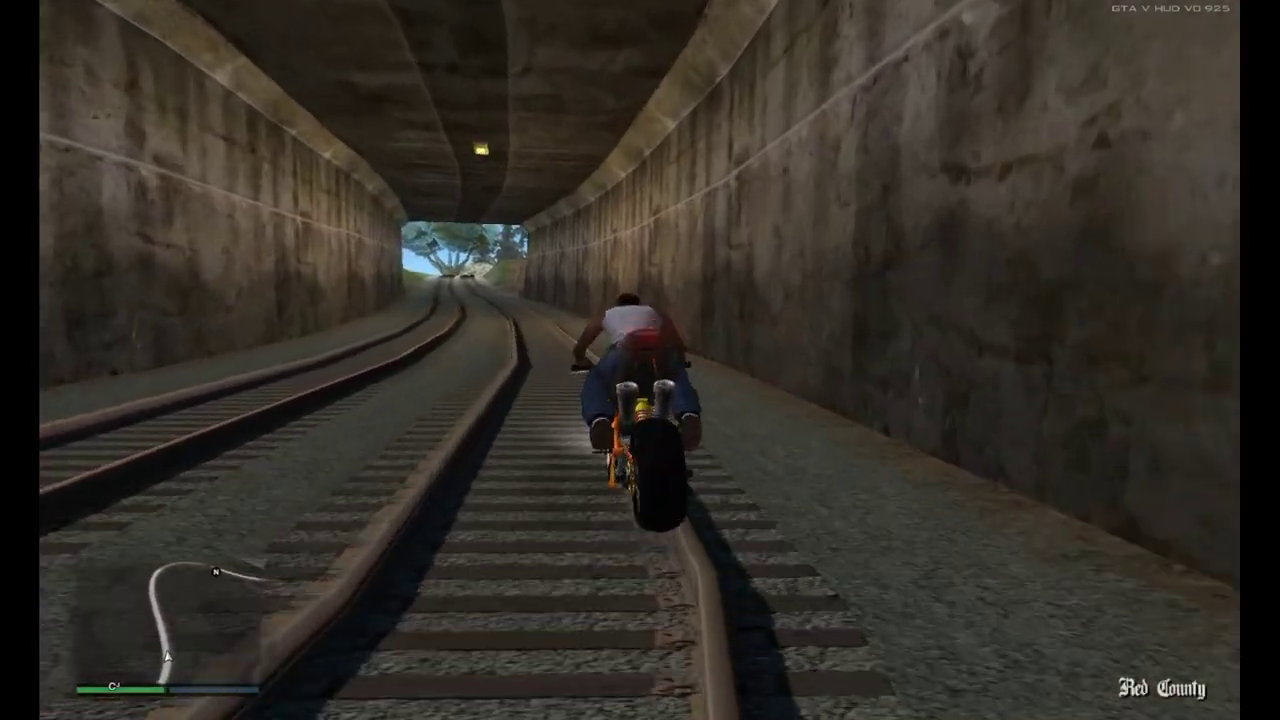
key(w)
key(q+e)
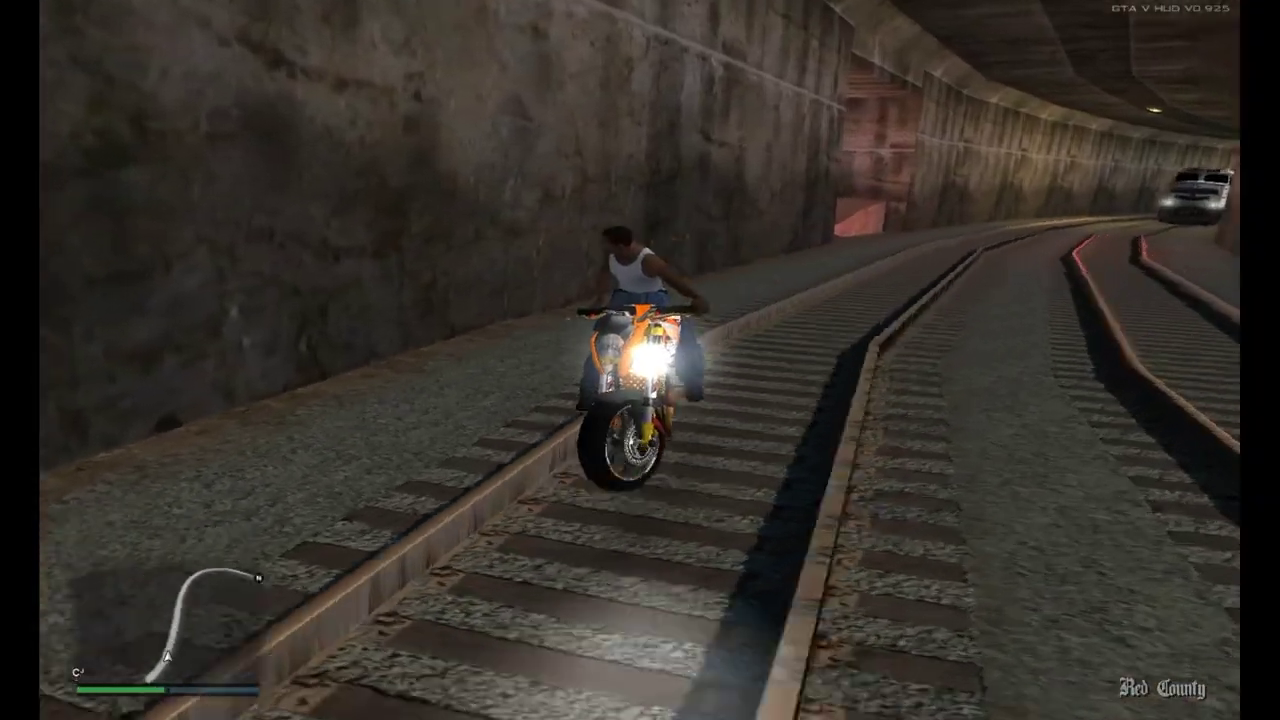
Turn the motorcycle around inside the tunnel and head back past the red-lit alcove while avoiding the train.
key(w)
key(w)
key(a)
key(q+e)
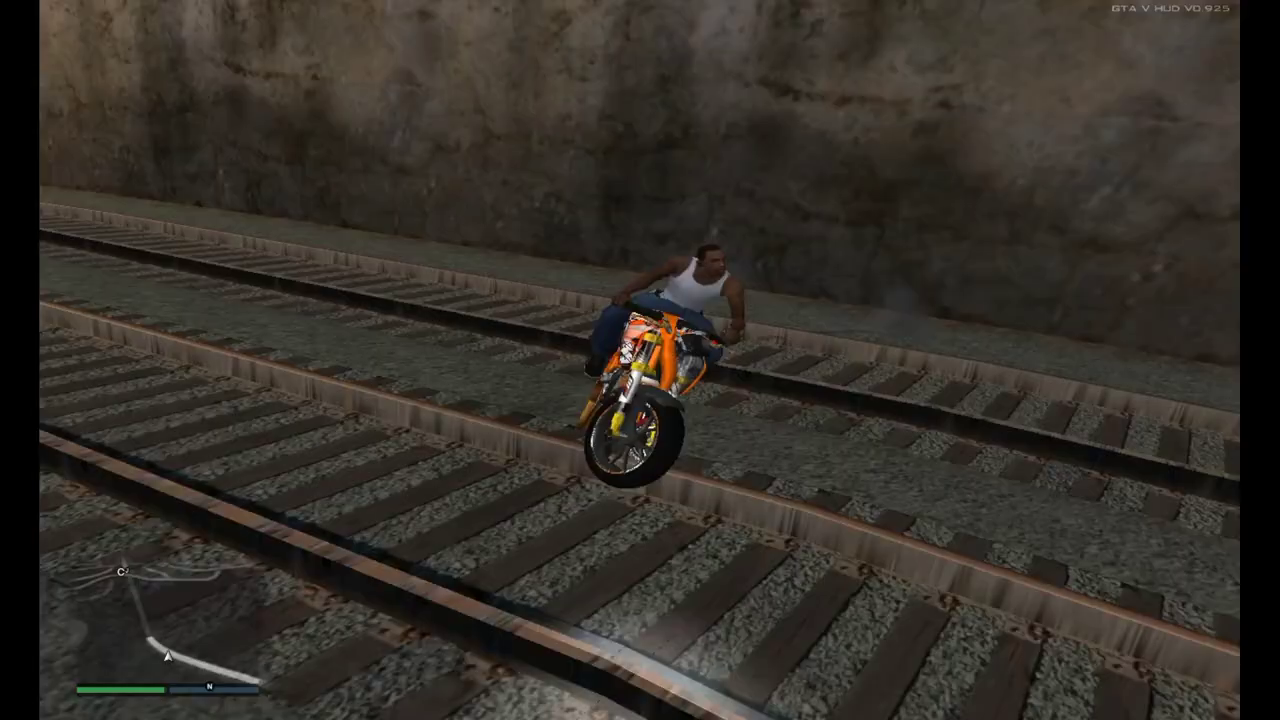
key(w)
key(d)
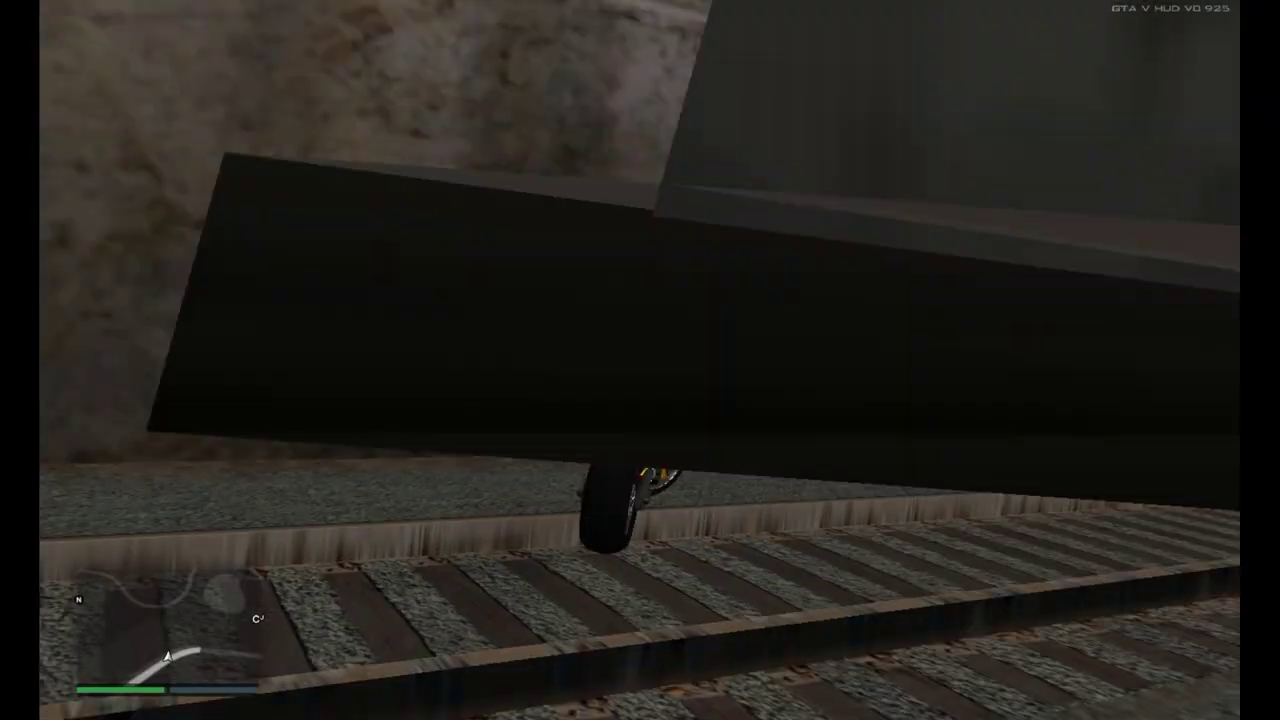
key(w)
key(d)
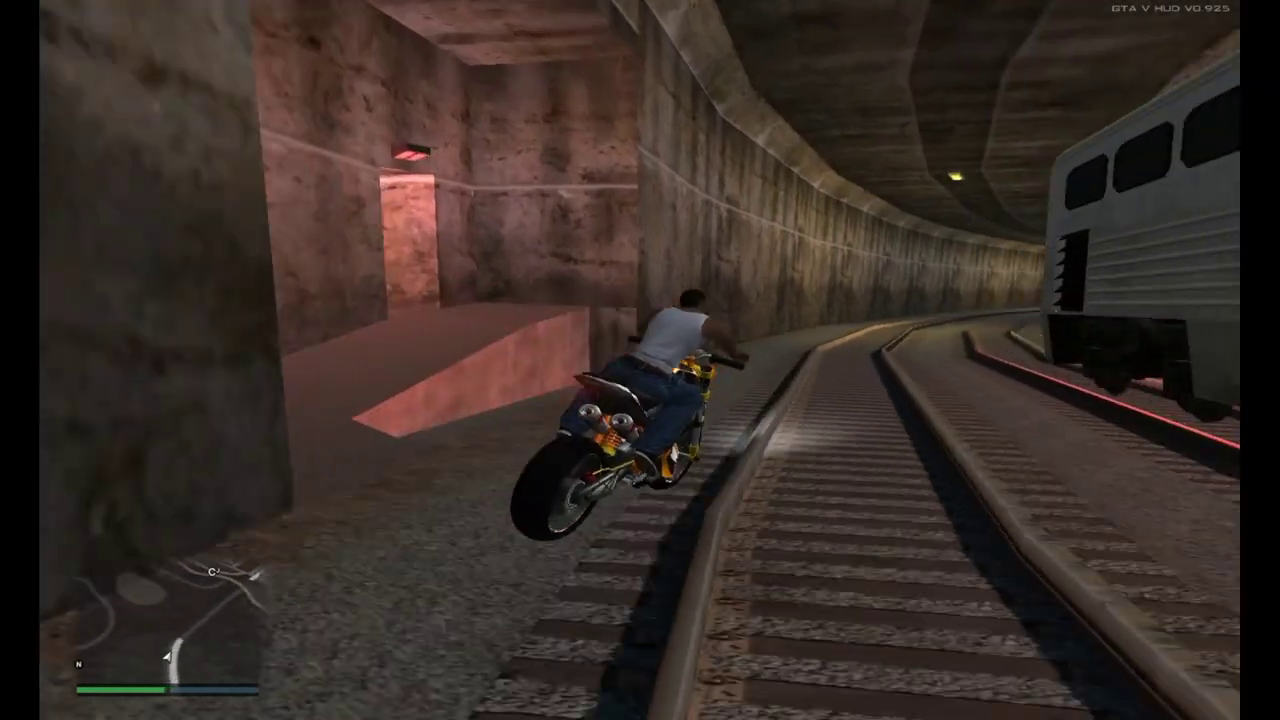
Ride back through the bending tunnel toward the Los Santos exit, keeping to the tracks.
key(a)
key(w)
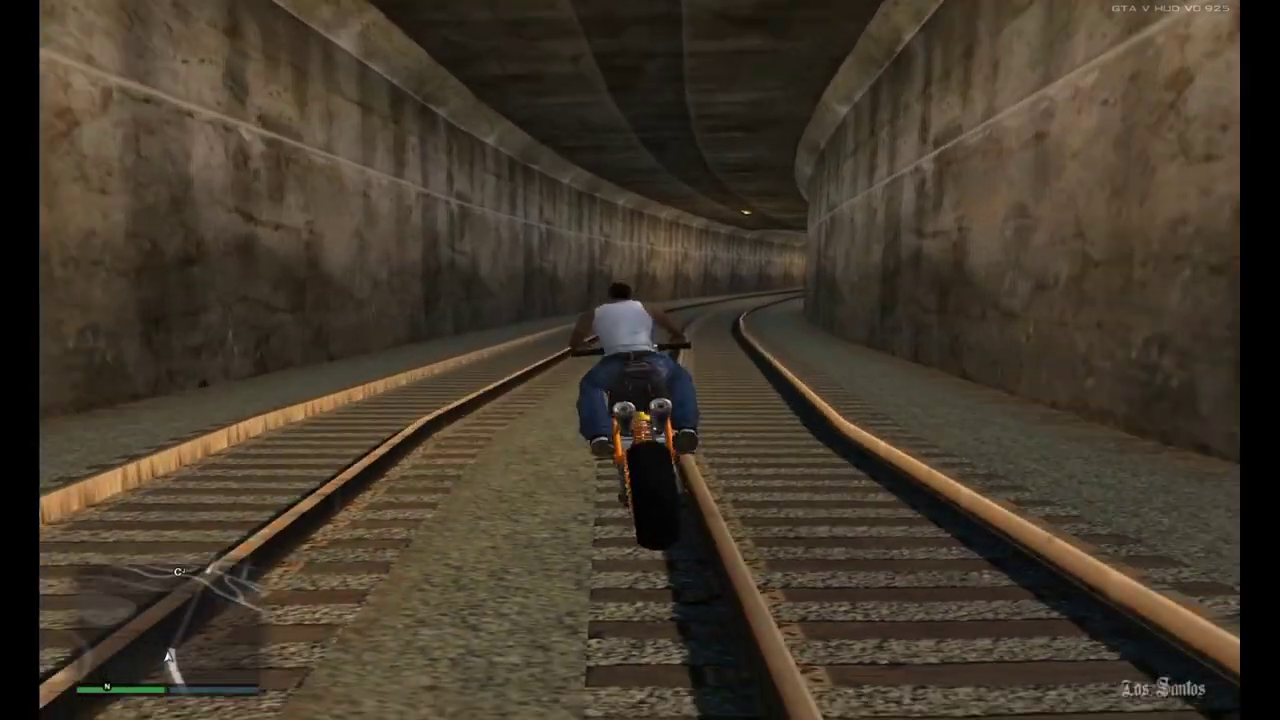
key(d)
key(w)
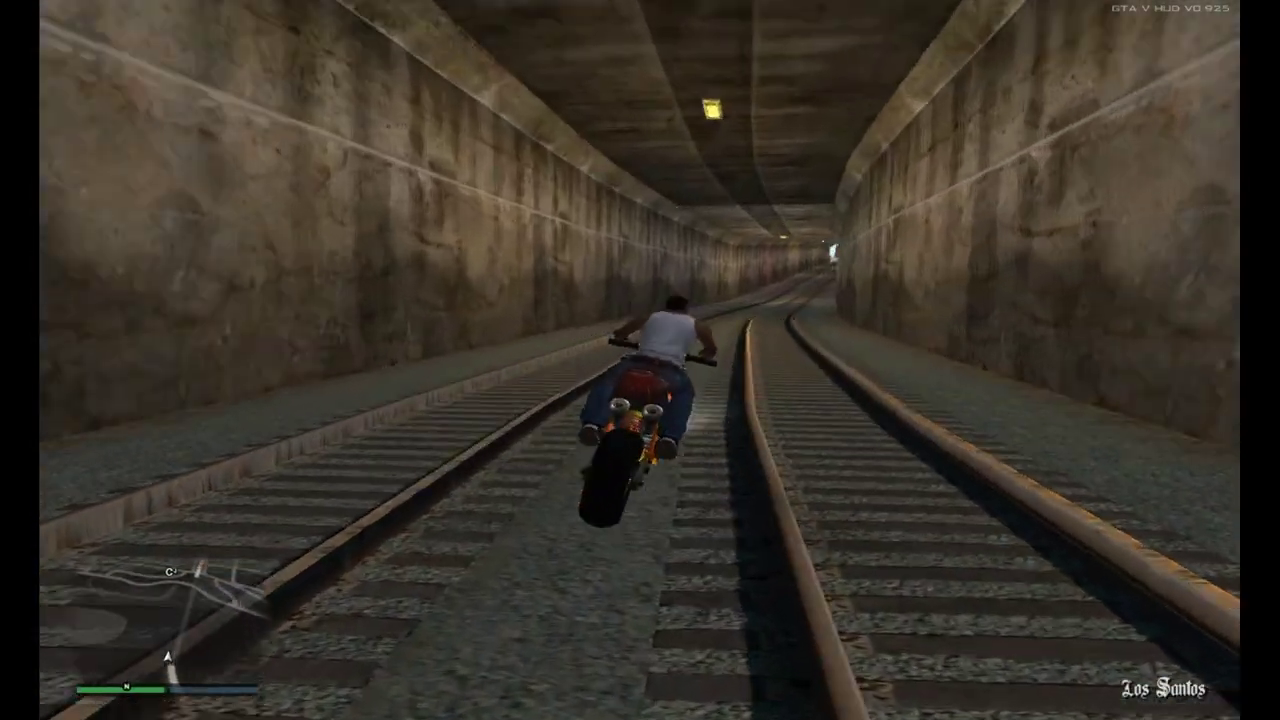
key(w+d)
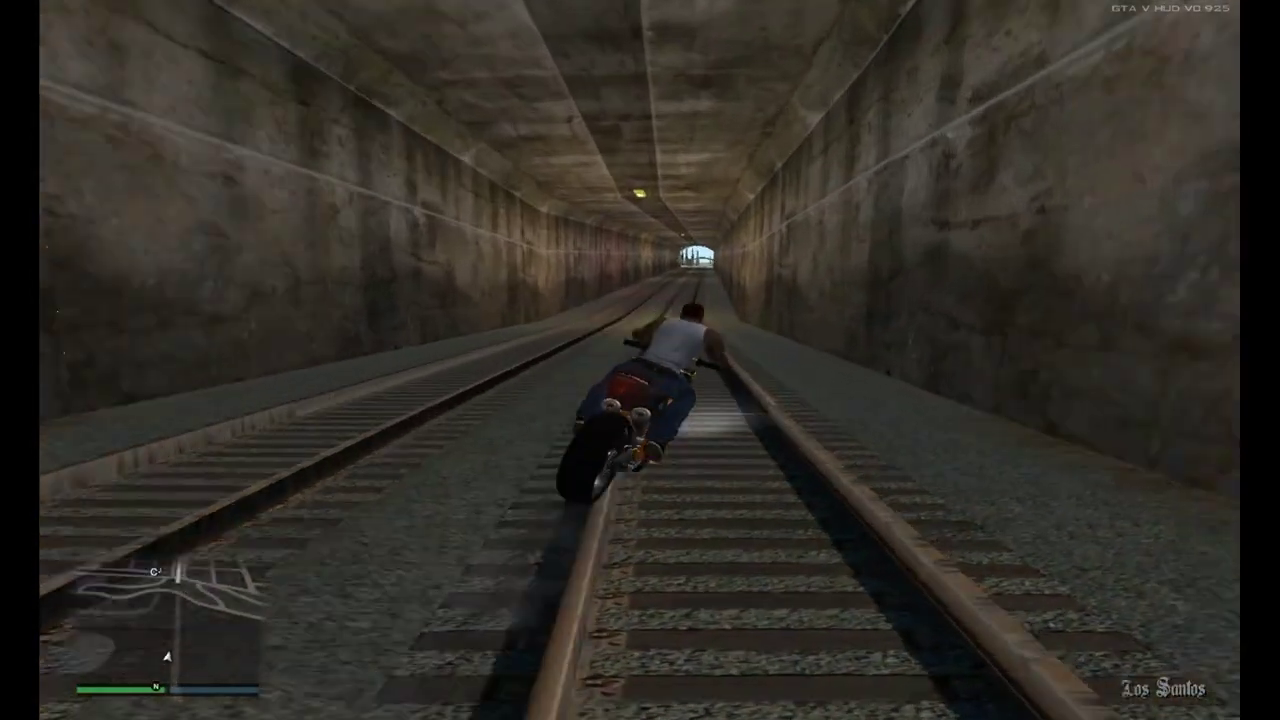
key(w)
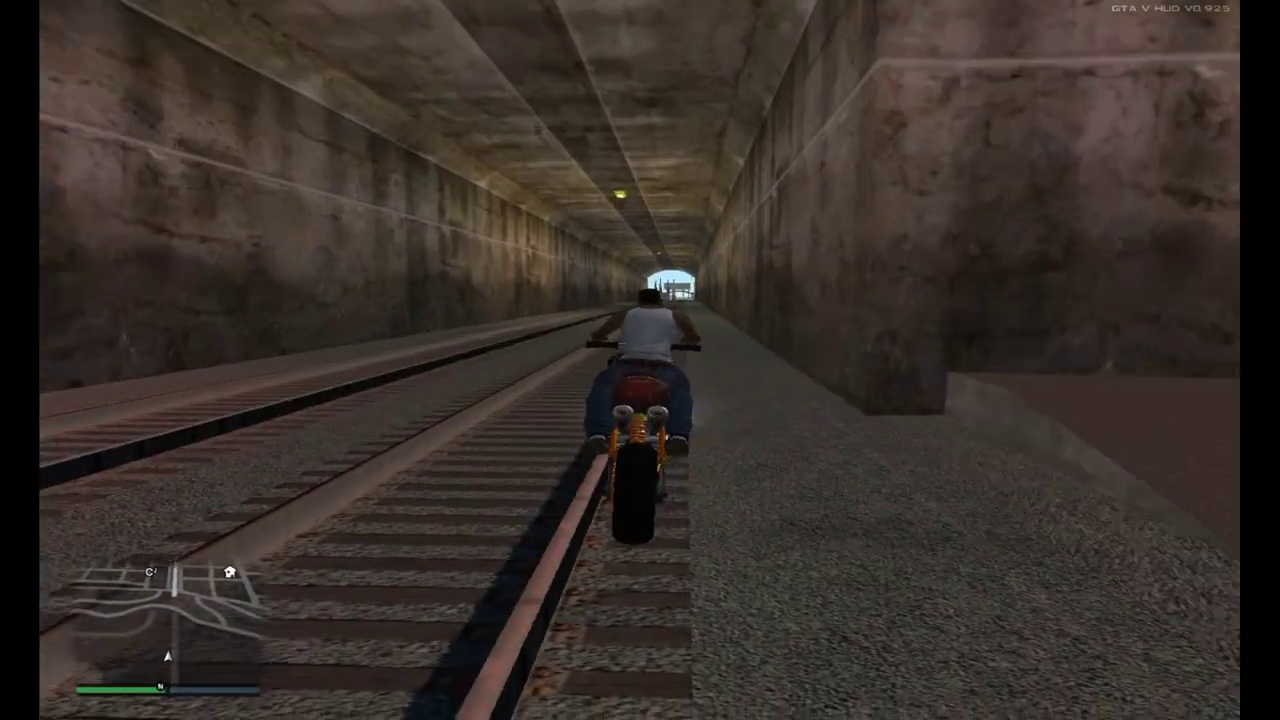
View the bike from the side, ride out of the tunnel and stop at the East Los Santos rail crossing.
key(e)
key(q)
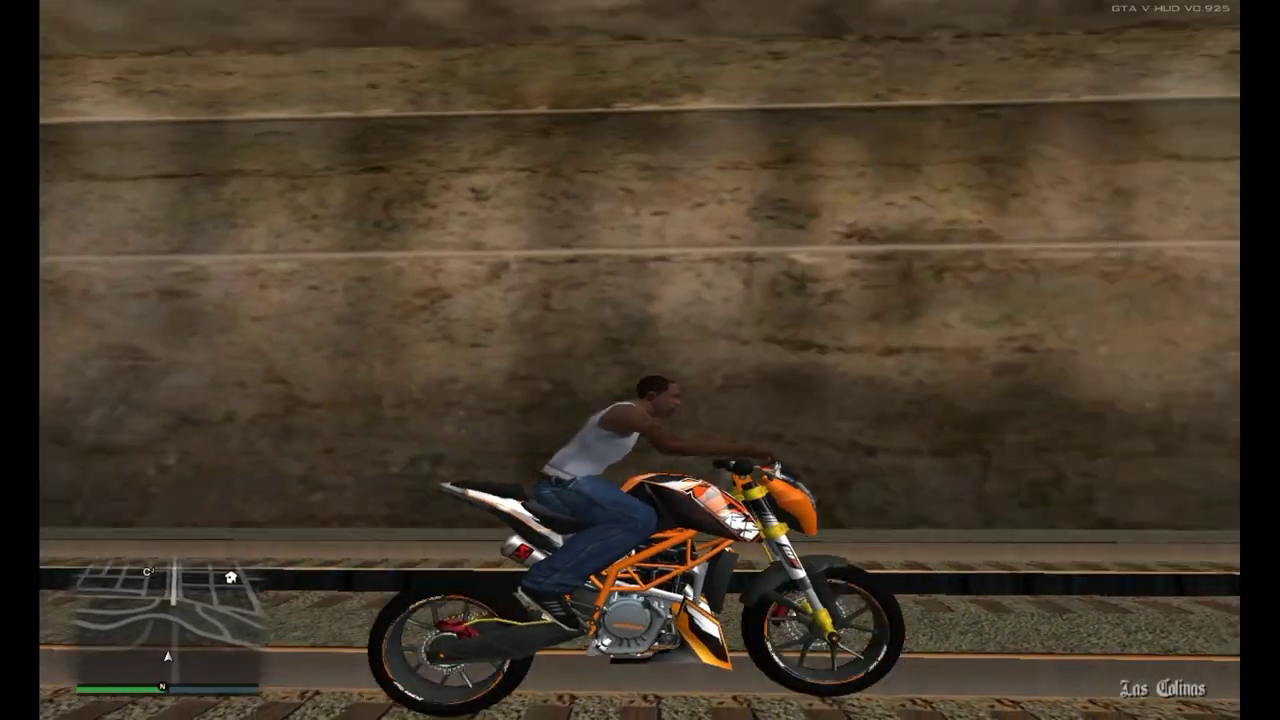
key(d)
key(w)
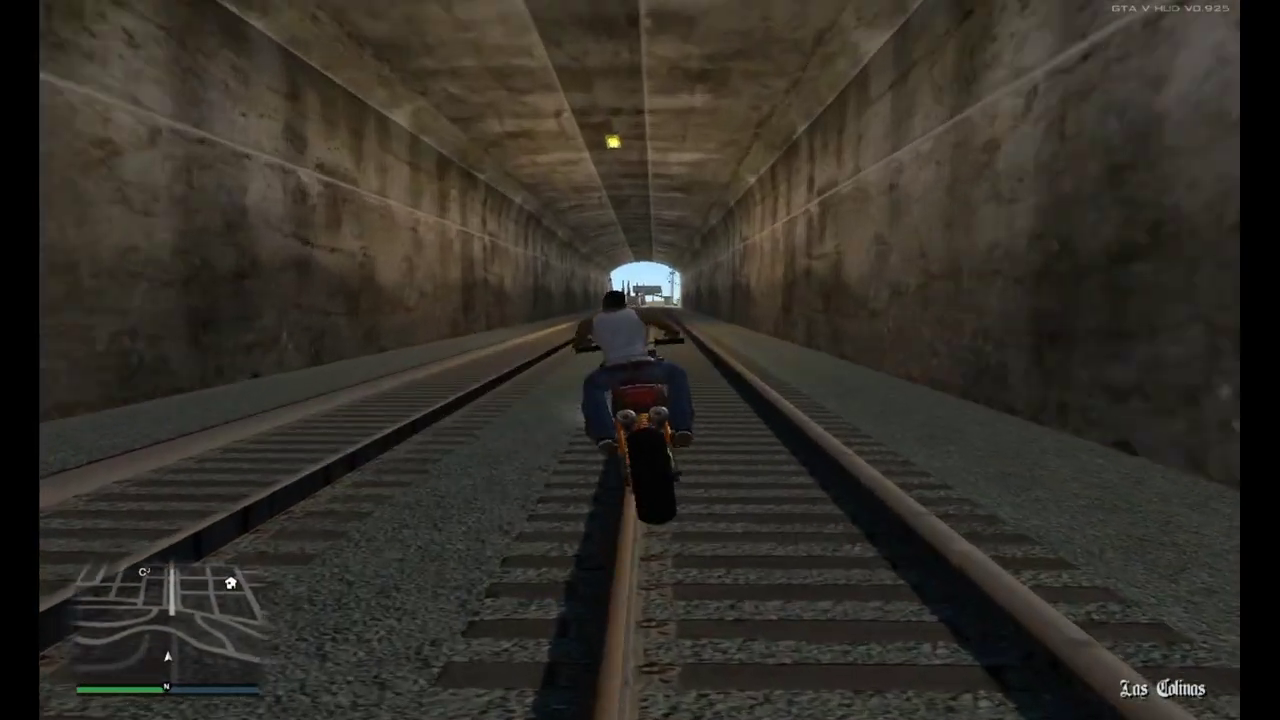
key(w)
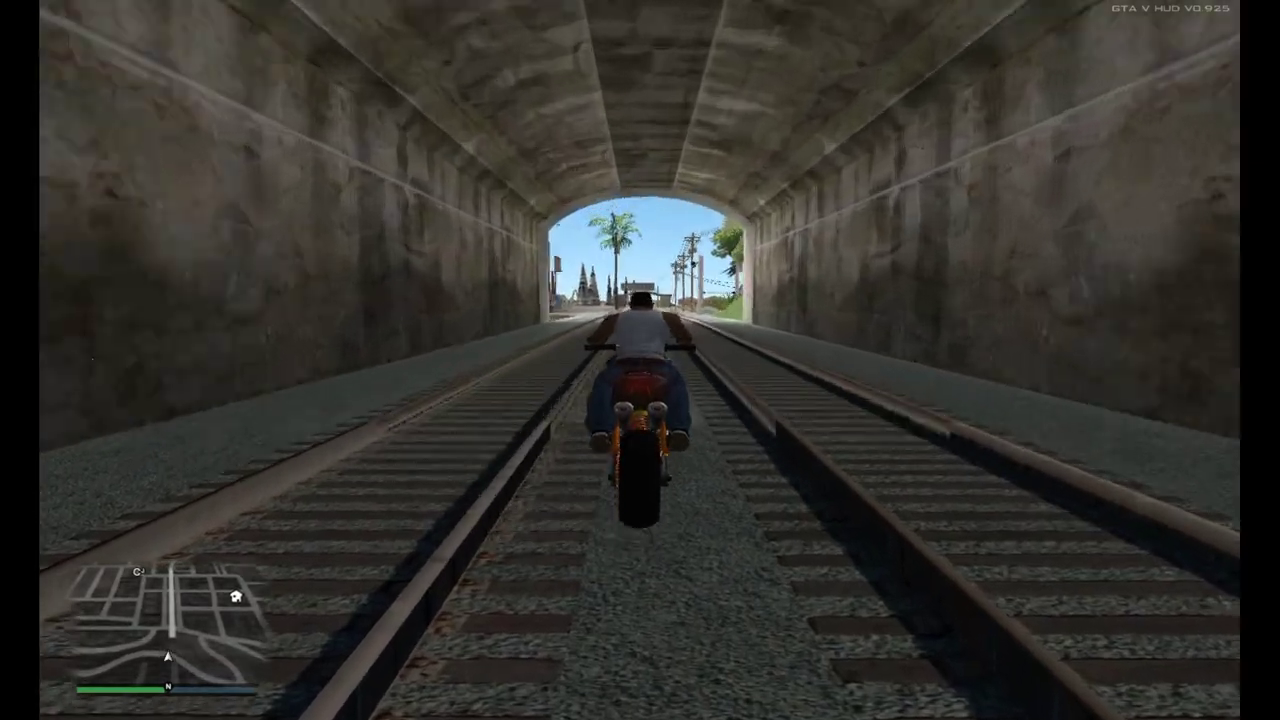
key(w)
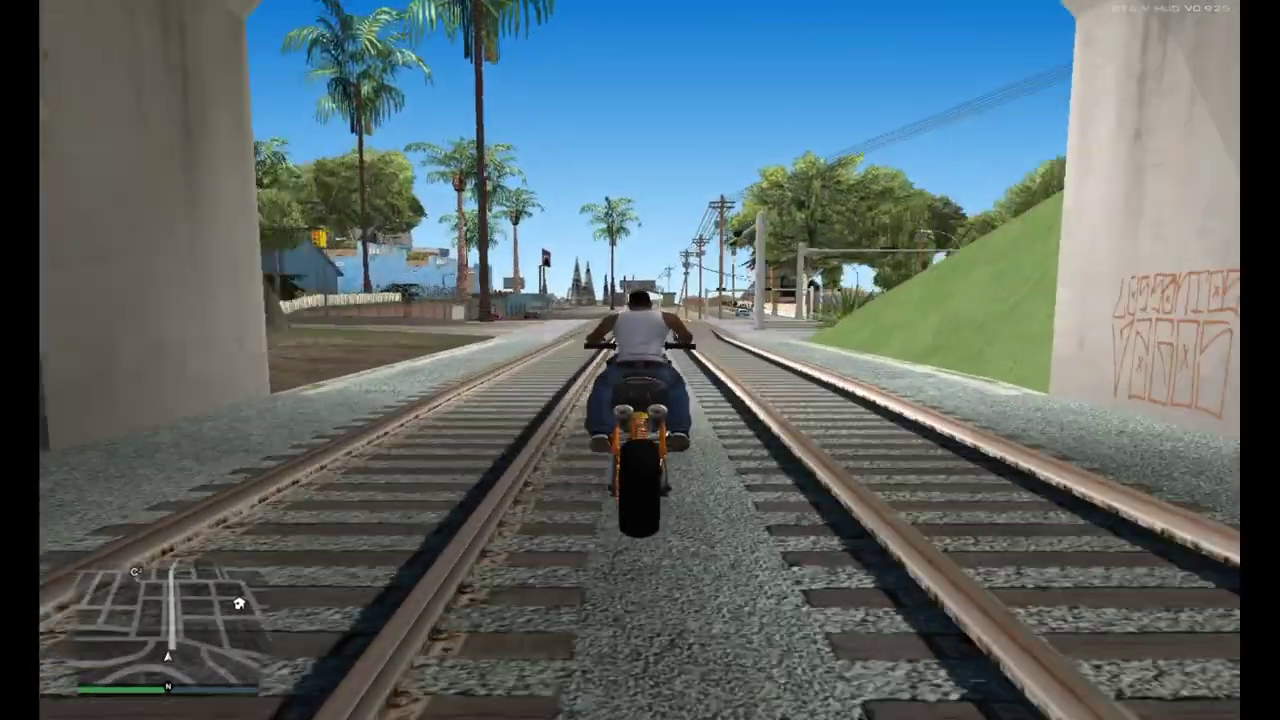
key(w)
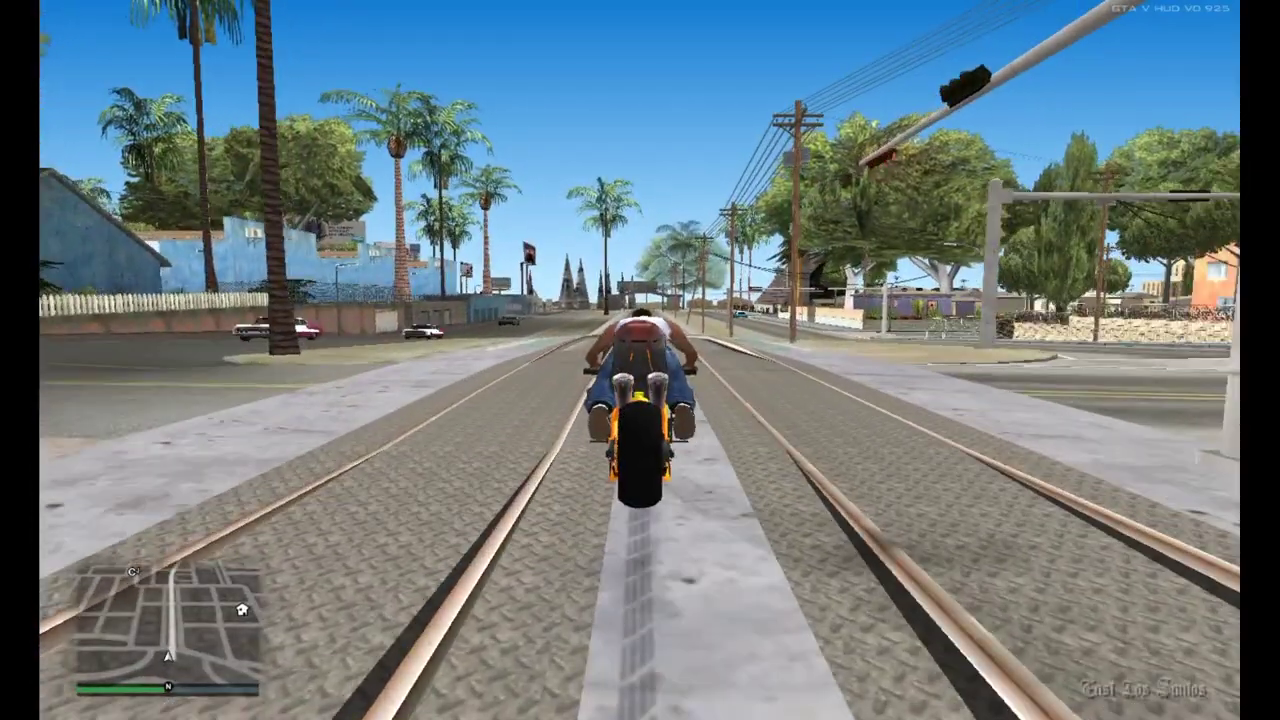
key(w)
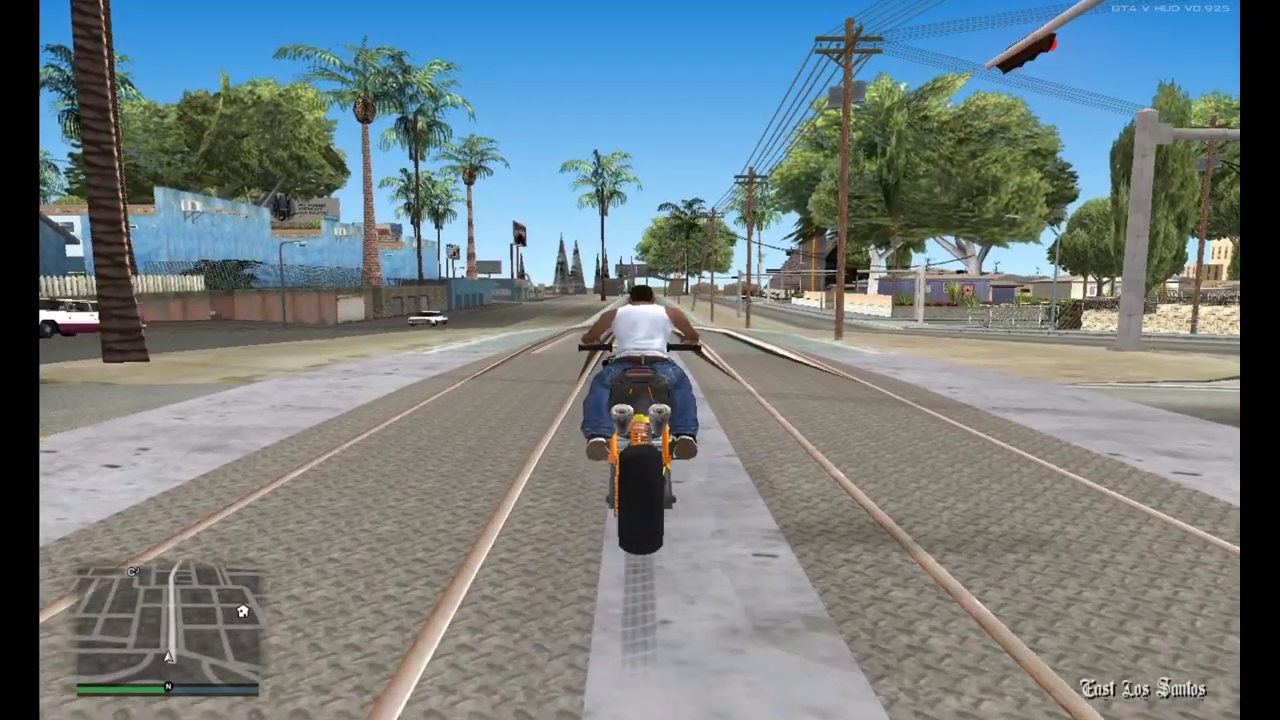
key(w)
Open the game map, zoom out, set a target marker west of the bike's position and return to the game.
key(Escape)
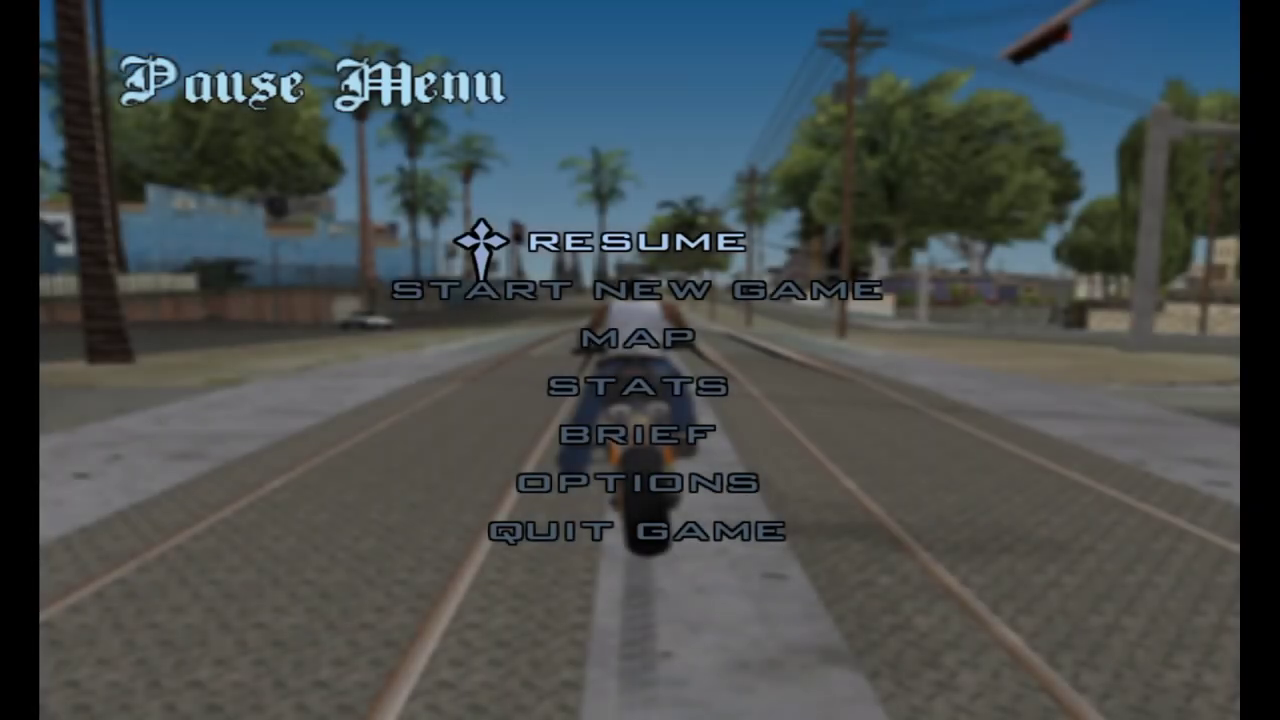
click(690, 345)
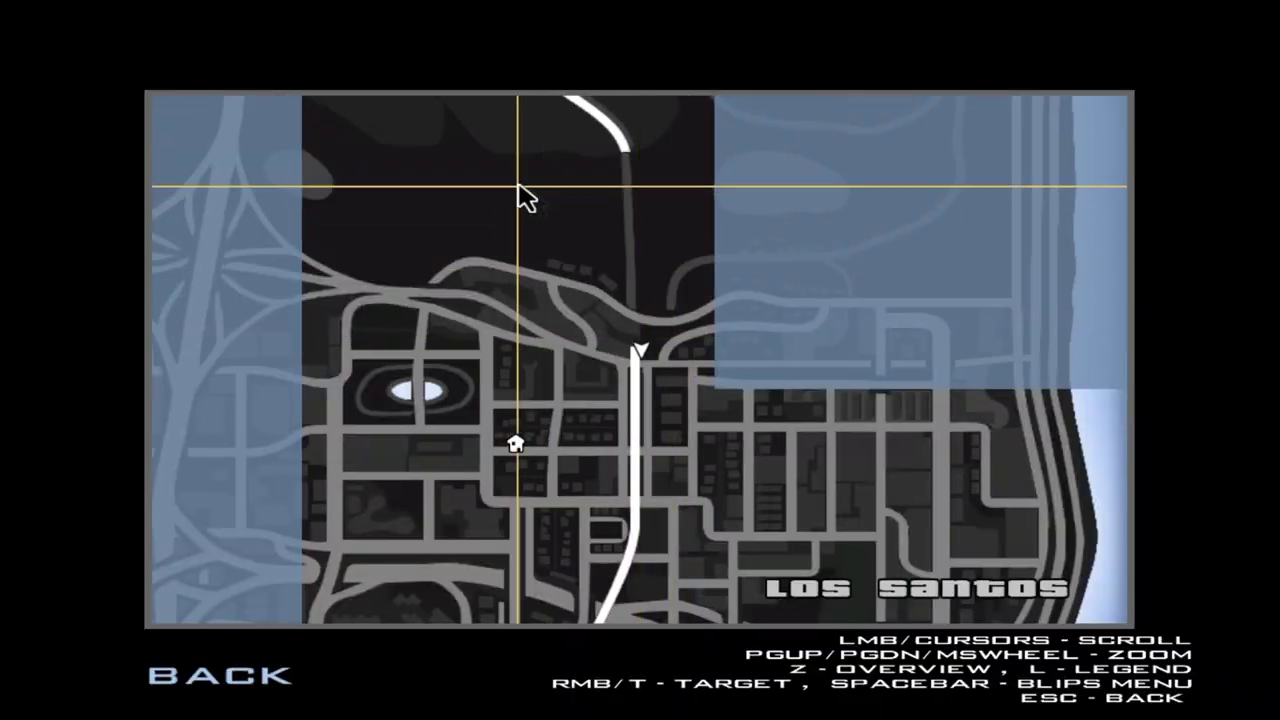
key(Left)
scroll(634, 340, down, 2)
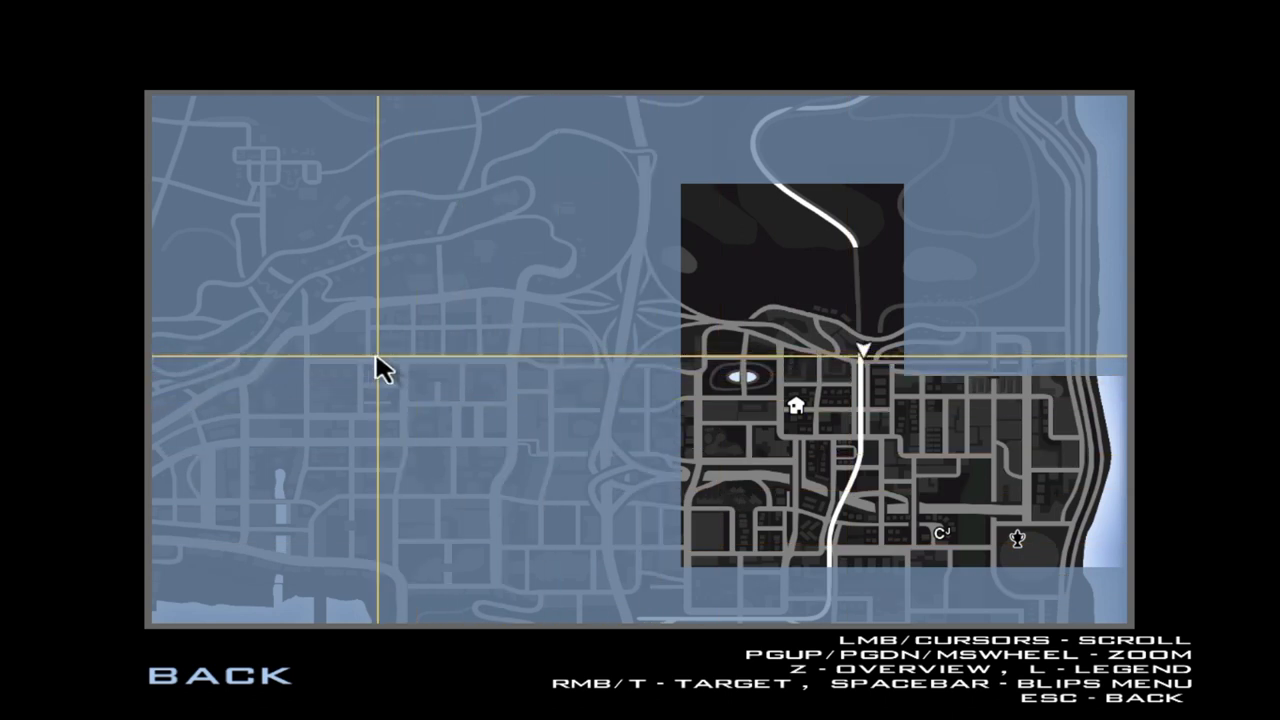
key(Escape)
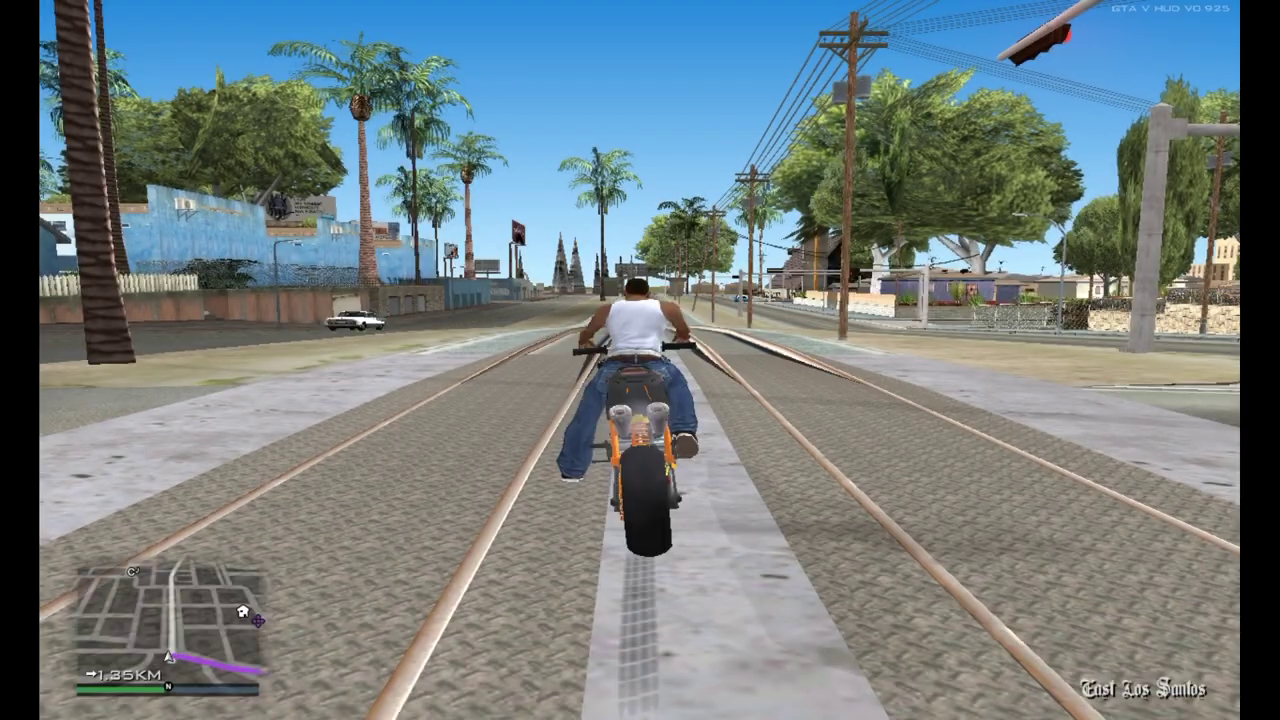
Turn the motorcycle off the tracks onto the westbound Las Colinas road and steer around the oncoming white car.
key(w)
key(d)
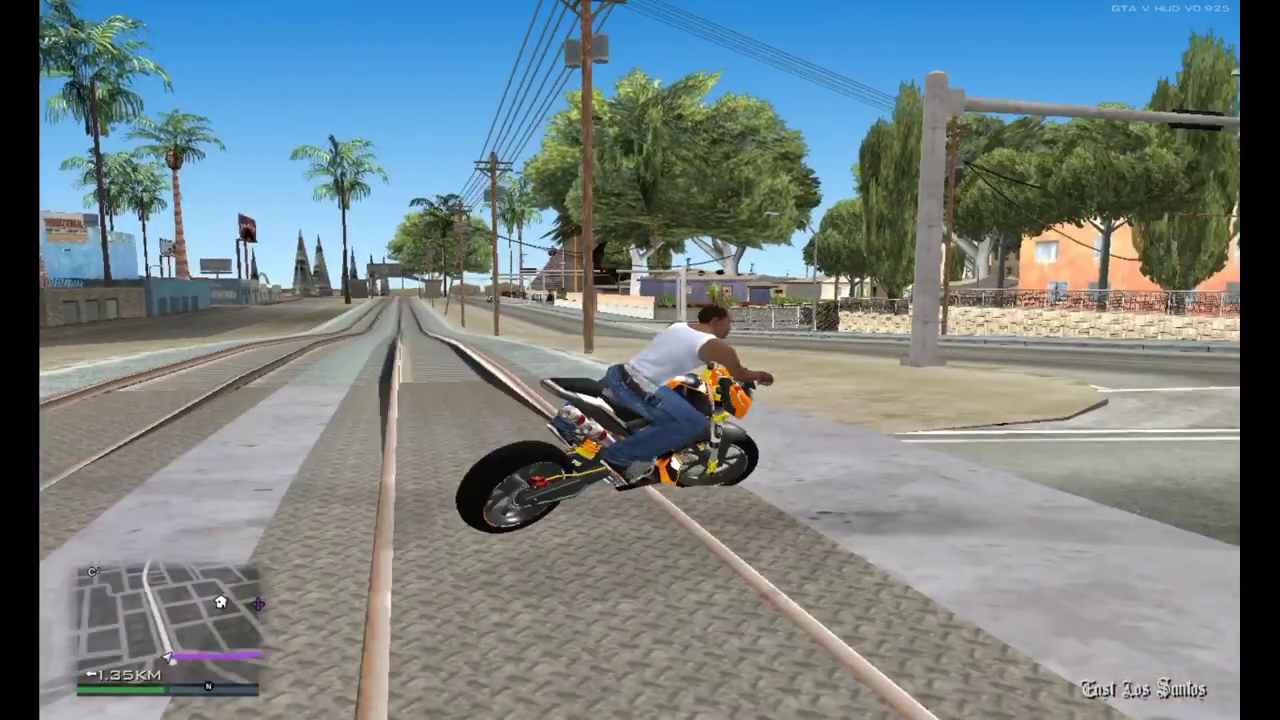
key(w)
key(d)
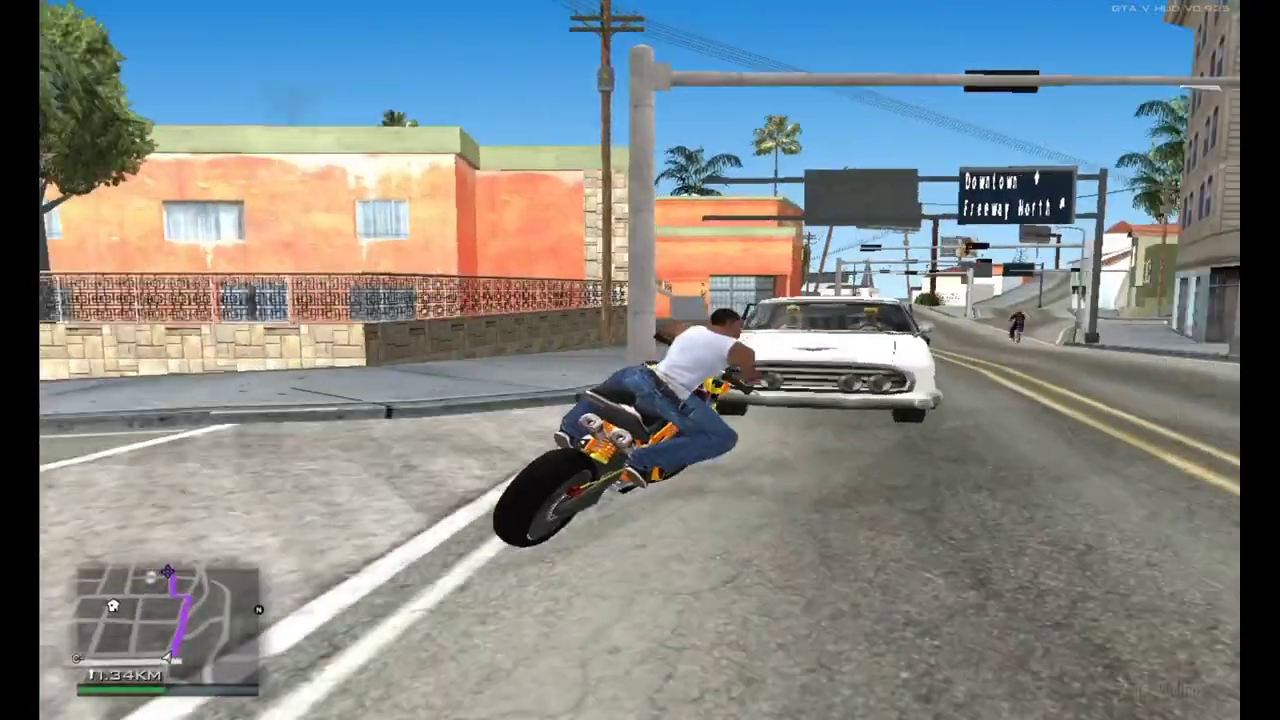
key(w)
key(d)
key(a)
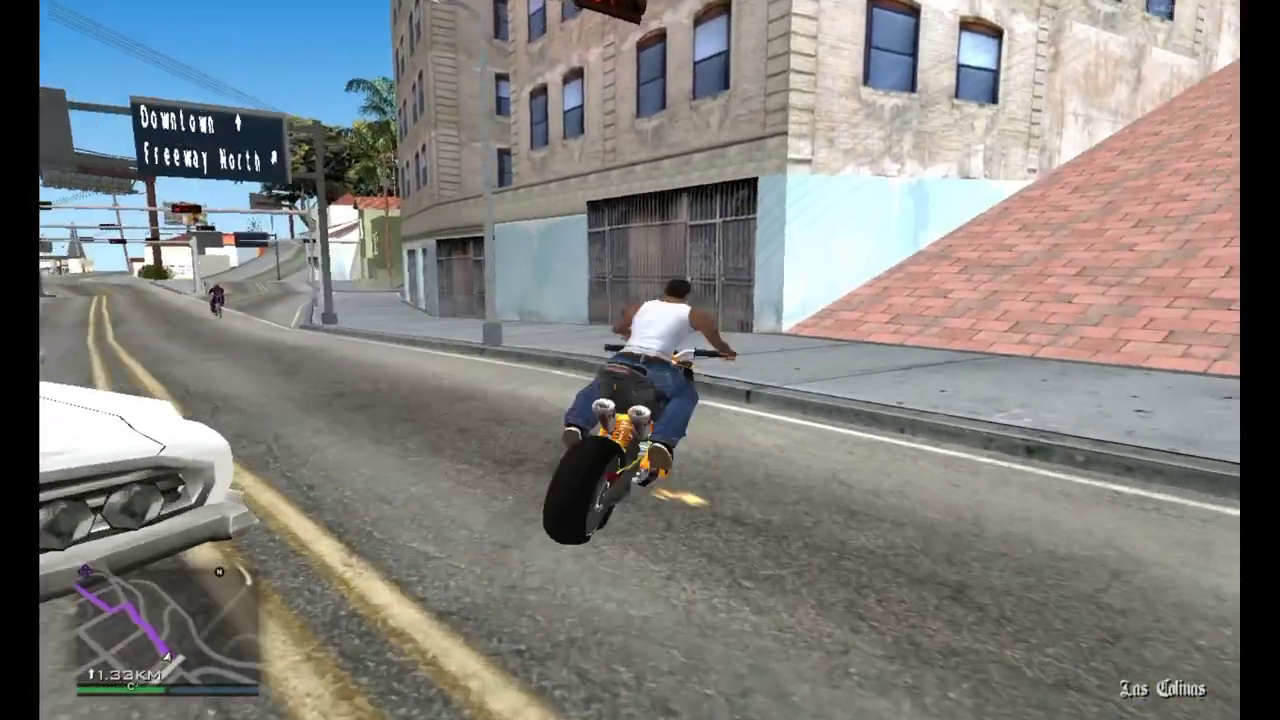
Ride along the Las Colinas road toward Downtown, passing the cyclist and the Jefferson building and continuing straight through the signalled junctions.
key(w)
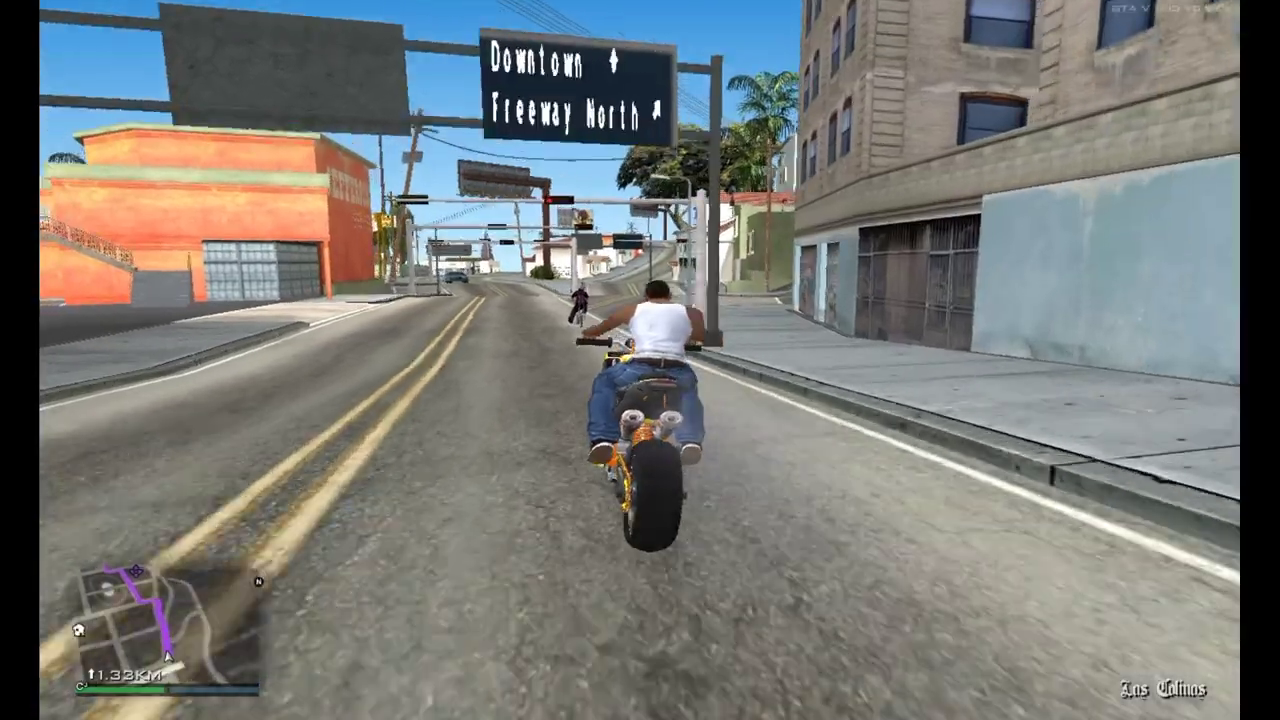
key(w)
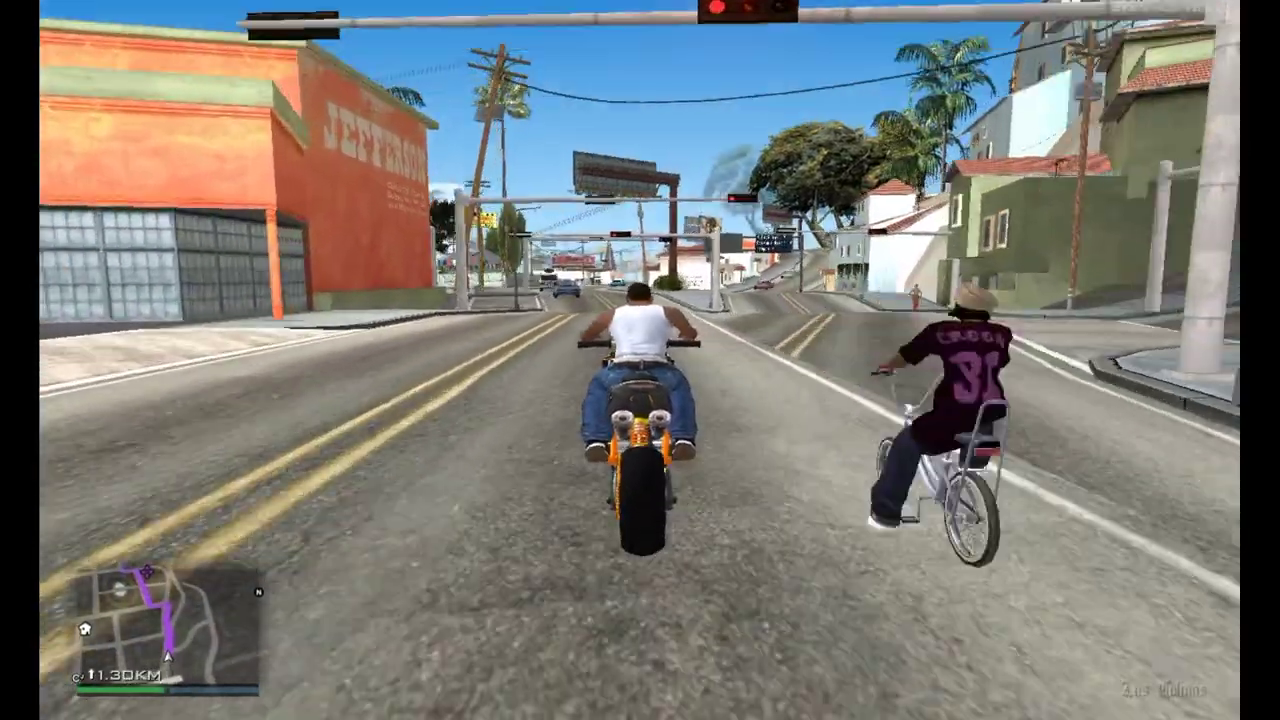
key(w)
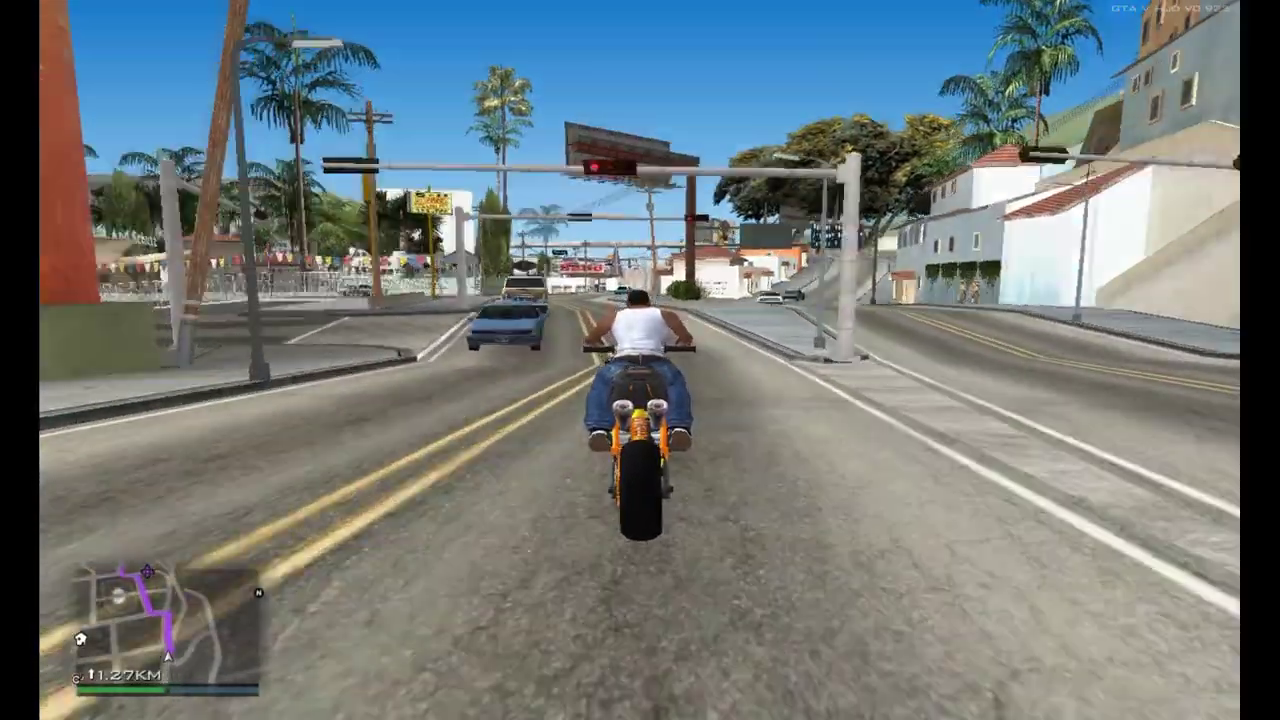
key(w)
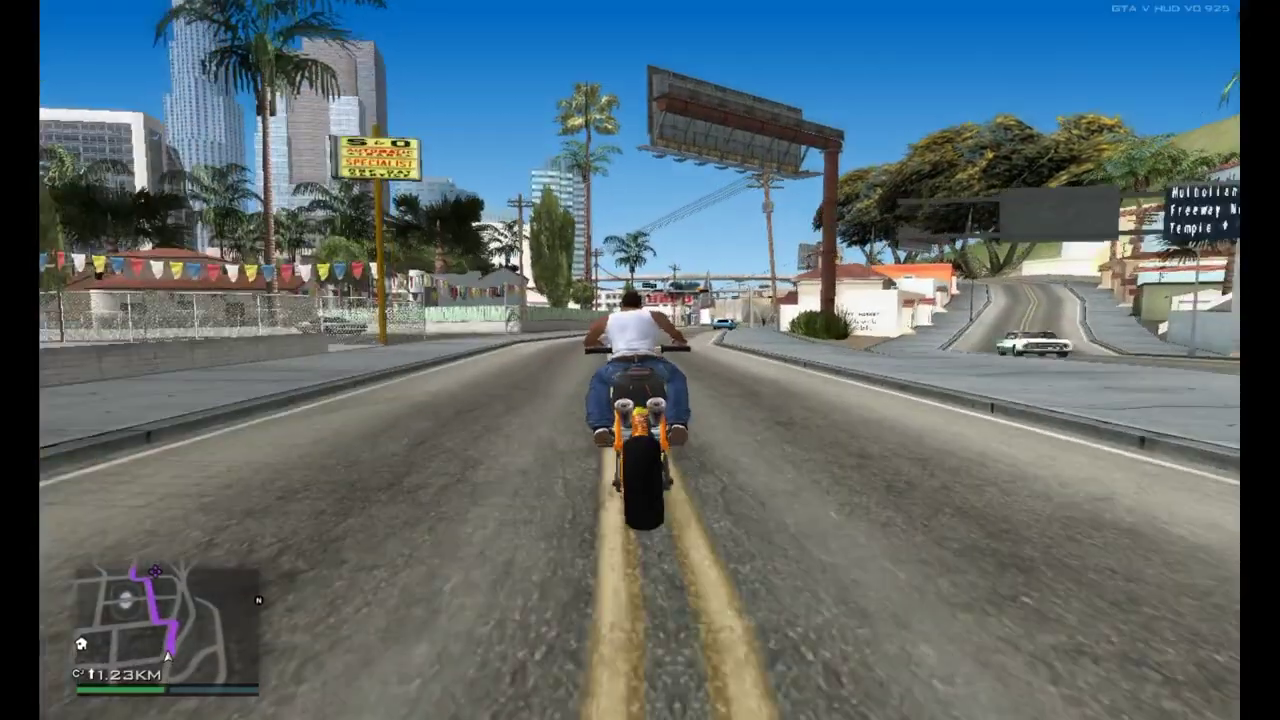
key(w)
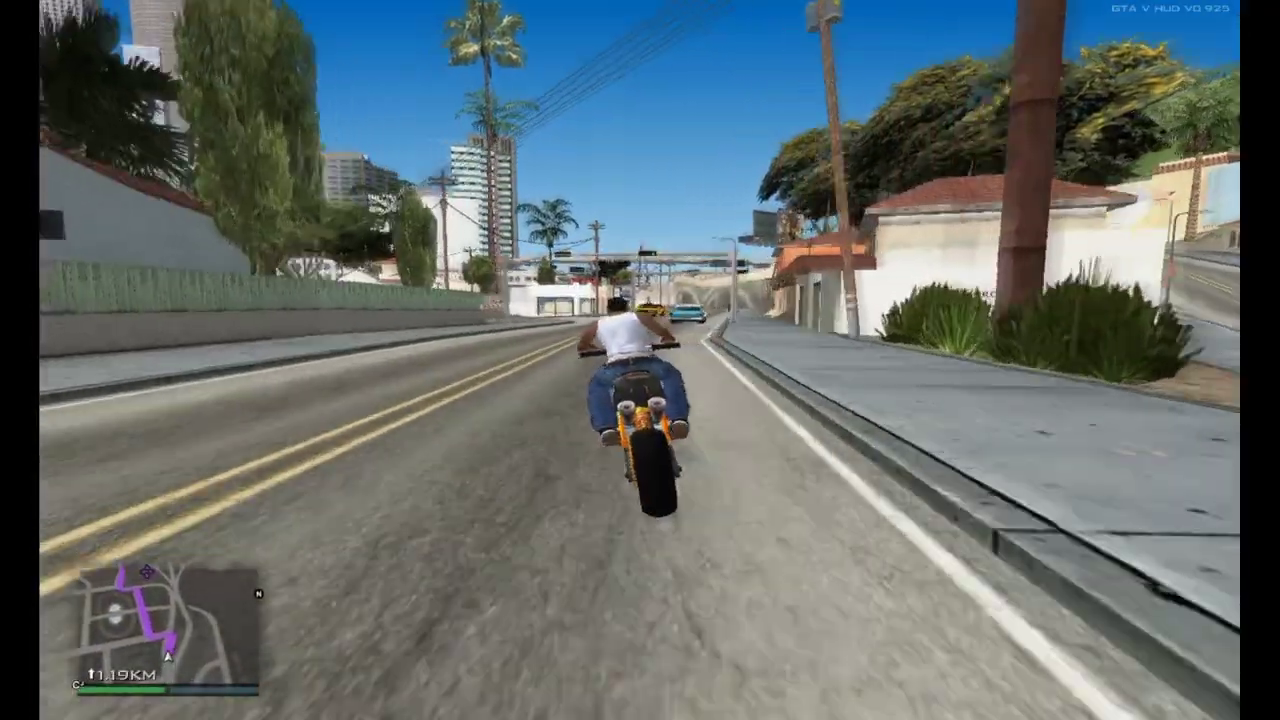
Overtake the turquoise car, ride past the Lavanderia and the second cyclist, and follow the arched concrete wall into Glen Park.
key(w)
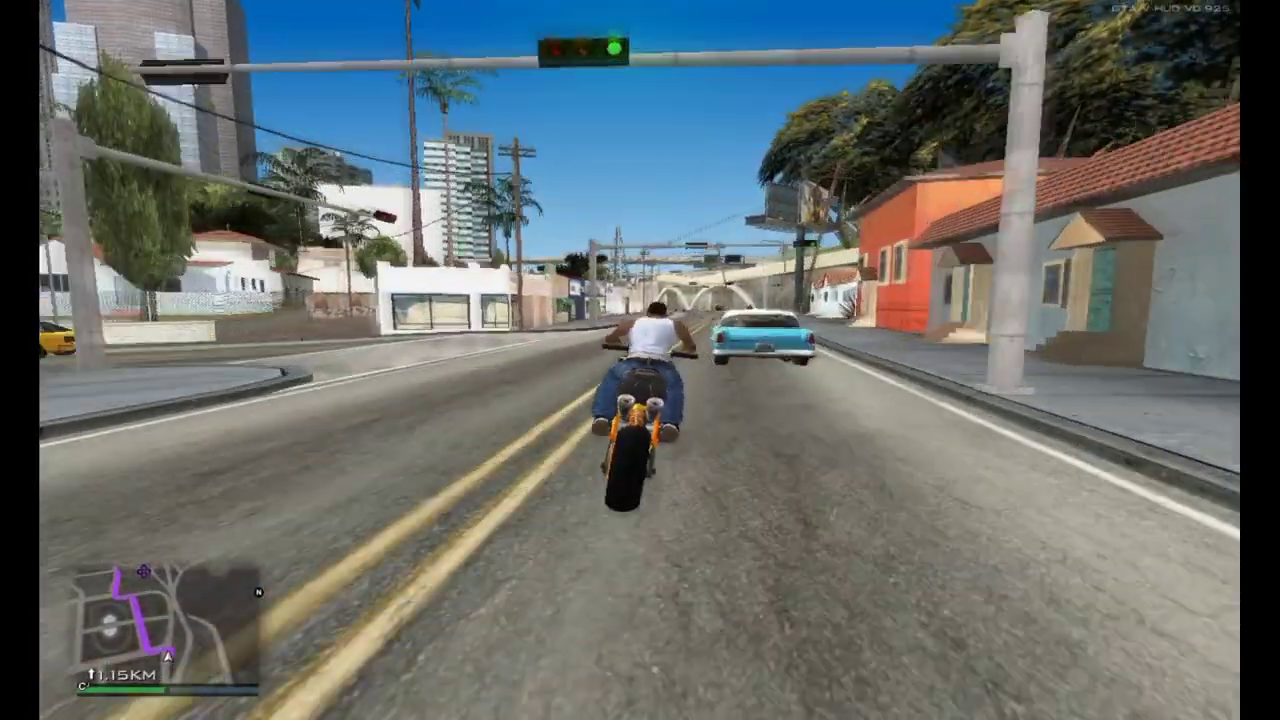
key(w)
key(d)
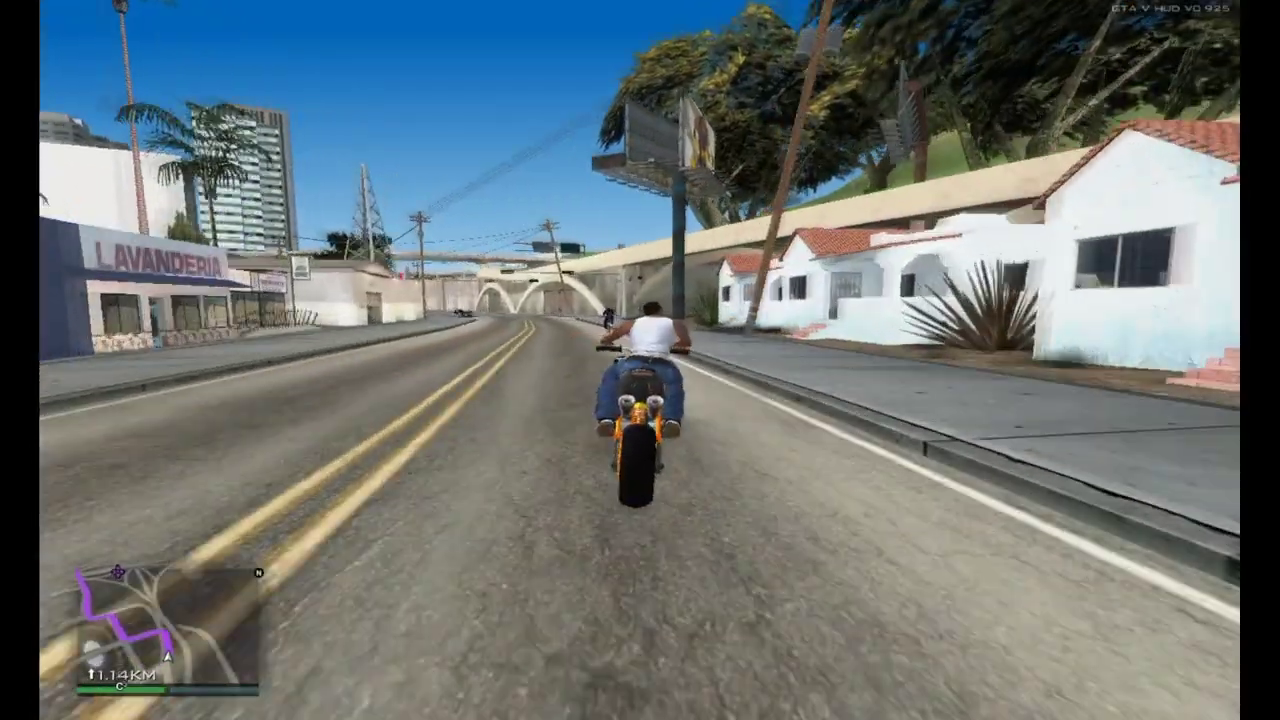
key(w)
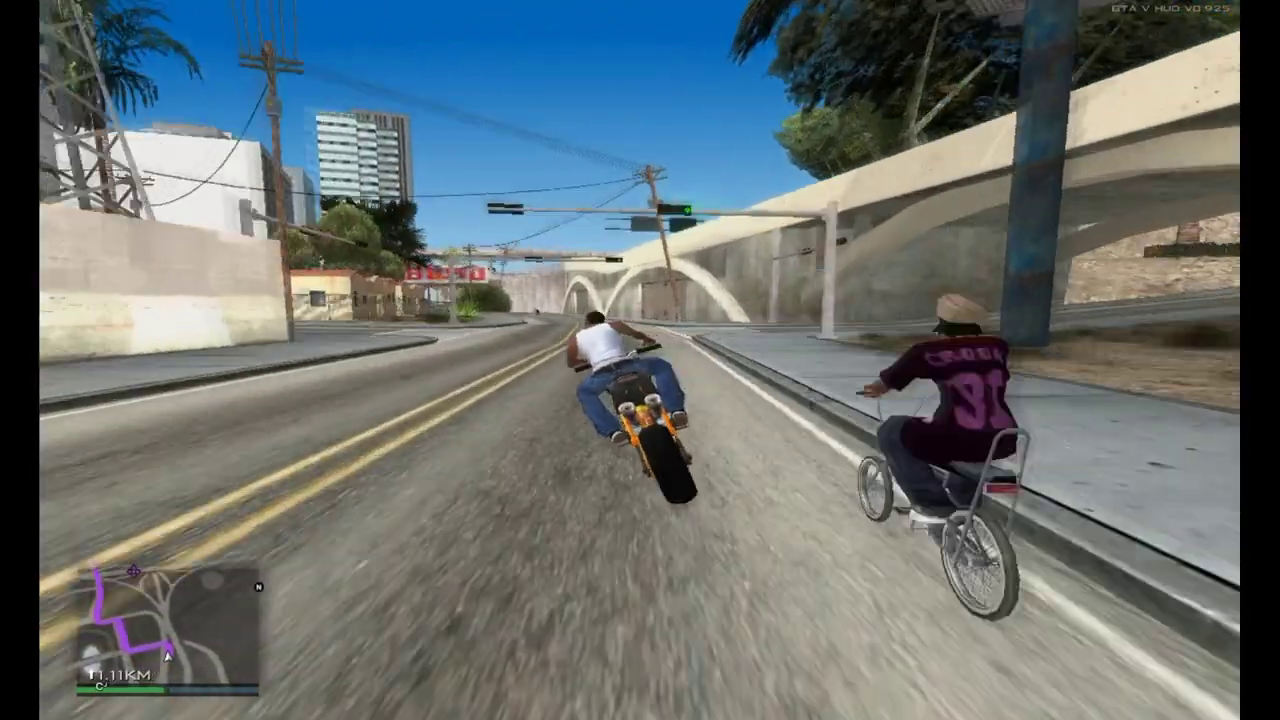
key(w)
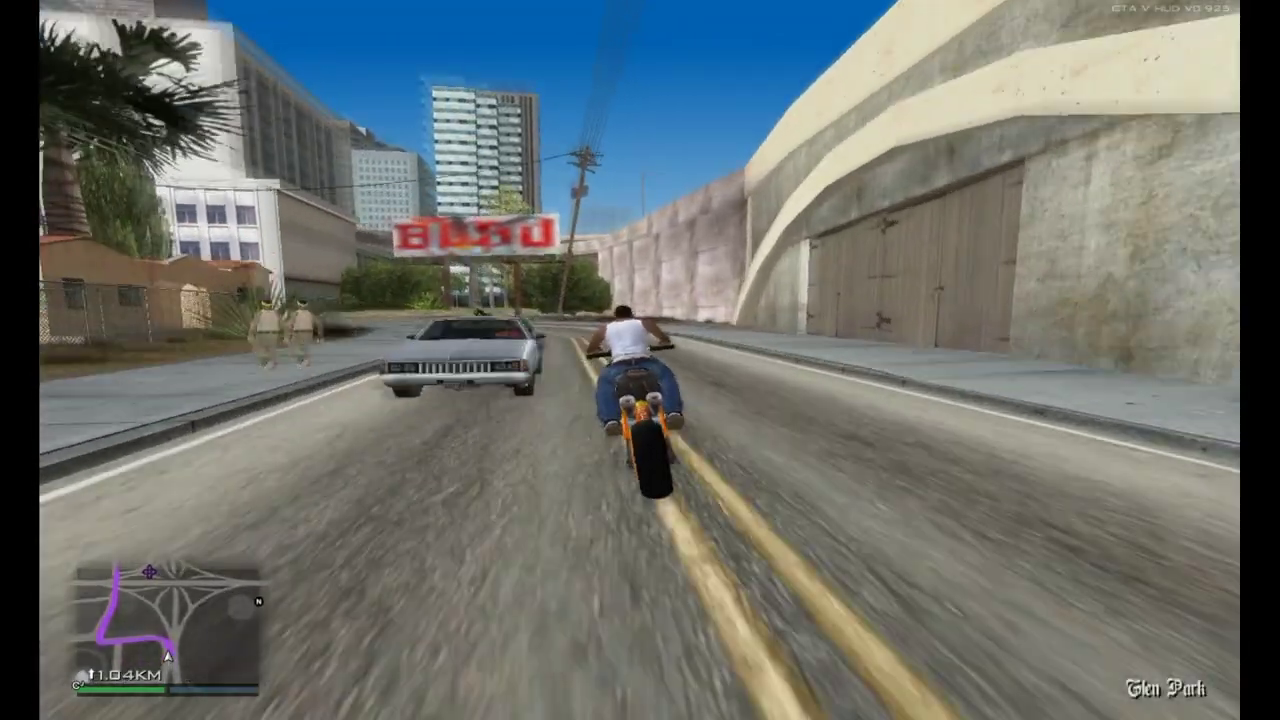
Leave the road over the sidewalk, cut beneath the large red-lettered billboard and ride onto the brick paving facing the elevated freeway.
key(w)
key(w)
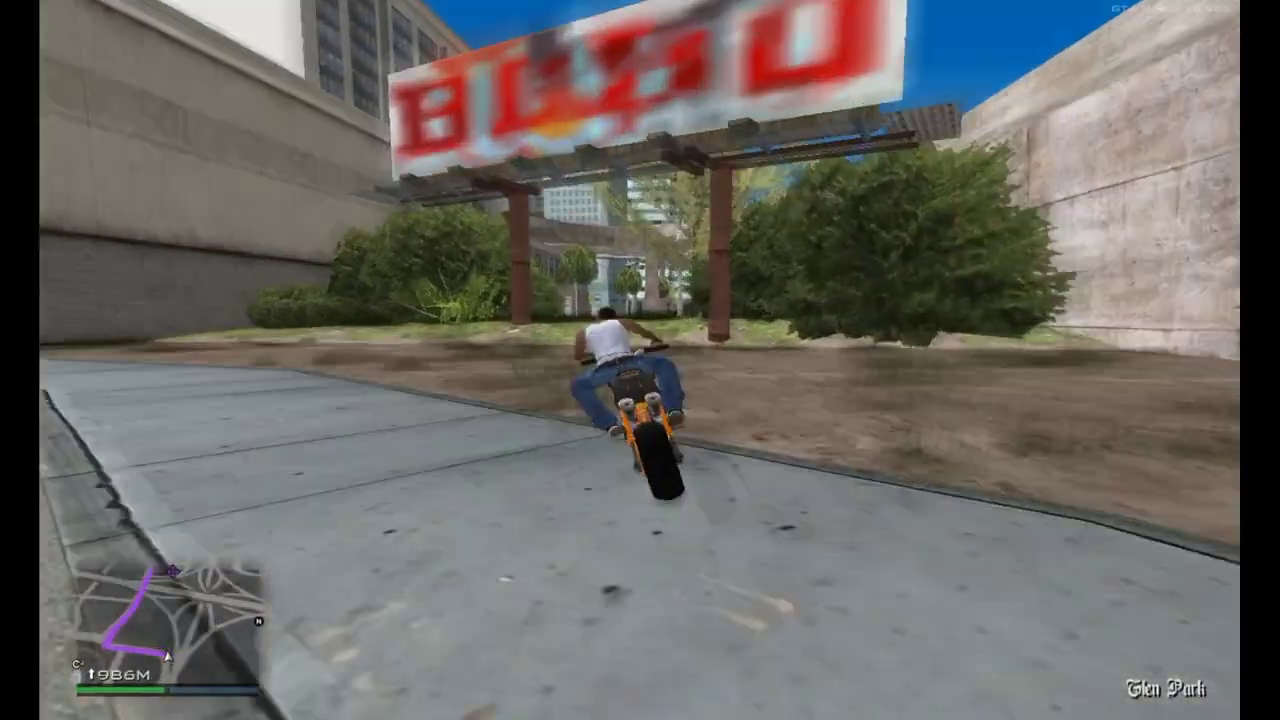
key(w)
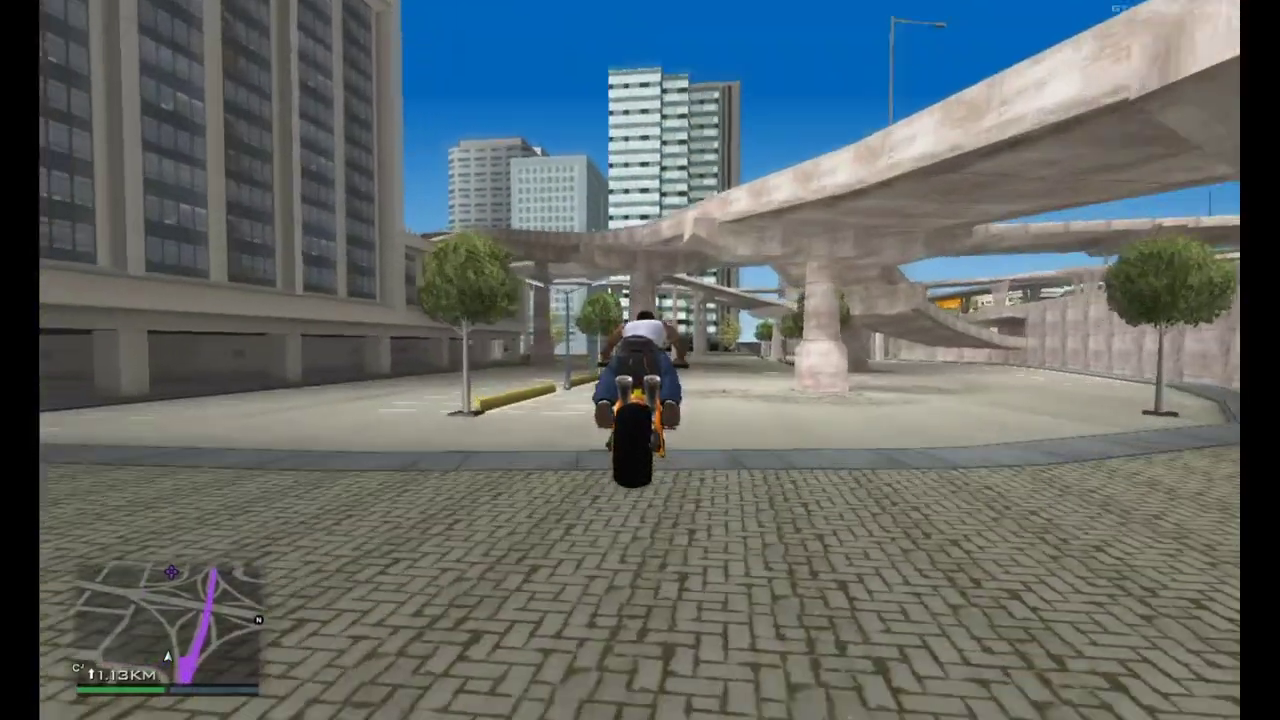